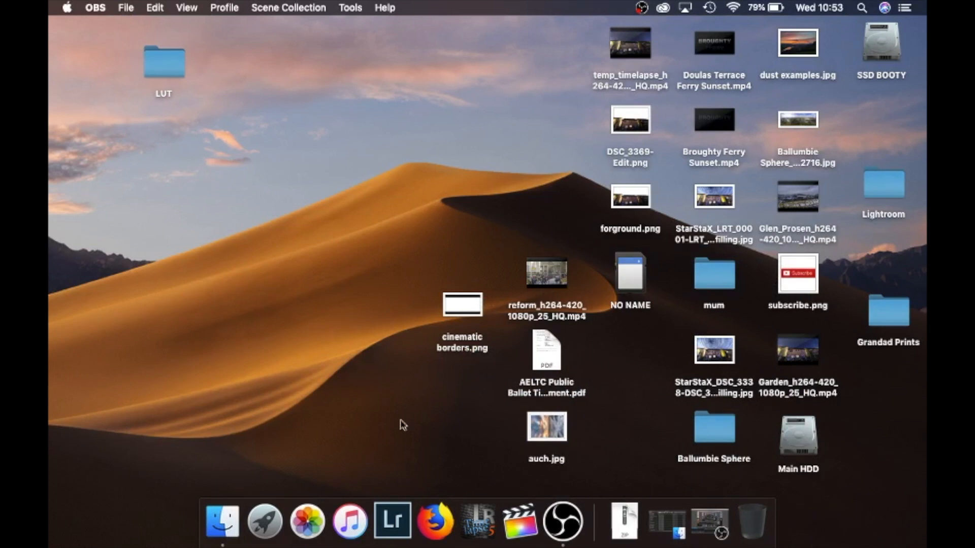
Launch LRTimelapse 5, dismissing the Adobe DNG Converter update notice, and minimise its window.
{"action": "left_click", "coordinate": [476, 528]}
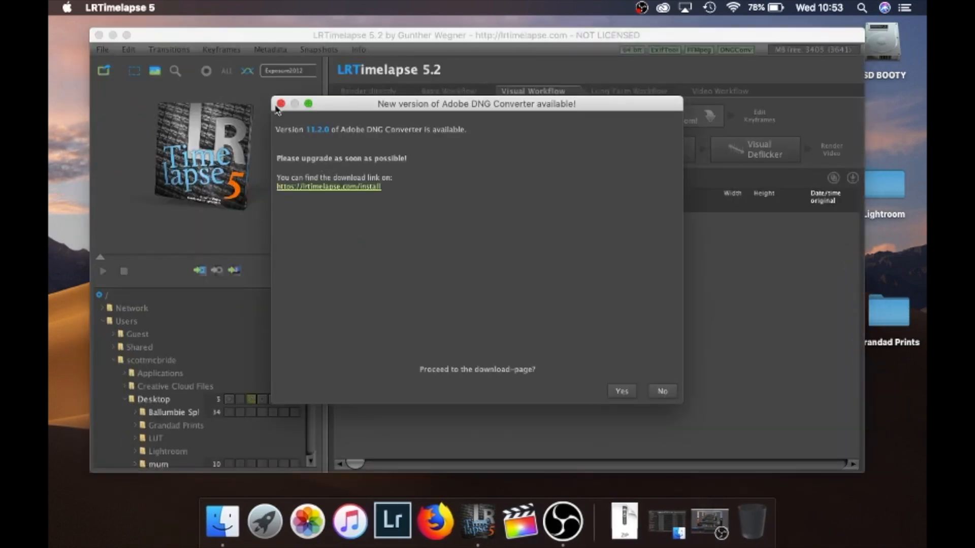
{"action": "left_click", "coordinate": [281, 103]}
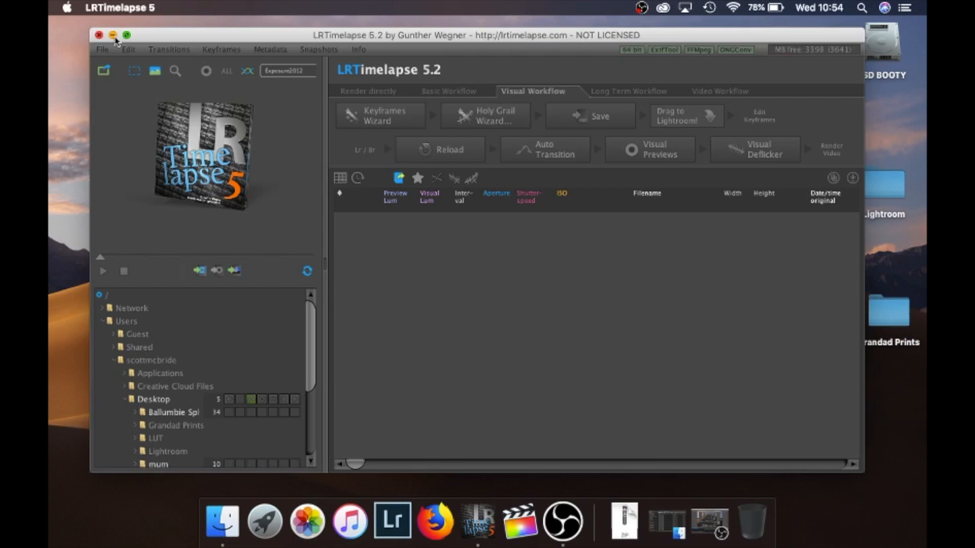
{"action": "left_click", "coordinate": [113, 35]}
Switch to Finder and open the 100MEDIA folder inside DCIM on the NO NAME drive.
{"action": "left_click", "coordinate": [222, 521]}
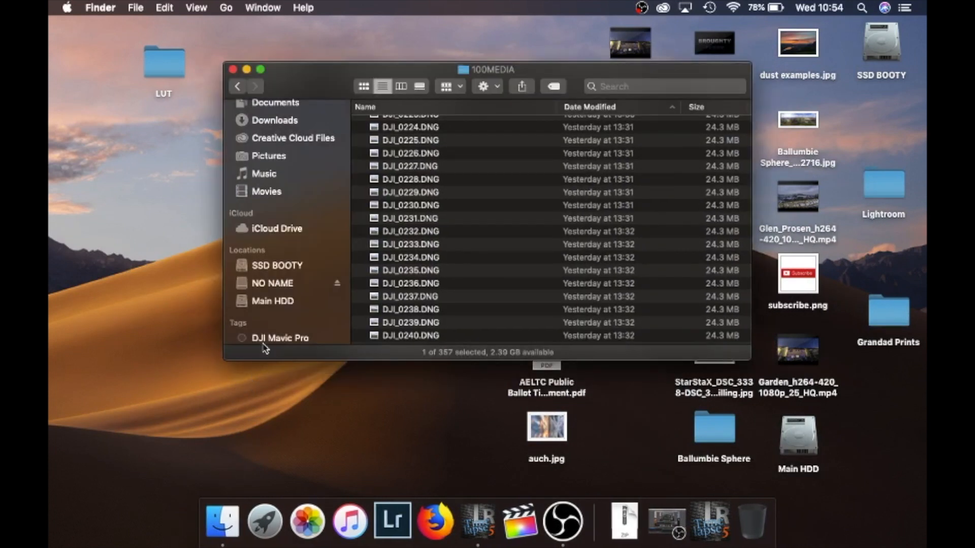
{"action": "left_click", "coordinate": [282, 285]}
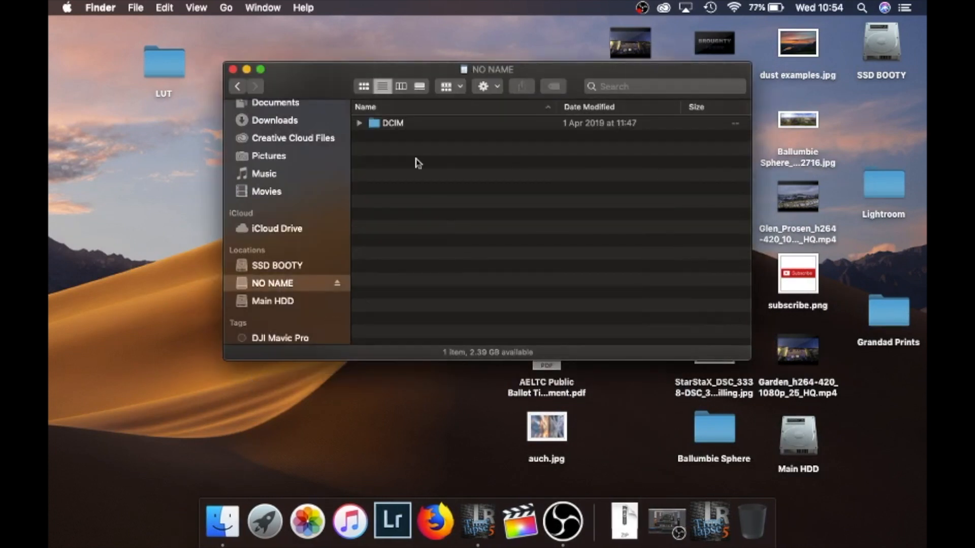
{"action": "double_click", "coordinate": [392, 125]}
{"action": "double_click", "coordinate": [393, 125]}
Select the images from DJI_0065.DNG through DJI_0249.DNG in the 100MEDIA folder and copy them.
{"action": "scroll", "coordinate": [640, 202], "scroll_direction": "up", "scroll_amount": 2}
{"action": "scroll", "coordinate": [640, 202], "scroll_direction": "up", "scroll_amount": 10}
{"action": "scroll", "coordinate": [640, 202], "scroll_direction": "up", "scroll_amount": 15}
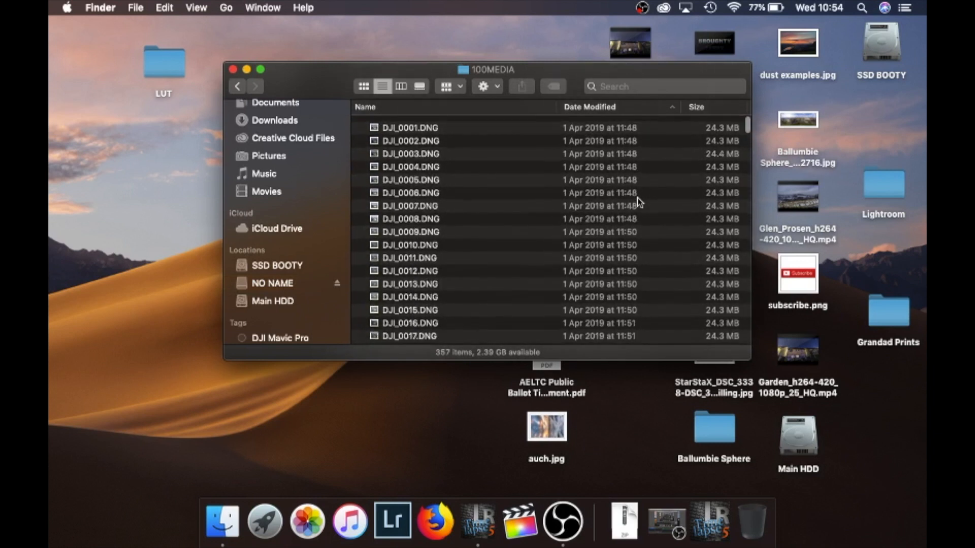
{"action": "scroll", "coordinate": [613, 257], "scroll_direction": "down", "scroll_amount": 15}
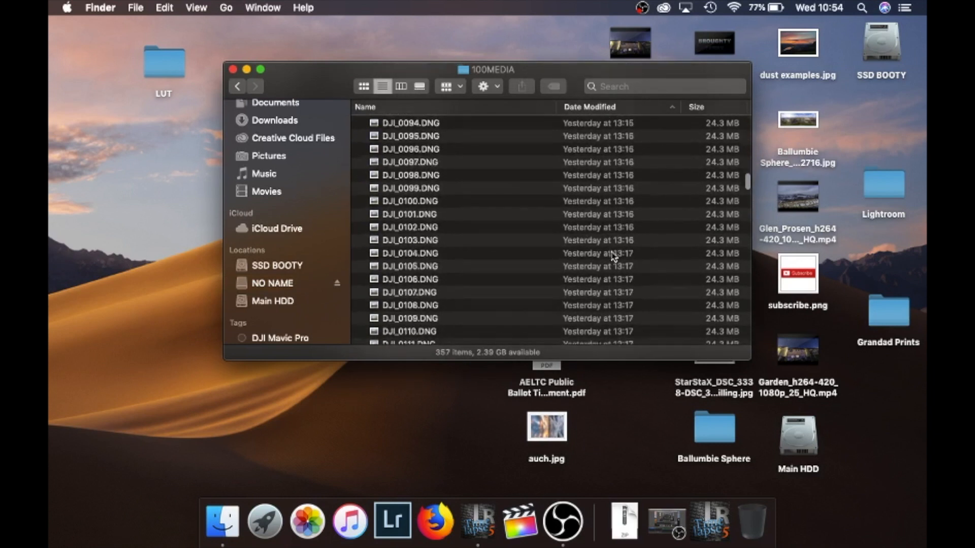
{"action": "scroll", "coordinate": [615, 256], "scroll_direction": "up", "scroll_amount": 3}
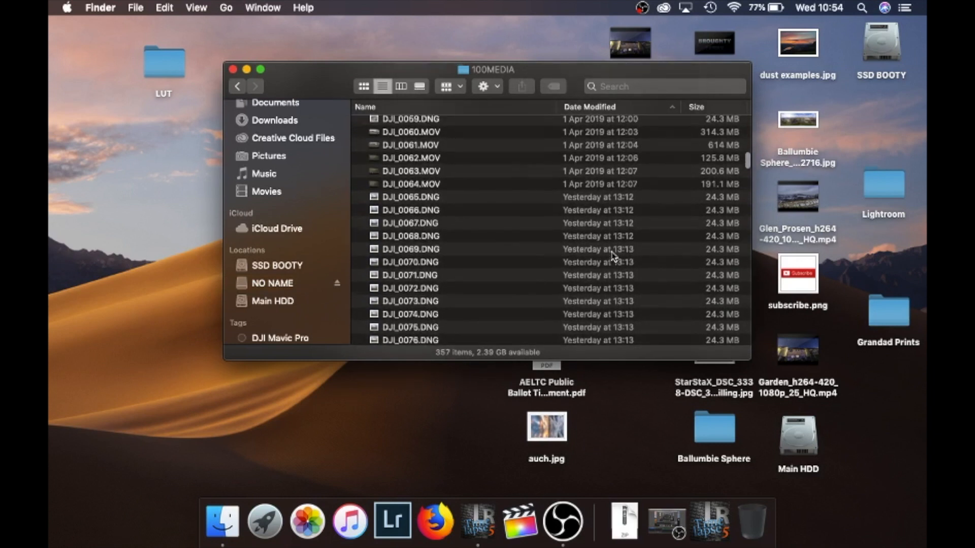
{"action": "left_click", "coordinate": [609, 202]}
{"action": "scroll", "coordinate": [601, 282], "scroll_direction": "down", "scroll_amount": 20}
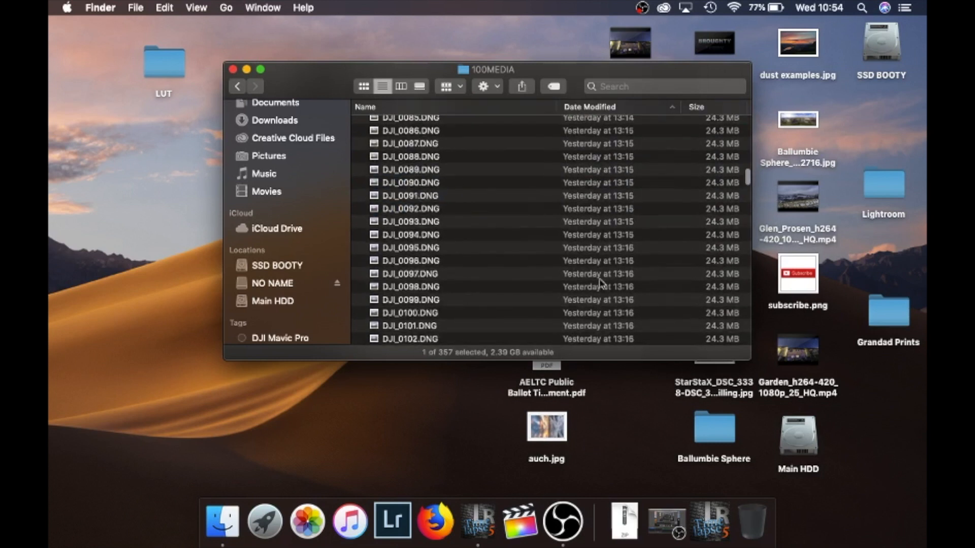
{"action": "scroll", "coordinate": [601, 282], "scroll_direction": "down", "scroll_amount": 10}
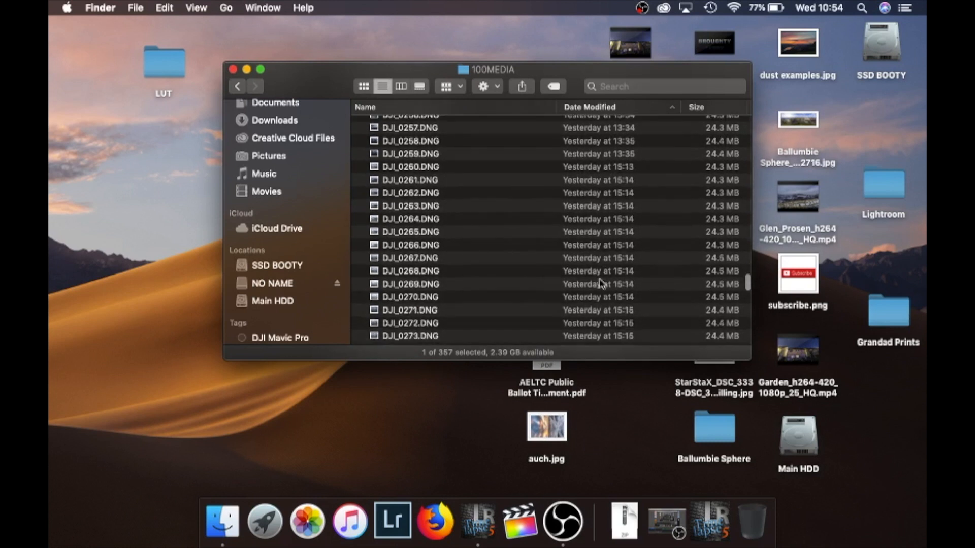
{"action": "scroll", "coordinate": [601, 282], "scroll_direction": "down", "scroll_amount": 2}
{"action": "scroll", "coordinate": [601, 283], "scroll_direction": "up", "scroll_amount": 7}
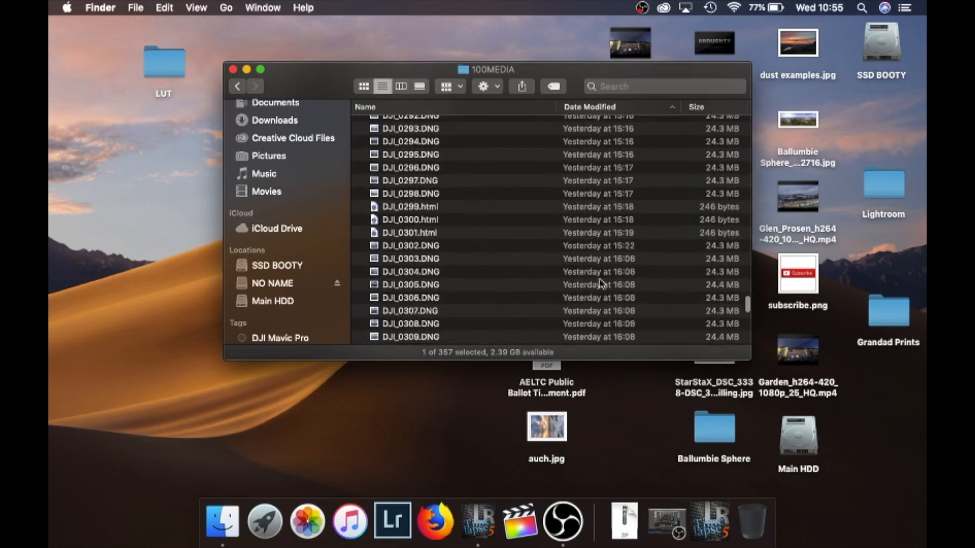
{"action": "scroll", "coordinate": [601, 282], "scroll_direction": "up", "scroll_amount": 3}
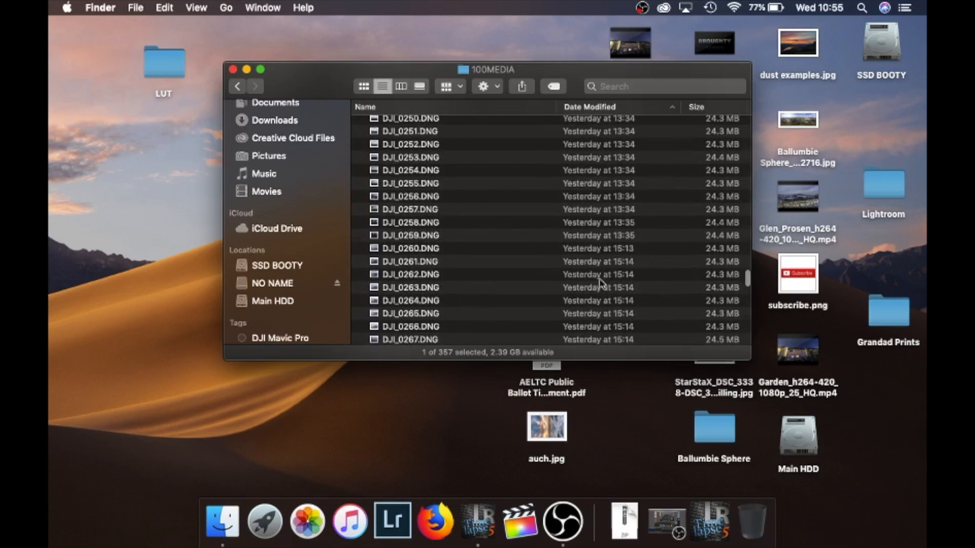
{"action": "scroll", "coordinate": [610, 152], "scroll_direction": "up", "scroll_amount": 1}
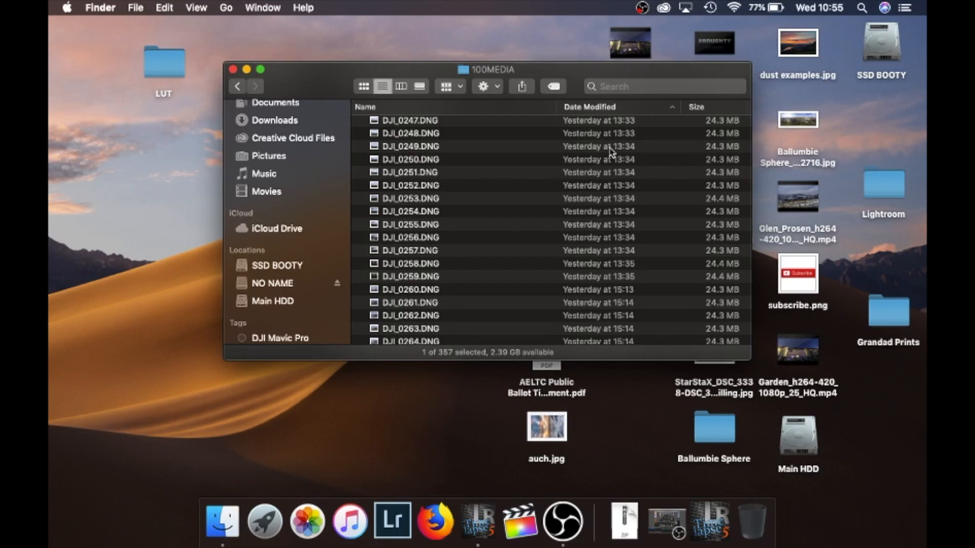
{"action": "left_click", "coordinate": [610, 148], "text": "shift"}
{"action": "right_click", "coordinate": [468, 147]}
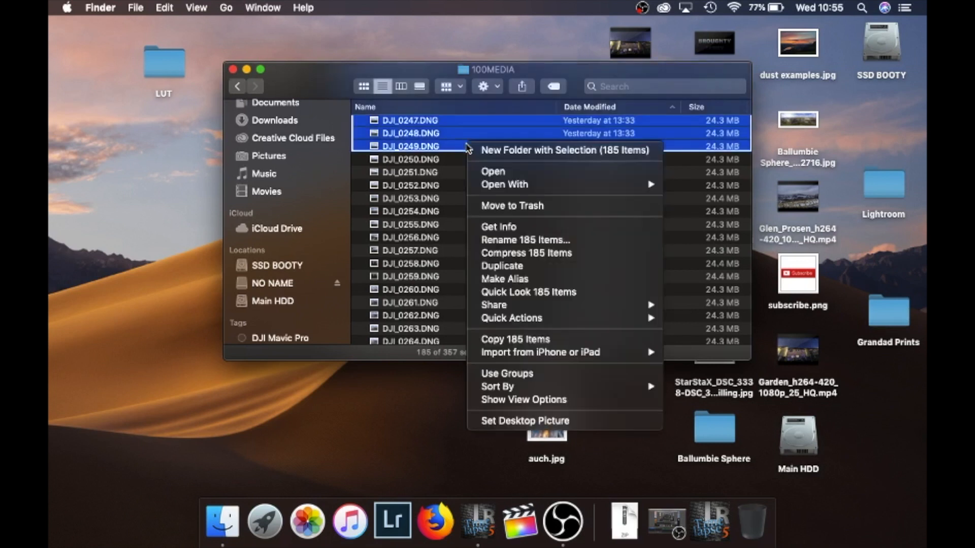
{"action": "mouse_move", "coordinate": [524, 320]}
{"action": "left_click", "coordinate": [520, 341]}
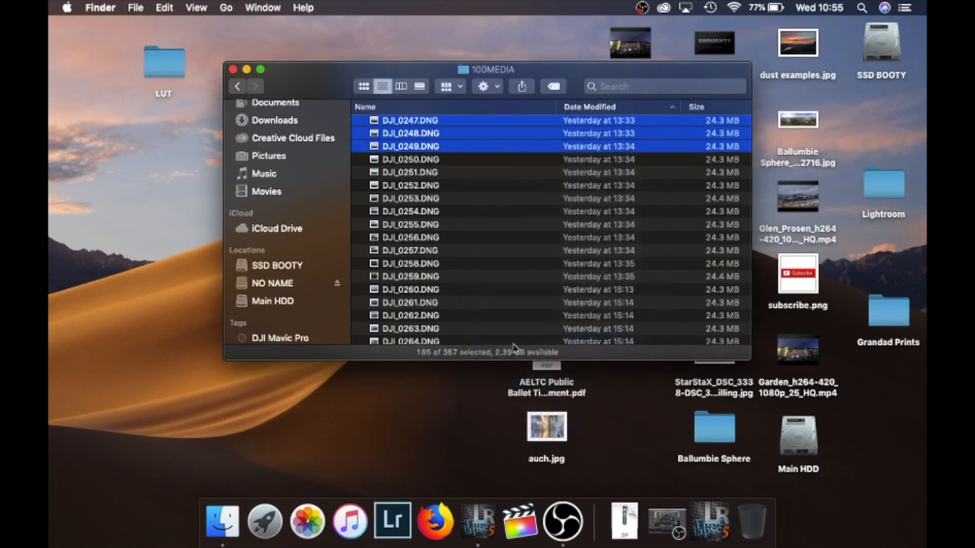
Create a new folder on the desktop named "Ballumbie From the Sky".
{"action": "right_click", "coordinate": [115, 252]}
{"action": "left_click", "coordinate": [145, 257]}
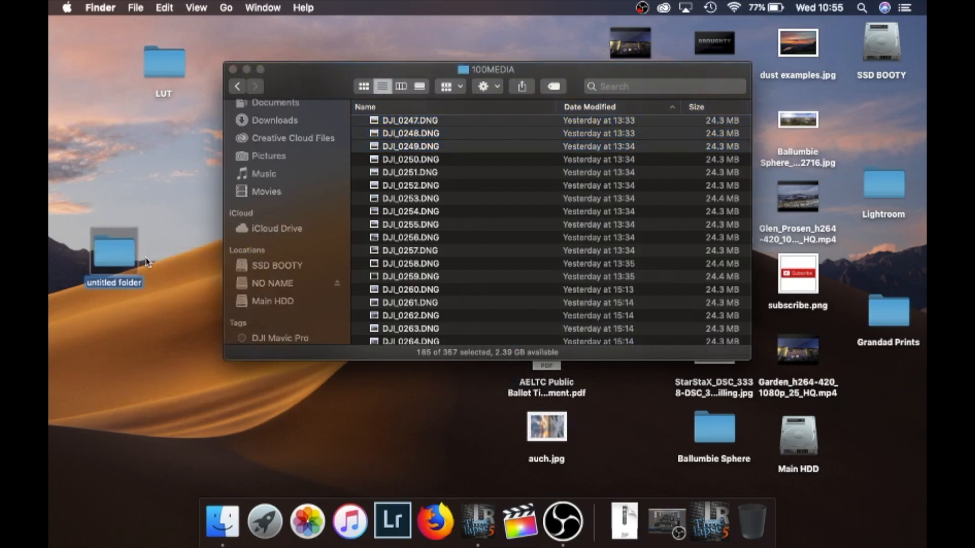
{"action": "type", "text": "Ballumbie"}
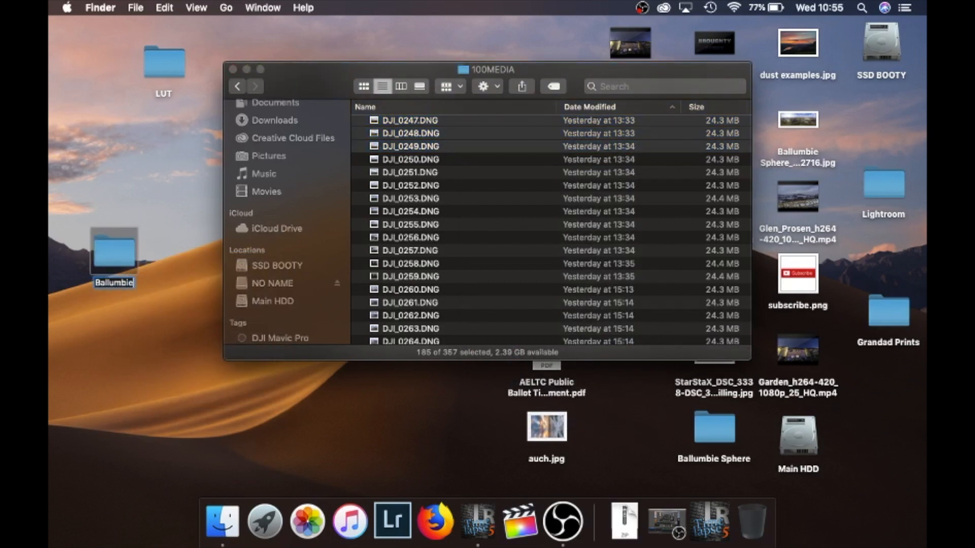
{"action": "type", "text": " From the S"}
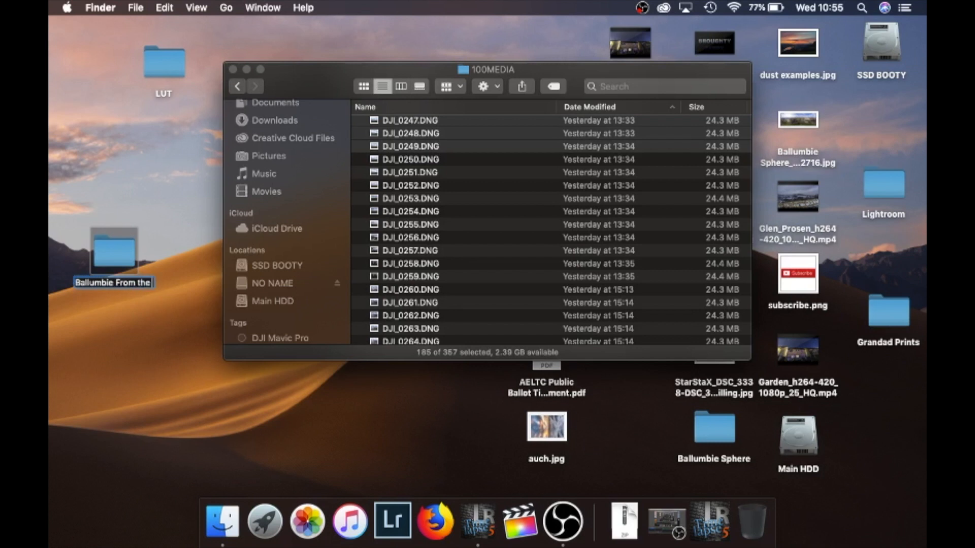
{"action": "type", "text": "ky"}
{"action": "key", "text": "Return"}
Paste the copied DNG images into the Ballumbie From the Sky folder and look through its file list.
{"action": "double_click", "coordinate": [118, 254]}
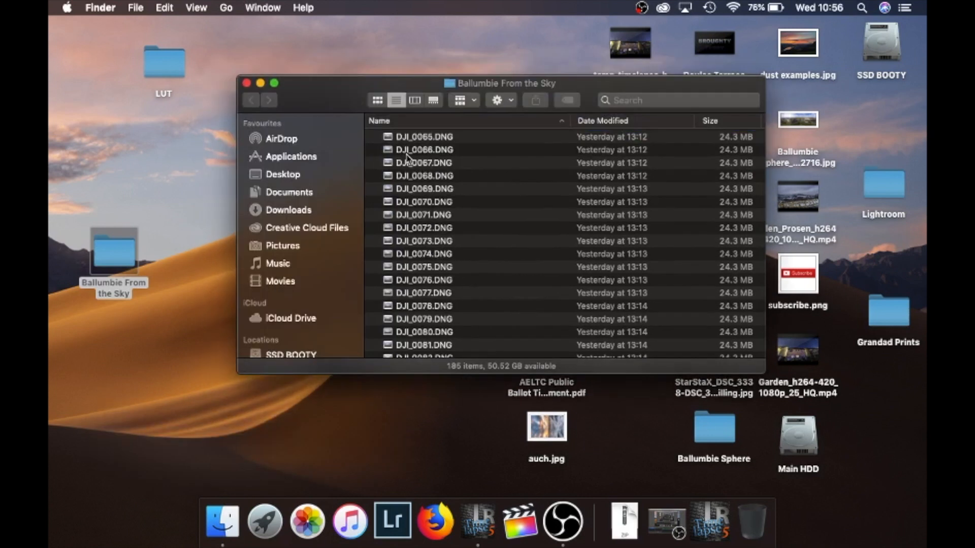
{"action": "left_click_drag", "start_coordinate": [329, 96], "coordinate": [291, 89]}
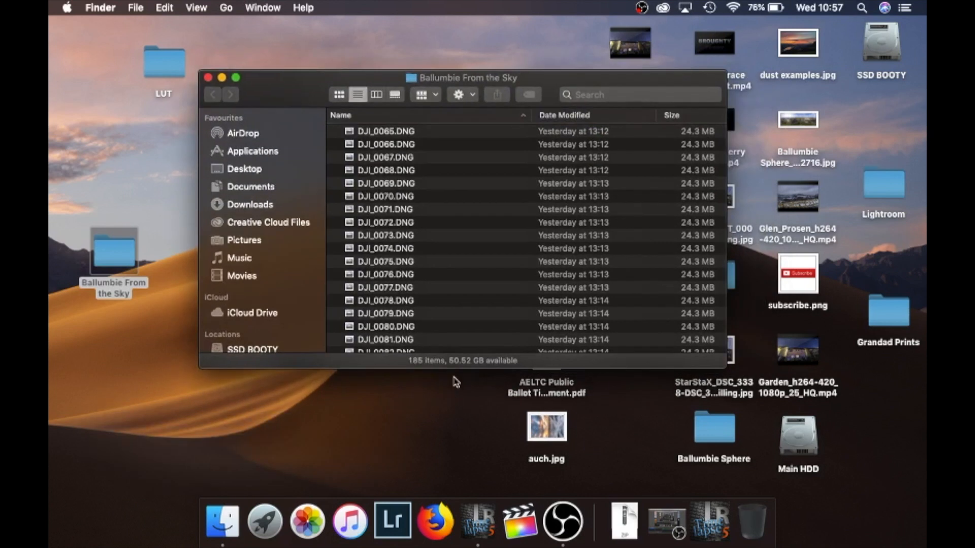
{"action": "scroll", "coordinate": [452, 305], "scroll_direction": "down", "scroll_amount": 5}
{"action": "scroll", "coordinate": [452, 307], "scroll_direction": "down", "scroll_amount": 20}
{"action": "scroll", "coordinate": [451, 306], "scroll_direction": "up", "scroll_amount": 20}
{"action": "scroll", "coordinate": [452, 306], "scroll_direction": "down", "scroll_amount": 20}
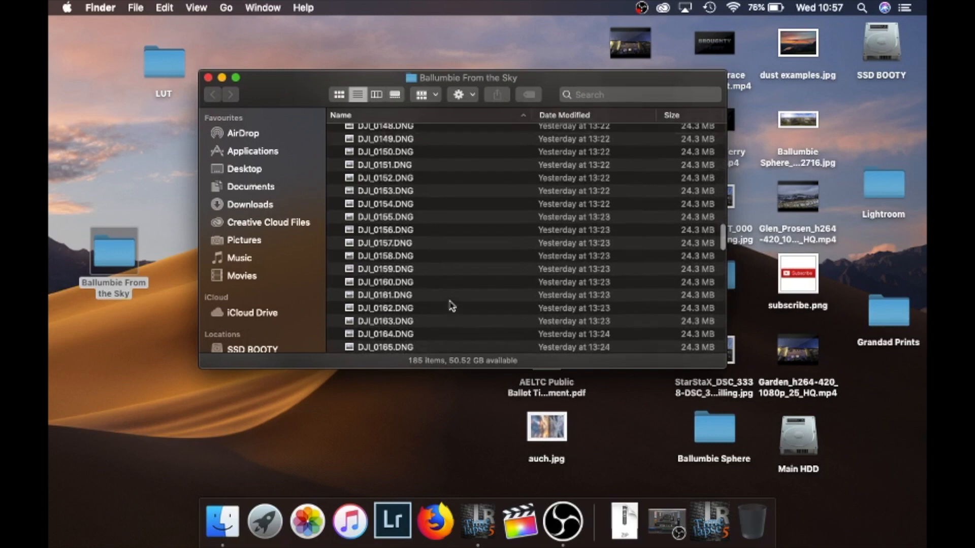
{"action": "scroll", "coordinate": [452, 306], "scroll_direction": "up", "scroll_amount": 10}
{"action": "scroll", "coordinate": [451, 306], "scroll_direction": "down", "scroll_amount": 10}
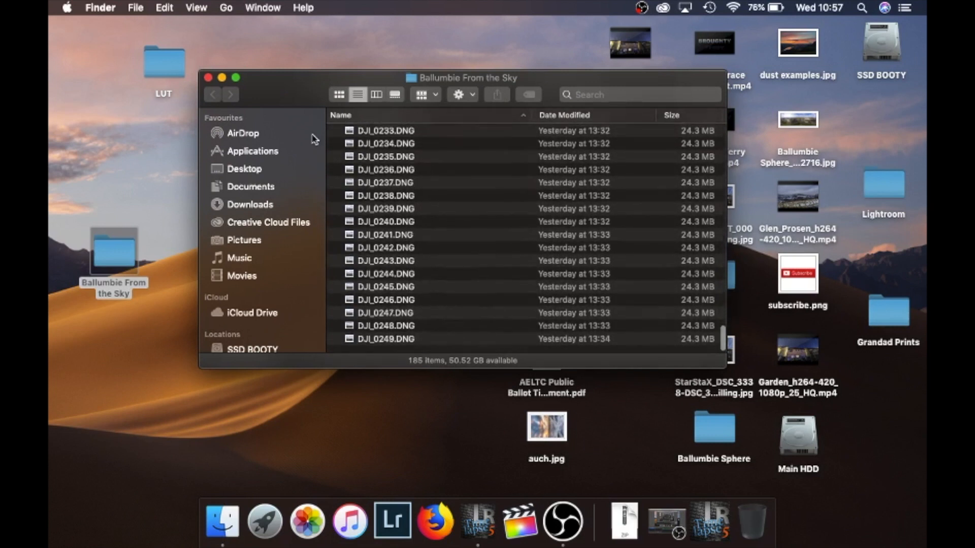
Minimise the Finder window, switch to LRTimelapse and look for the Ballumbie From the Sky folder in the folder tree.
{"action": "left_click", "coordinate": [222, 77]}
{"action": "left_click", "coordinate": [477, 524]}
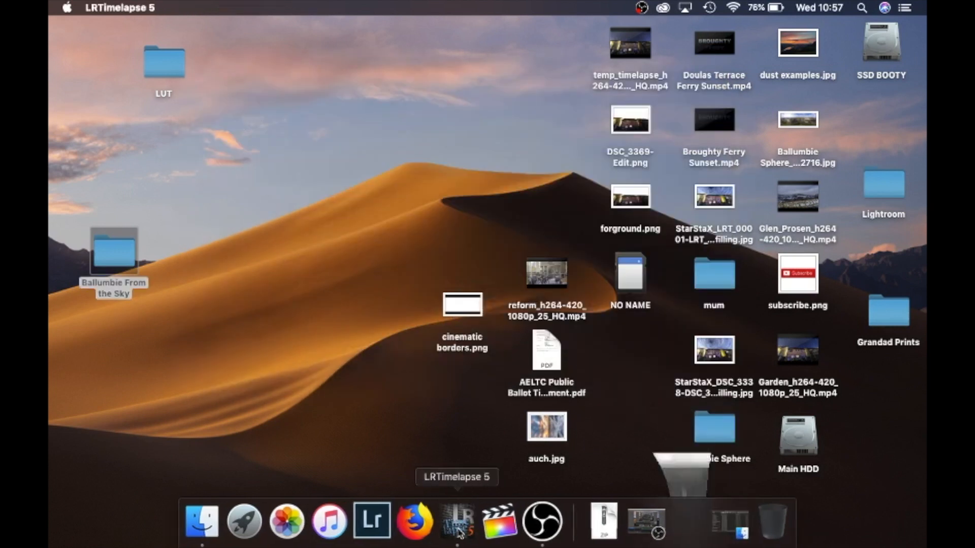
{"action": "scroll", "coordinate": [217, 383], "scroll_direction": "down", "scroll_amount": 8}
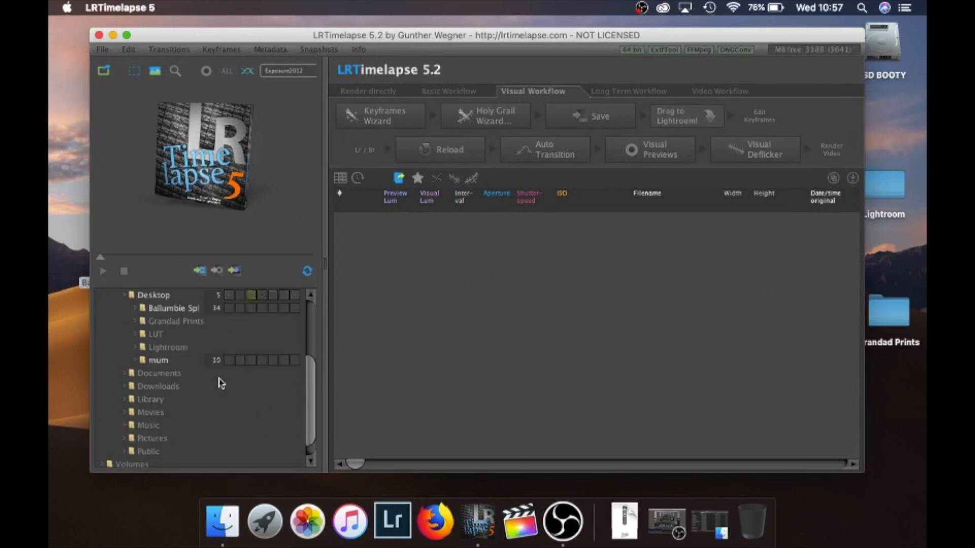
{"action": "scroll", "coordinate": [217, 382], "scroll_direction": "up", "scroll_amount": 5}
{"action": "scroll", "coordinate": [163, 363], "scroll_direction": "up", "scroll_amount": 3}
{"action": "scroll", "coordinate": [163, 361], "scroll_direction": "down", "scroll_amount": 5}
{"action": "scroll", "coordinate": [163, 362], "scroll_direction": "up", "scroll_amount": 3}
{"action": "scroll", "coordinate": [164, 362], "scroll_direction": "down", "scroll_amount": 5}
{"action": "scroll", "coordinate": [163, 361], "scroll_direction": "up", "scroll_amount": 4}
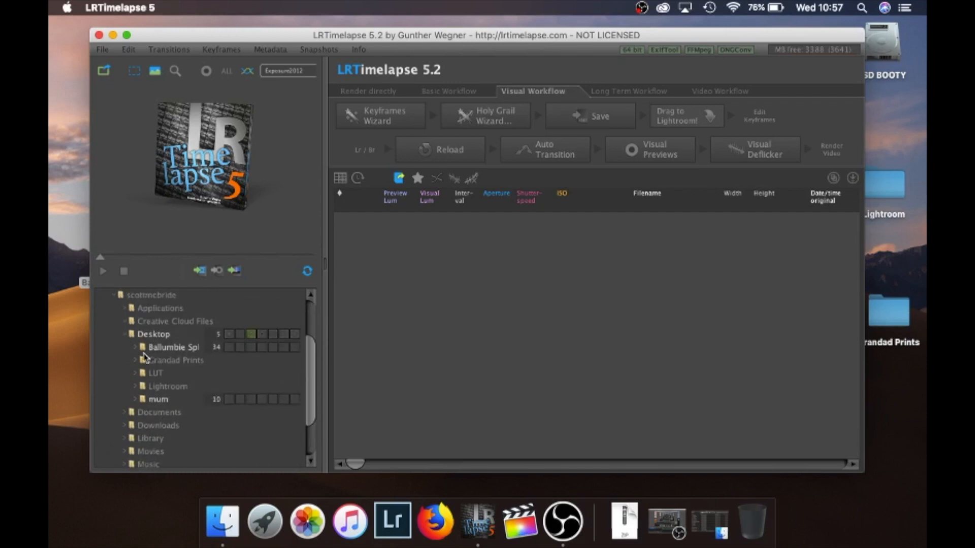
Try to refresh the Desktop folder in the tree by collapsing, selecting and re-expanding it.
{"action": "left_click", "coordinate": [125, 335]}
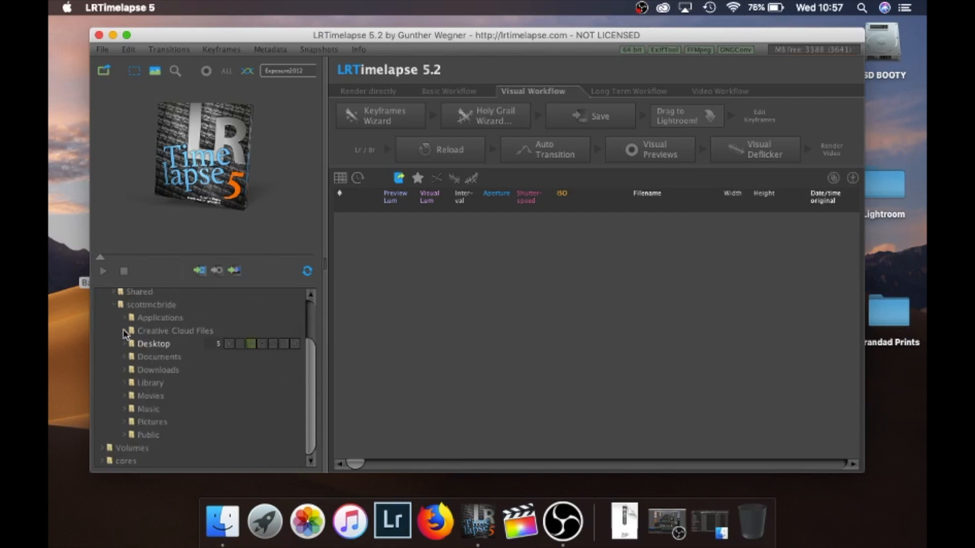
{"action": "left_click", "coordinate": [147, 345]}
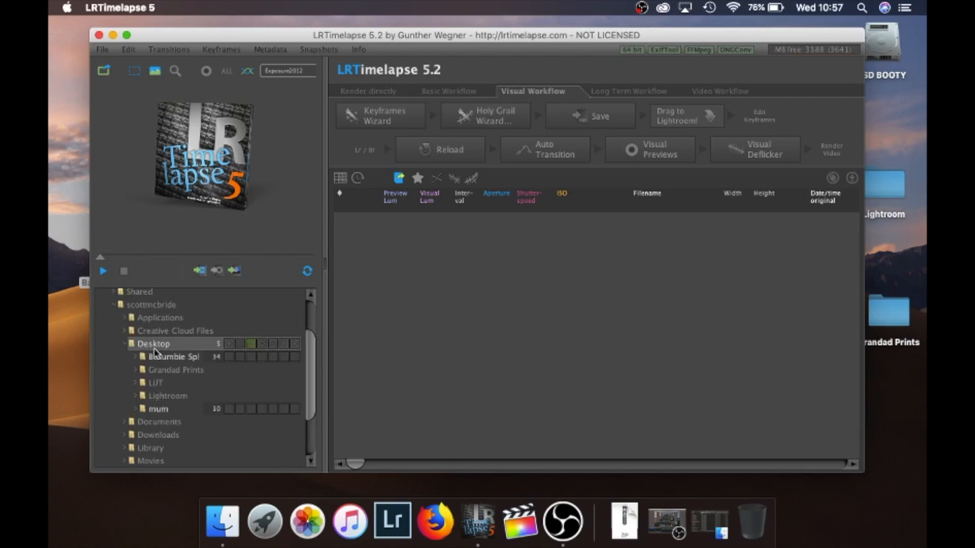
{"action": "left_click", "coordinate": [126, 345]}
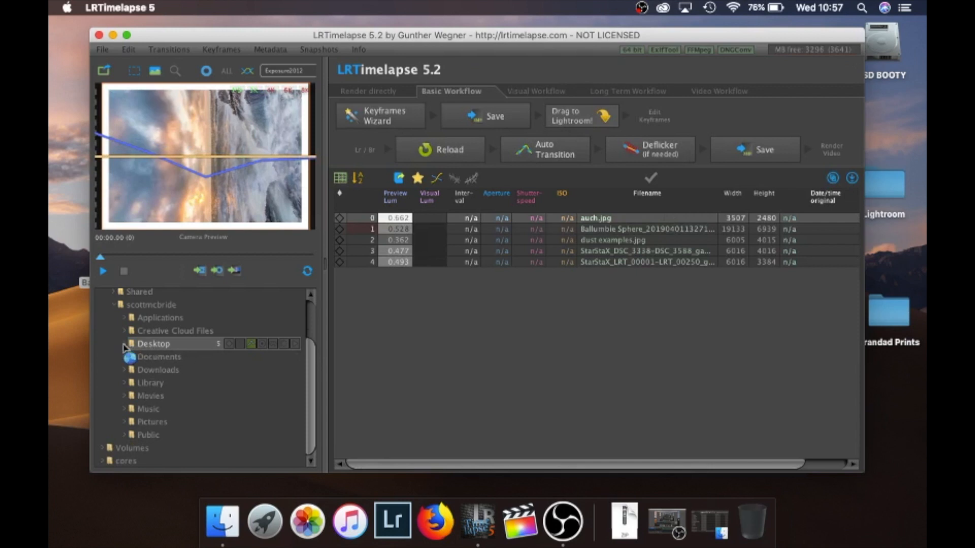
{"action": "left_click", "coordinate": [125, 345]}
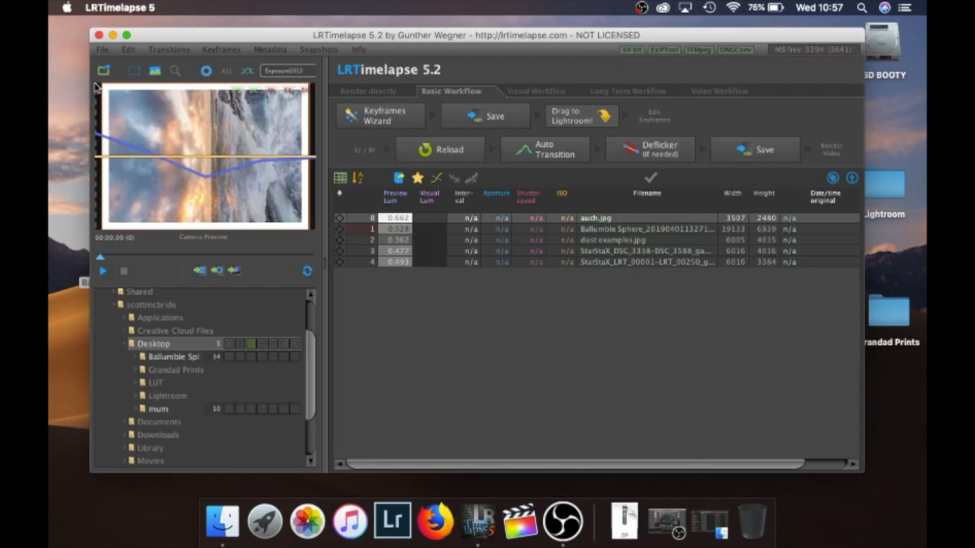
Restart LRTimelapse without saving the XMP metadata, and decline the Adobe DNG Converter download.
{"action": "left_click", "coordinate": [99, 35]}
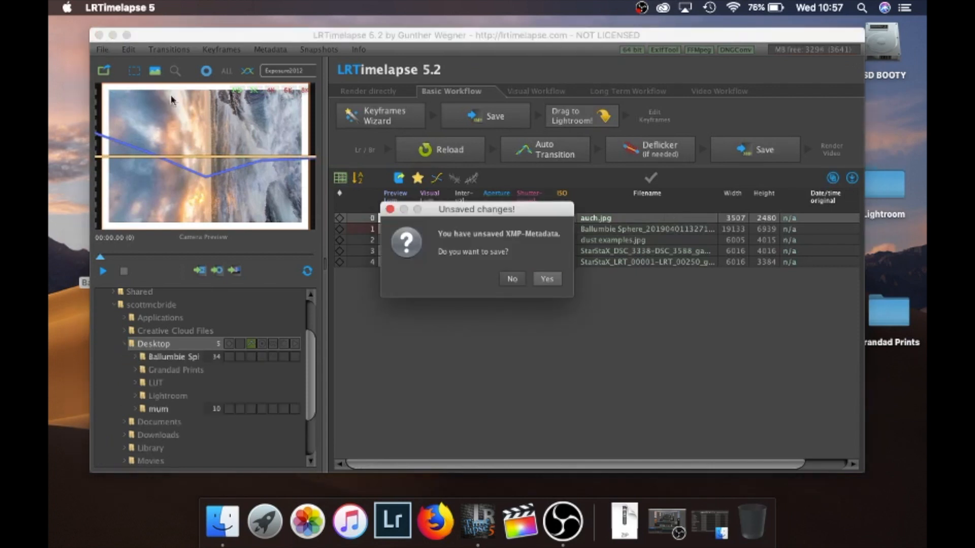
{"action": "left_click", "coordinate": [512, 278]}
{"action": "left_click", "coordinate": [464, 510]}
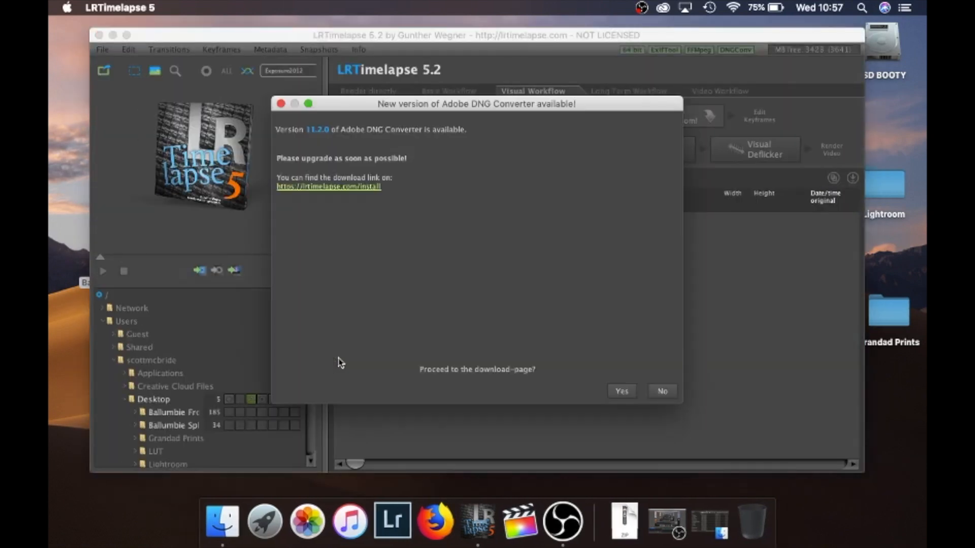
{"action": "left_click", "coordinate": [664, 392]}
Load the image sequence from the Ballumbie From the Sky folder under Desktop.
{"action": "scroll", "coordinate": [220, 365], "scroll_direction": "down", "scroll_amount": 4}
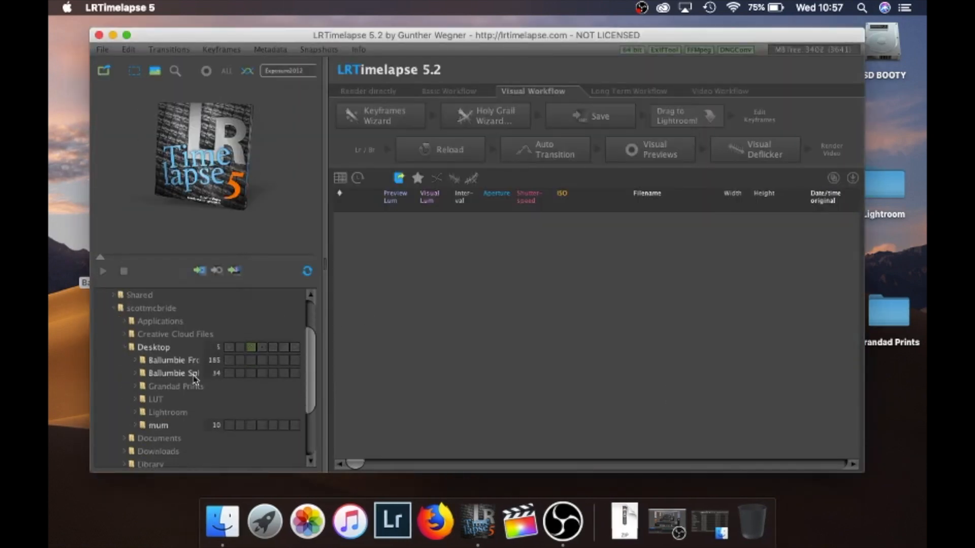
{"action": "left_click", "coordinate": [179, 362]}
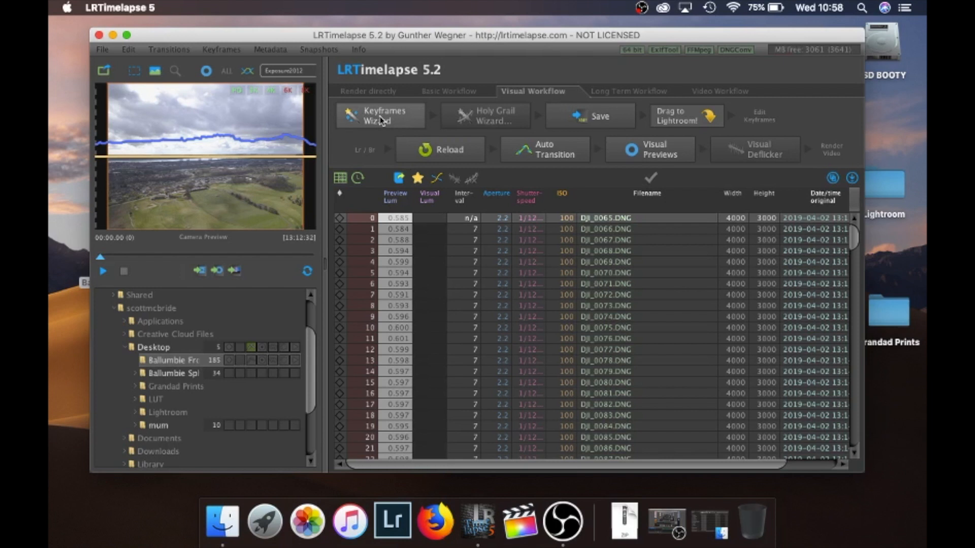
Set the number of keyframes to 4 with the Keyframes Wizard and save the sequence's metadata.
{"action": "left_click", "coordinate": [381, 121]}
{"action": "left_click", "coordinate": [471, 171]}
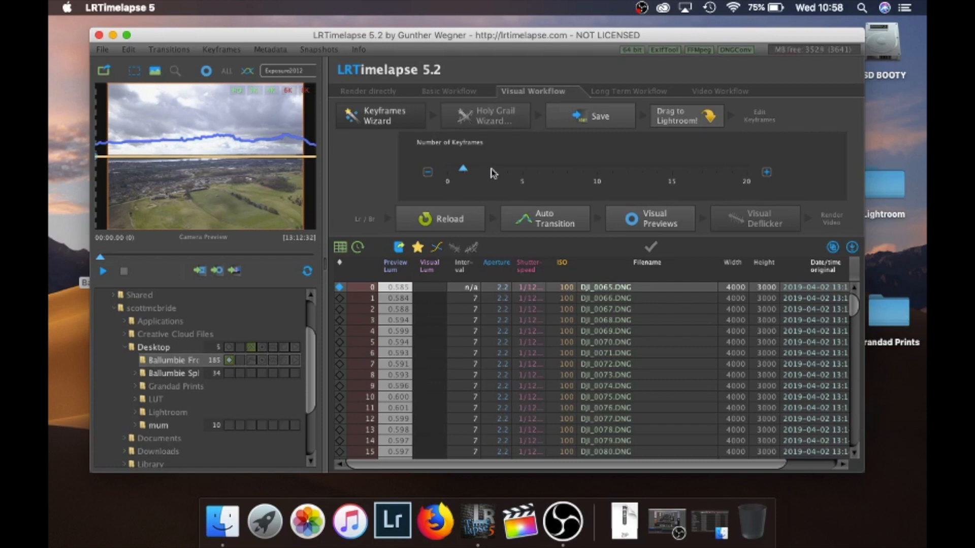
{"action": "left_click_drag", "start_coordinate": [493, 173], "coordinate": [506, 173]}
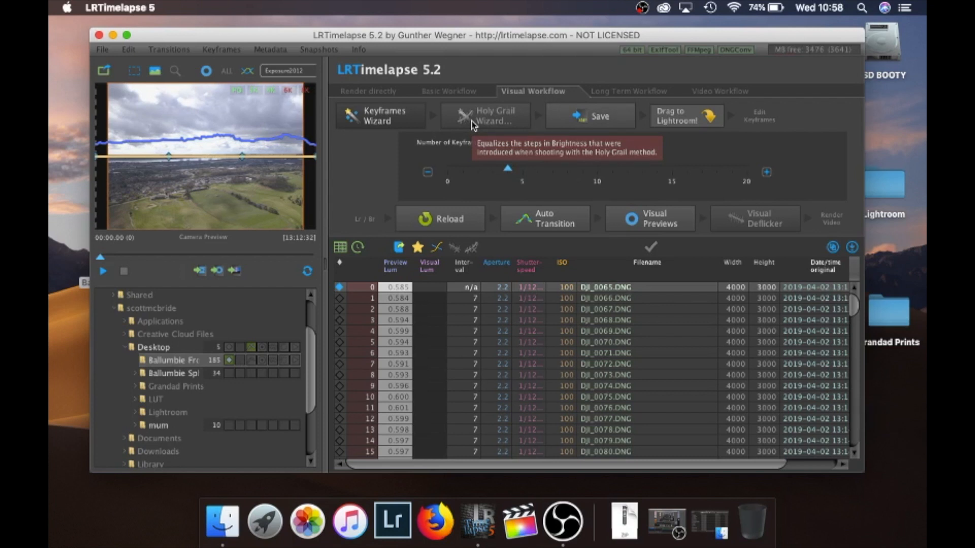
{"action": "left_click", "coordinate": [589, 119]}
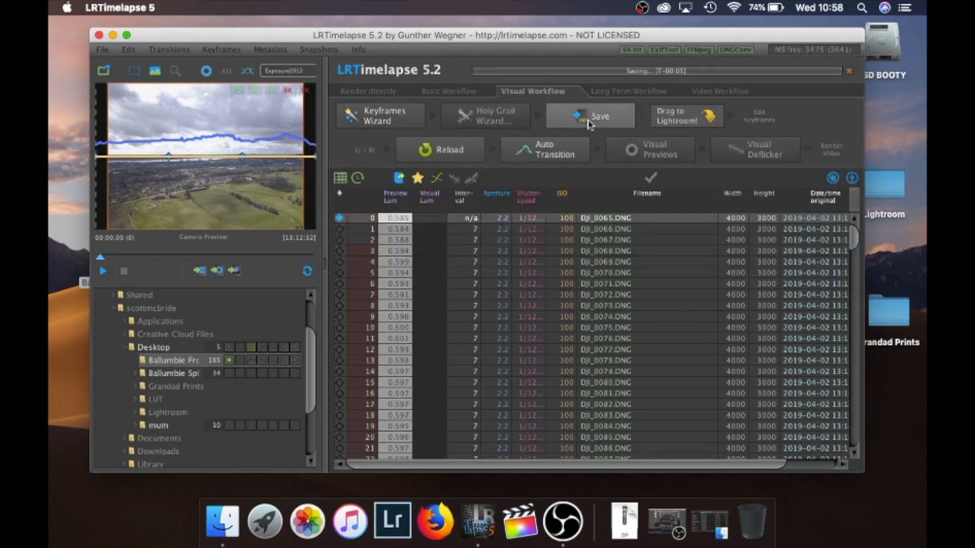
Switch to Lightroom, show the Library as a grid and move its window down to expose the LRTimelapse workflow controls.
{"action": "left_click", "coordinate": [384, 523]}
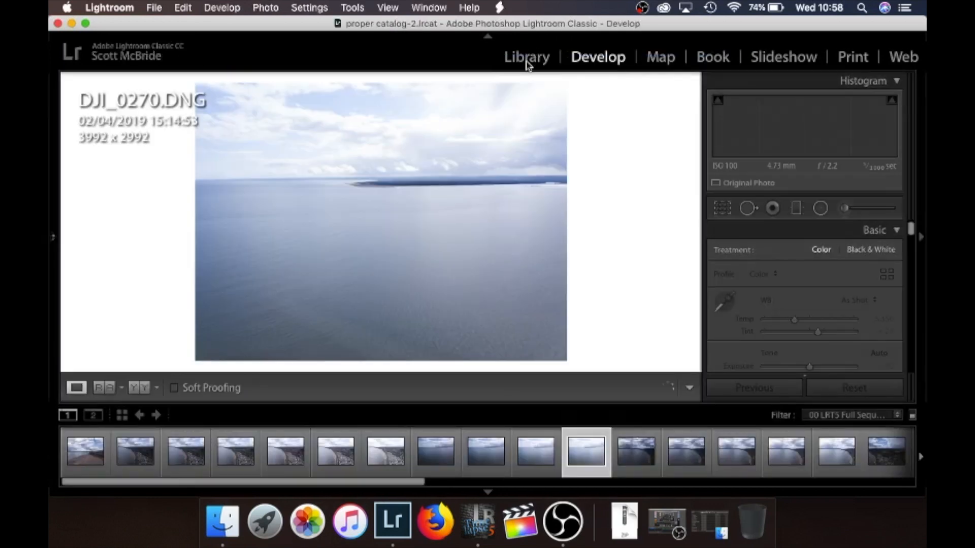
{"action": "left_click", "coordinate": [528, 64]}
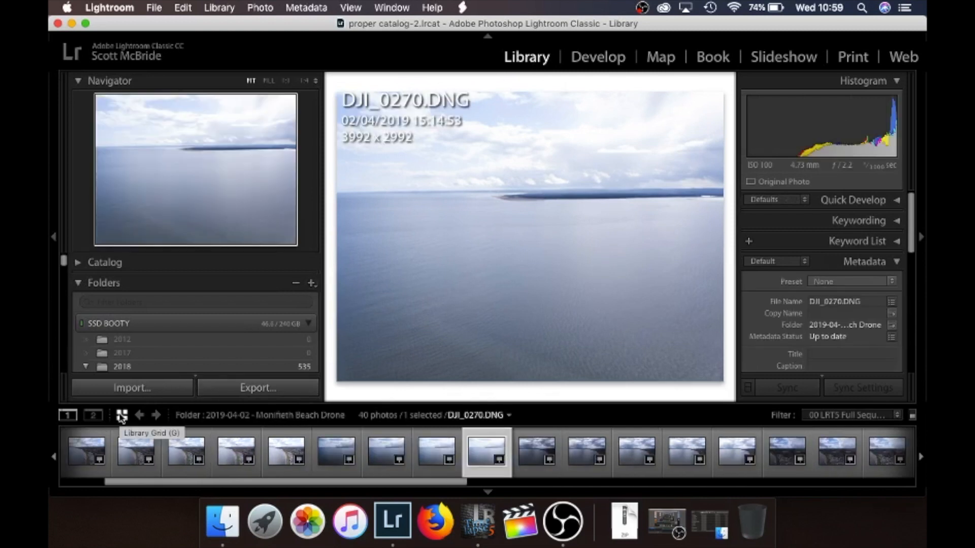
{"action": "left_click", "coordinate": [121, 416]}
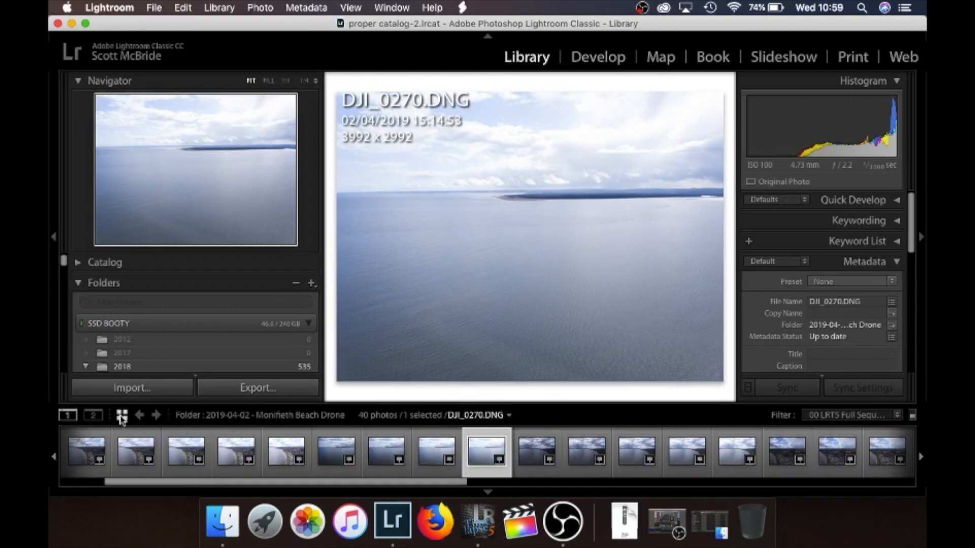
{"action": "left_click_drag", "start_coordinate": [487, 32], "coordinate": [434, 173]}
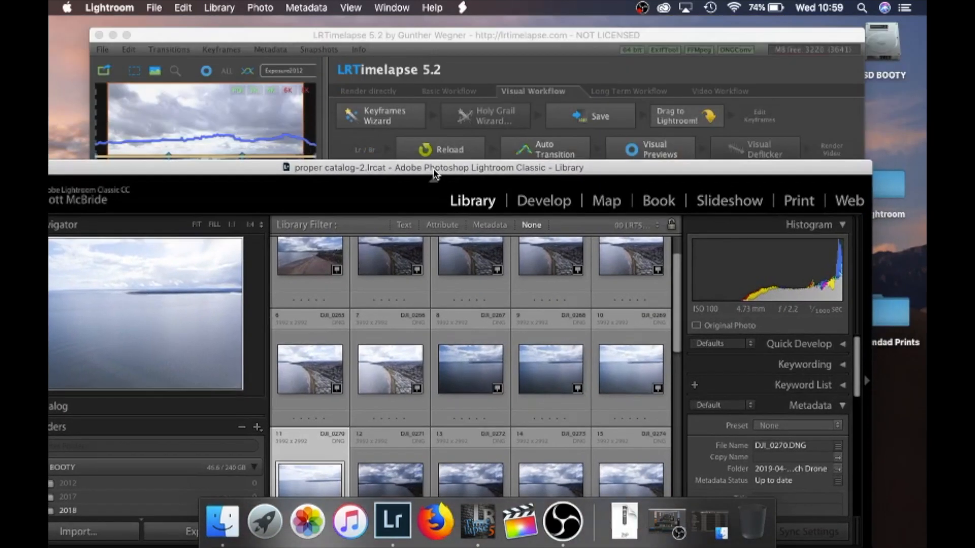
Transfer the sequence from LRTimelapse to Lightroom and import the Ballumbie From the Sky photos with the Add option.
{"action": "left_click", "coordinate": [688, 119]}
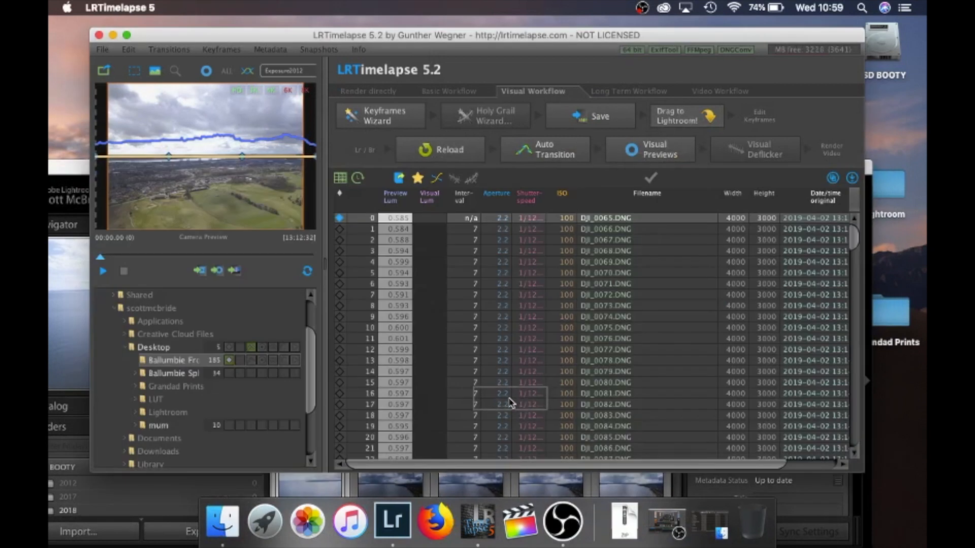
{"action": "left_click", "coordinate": [483, 486]}
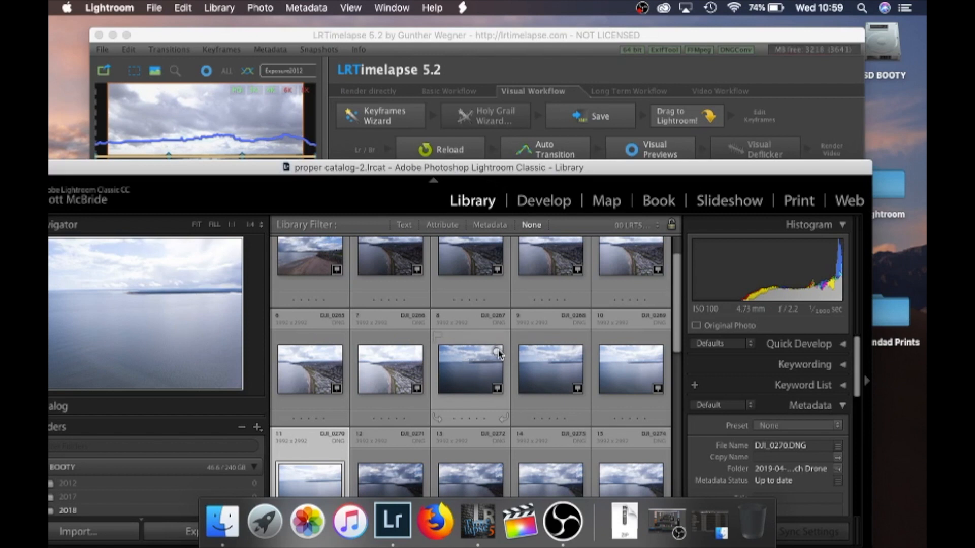
{"action": "key", "text": "super+shift+i"}
{"action": "left_click_drag", "start_coordinate": [596, 176], "coordinate": [605, 32]}
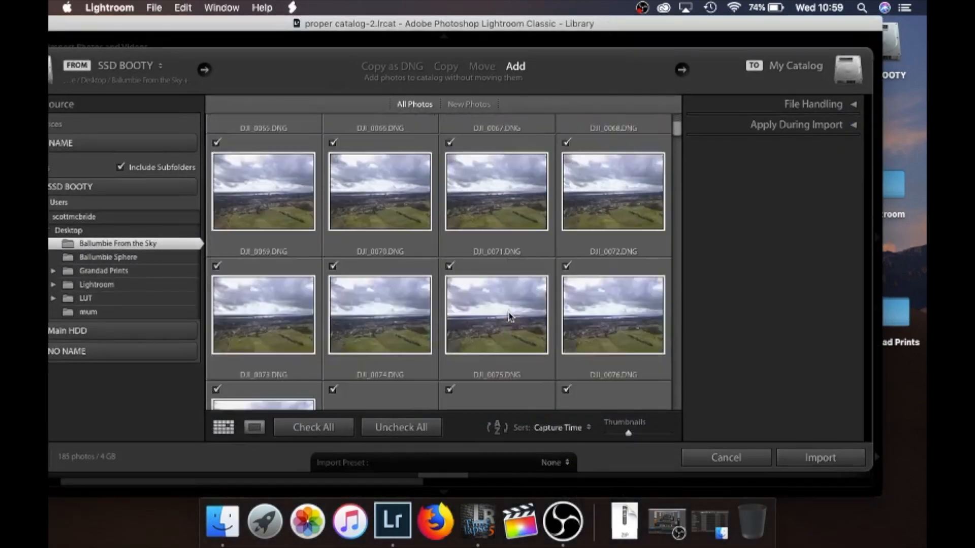
{"action": "scroll", "coordinate": [510, 316], "scroll_direction": "down", "scroll_amount": 20}
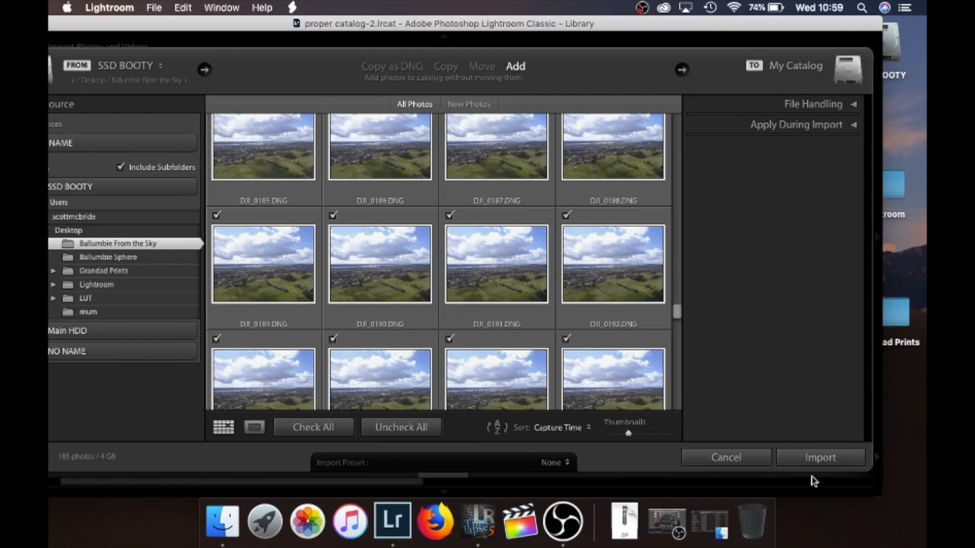
{"action": "left_click", "coordinate": [820, 457]}
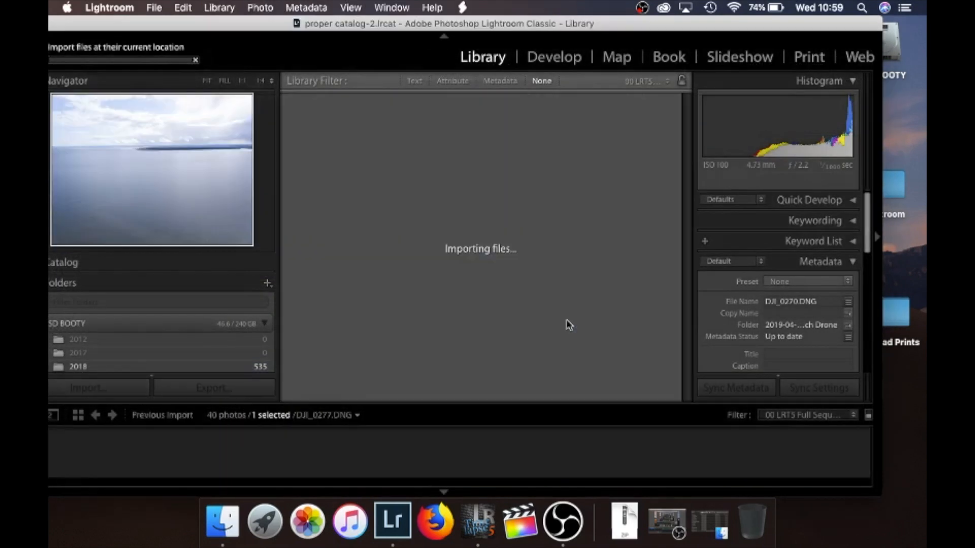
Check the imported photos and their folder, and filter them with the 01 LRT5 Keyframes preset.
{"action": "left_click_drag", "start_coordinate": [358, 27], "coordinate": [392, 34]}
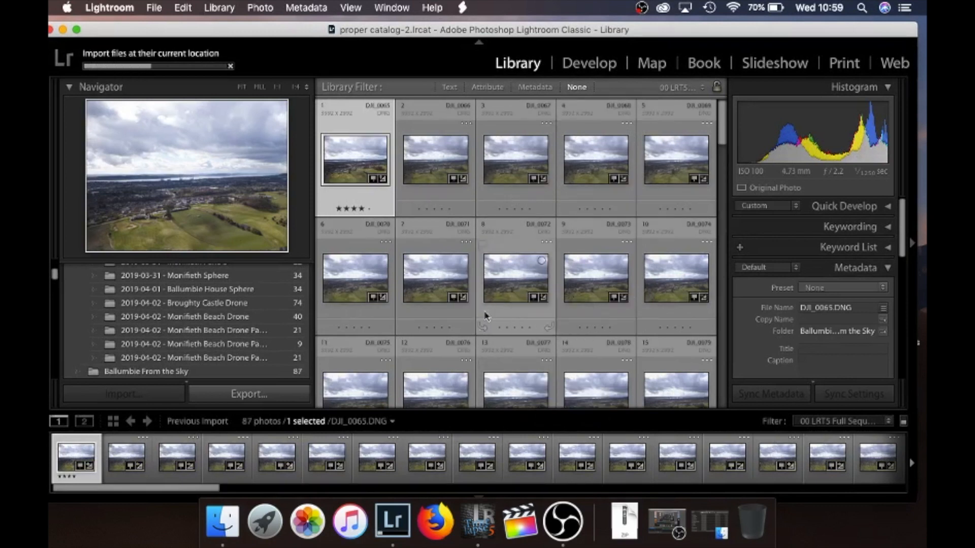
{"action": "scroll", "coordinate": [476, 323], "scroll_direction": "down", "scroll_amount": 15}
{"action": "scroll", "coordinate": [476, 323], "scroll_direction": "up", "scroll_amount": 12}
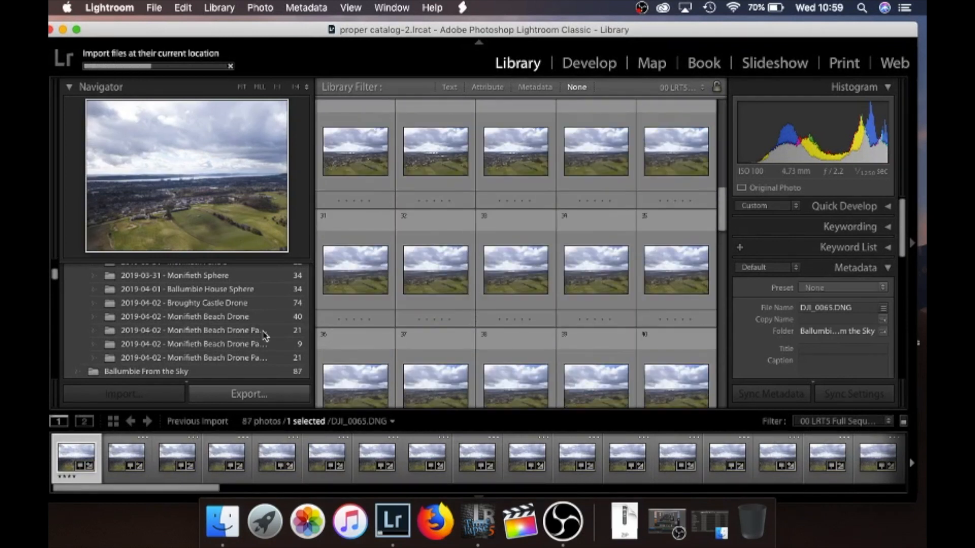
{"action": "scroll", "coordinate": [253, 340], "scroll_direction": "down", "scroll_amount": 3}
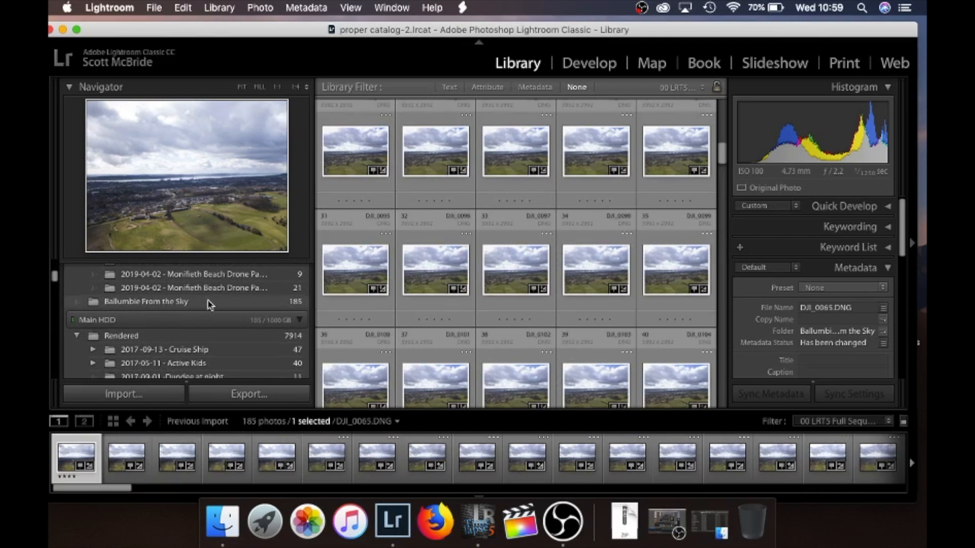
{"action": "left_click", "coordinate": [843, 421]}
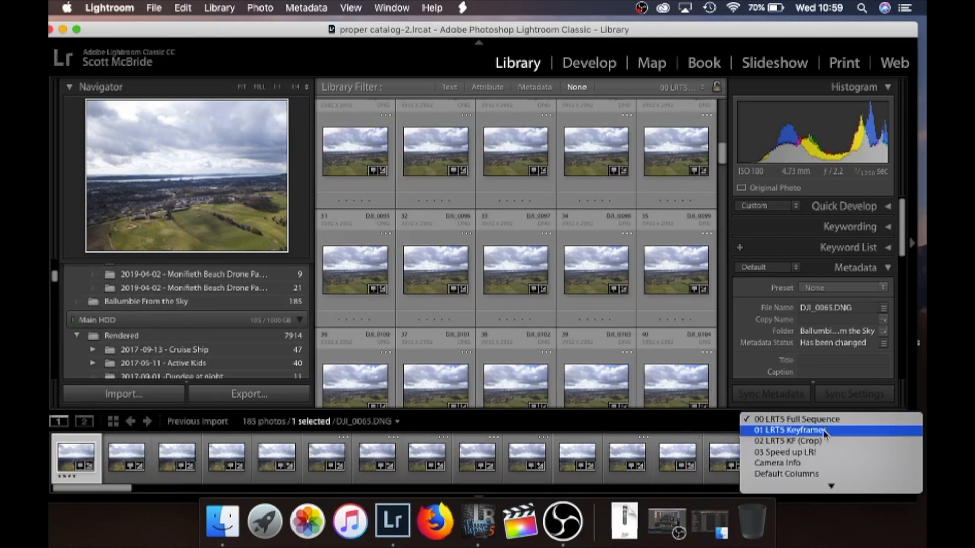
{"action": "left_click", "coordinate": [823, 431]}
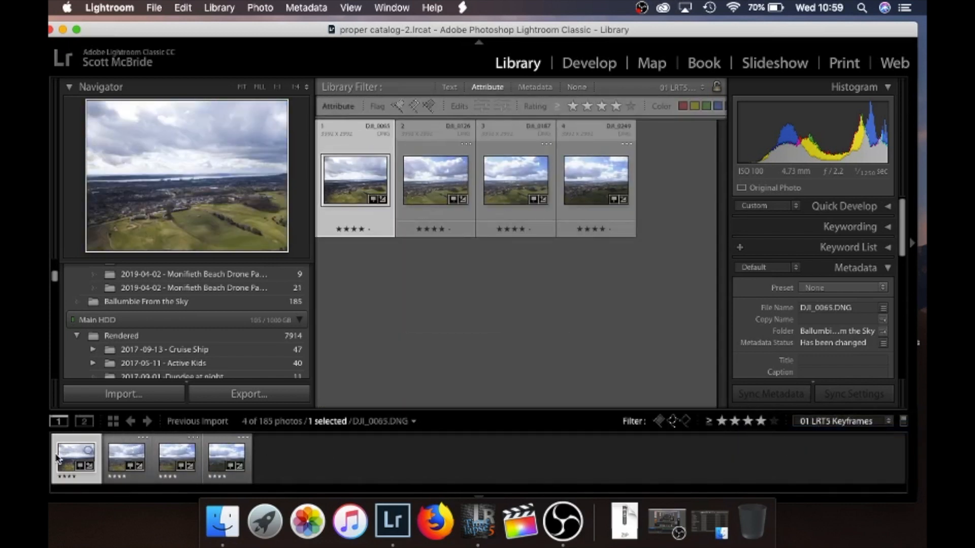
Step through the filtered keyframe photos and return to the first one.
{"action": "key", "text": "Right"}
{"action": "key", "text": "Right"}
{"action": "key", "text": "Right"}
{"action": "key", "text": "Left"}
{"action": "key", "text": "Left"}
{"action": "key", "text": "Left"}
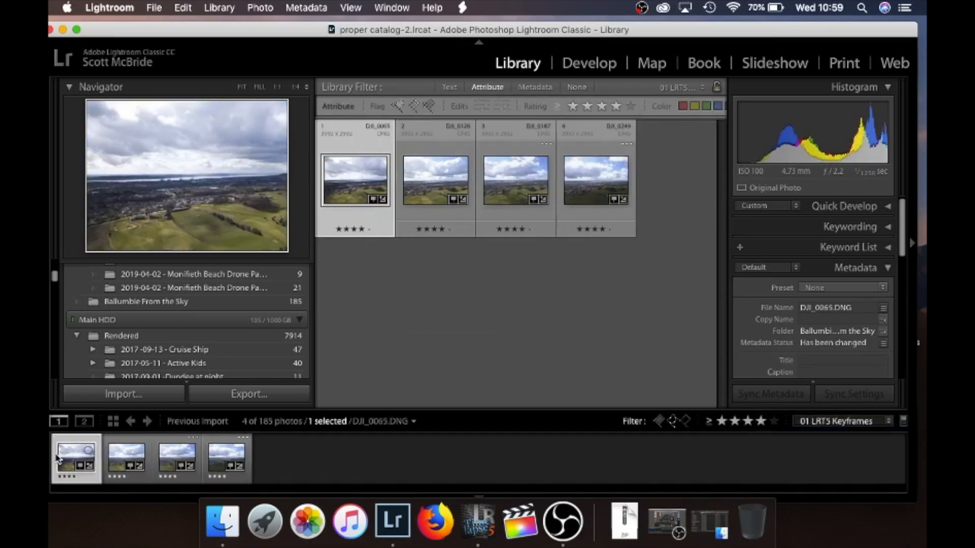
Crop the first keyframe, DJI_0065.DNG, to 16 x 9 in Develop, shifting the photo slightly upward within the crop frame.
{"action": "left_click", "coordinate": [599, 68]}
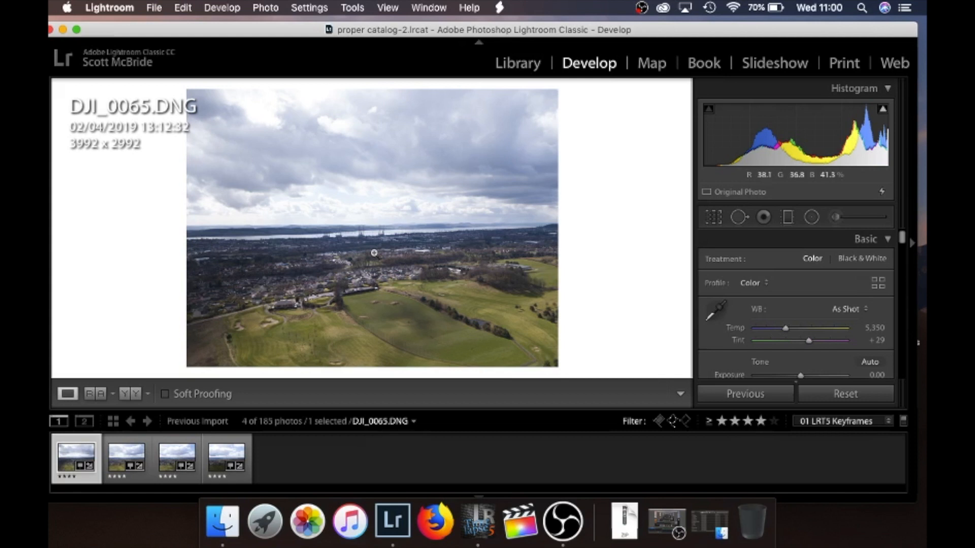
{"action": "left_click", "coordinate": [387, 231]}
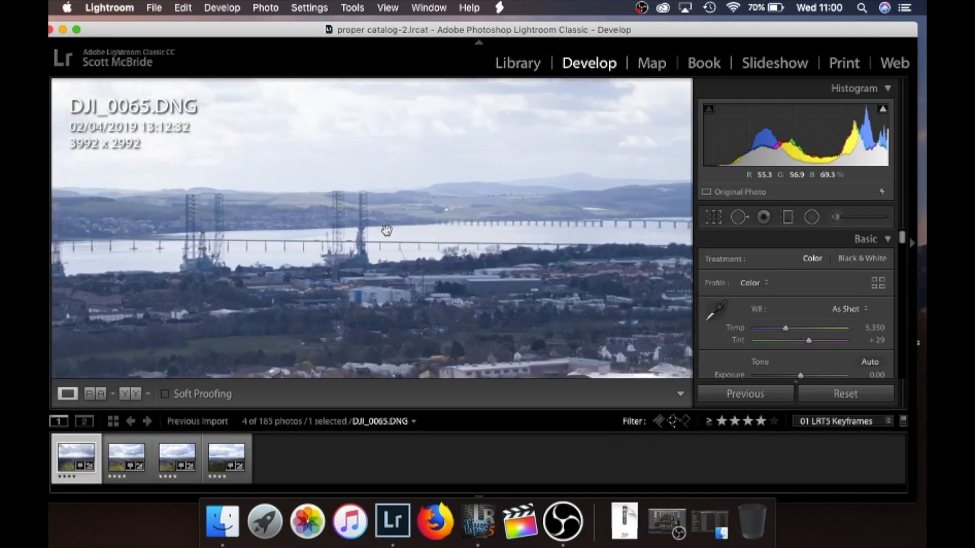
{"action": "left_click", "coordinate": [389, 268]}
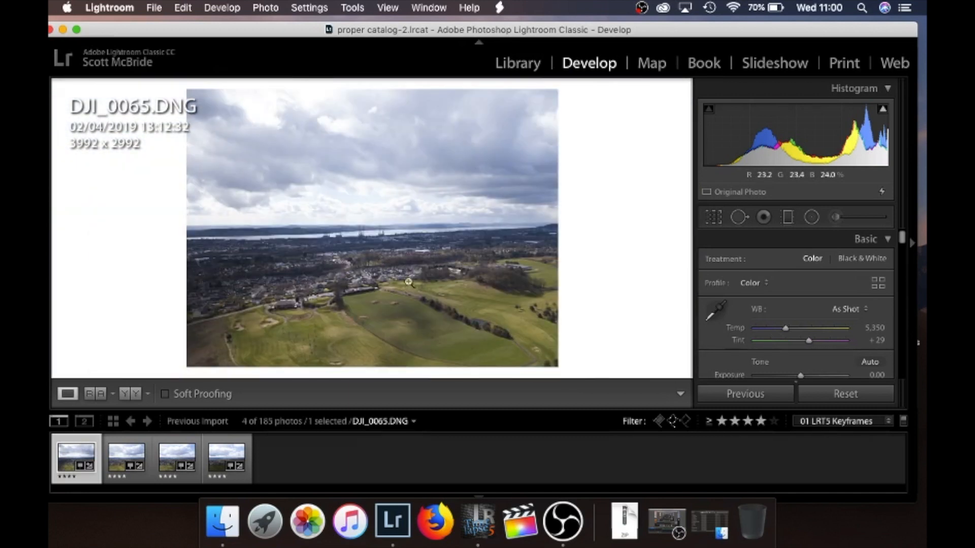
{"action": "left_click", "coordinate": [714, 219]}
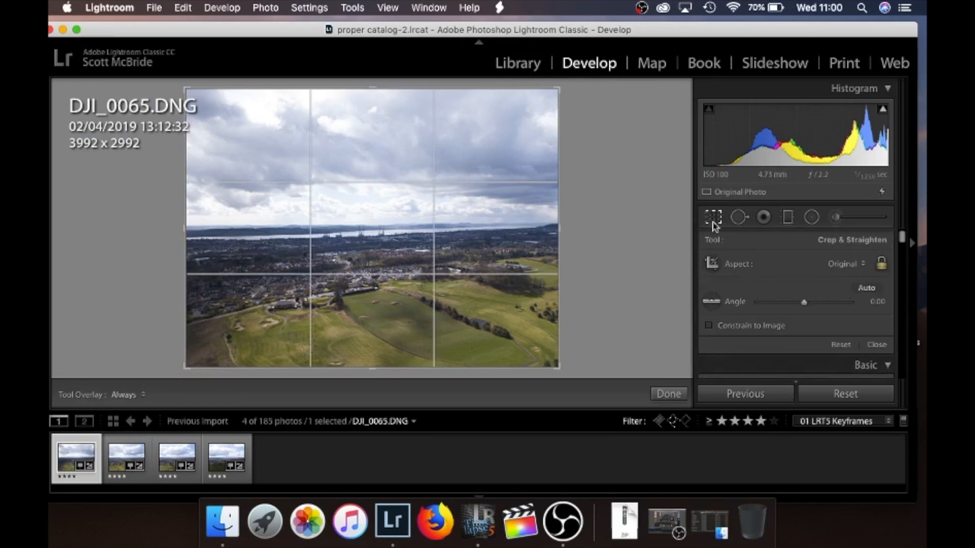
{"action": "left_click", "coordinate": [846, 264]}
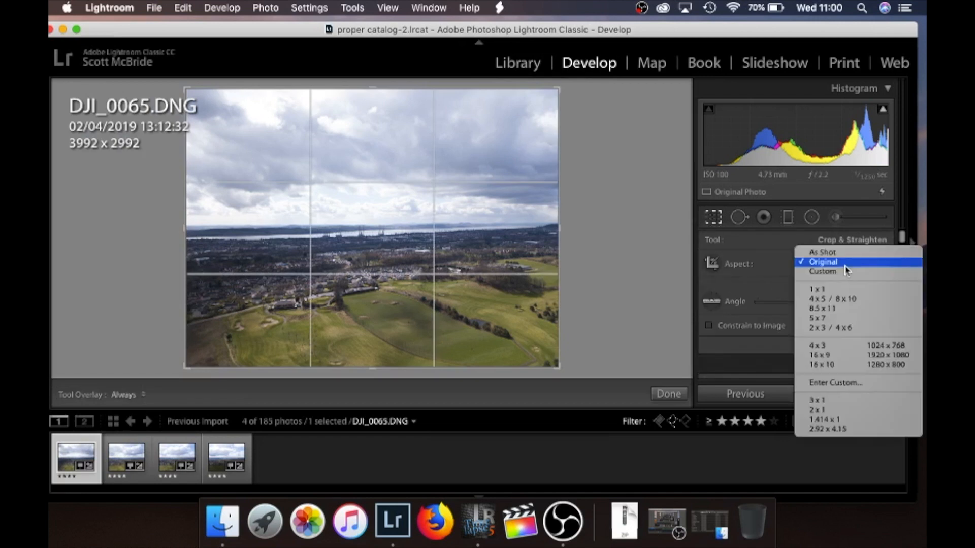
{"action": "left_click", "coordinate": [846, 361]}
{"action": "left_click_drag", "start_coordinate": [443, 254], "coordinate": [443, 249]}
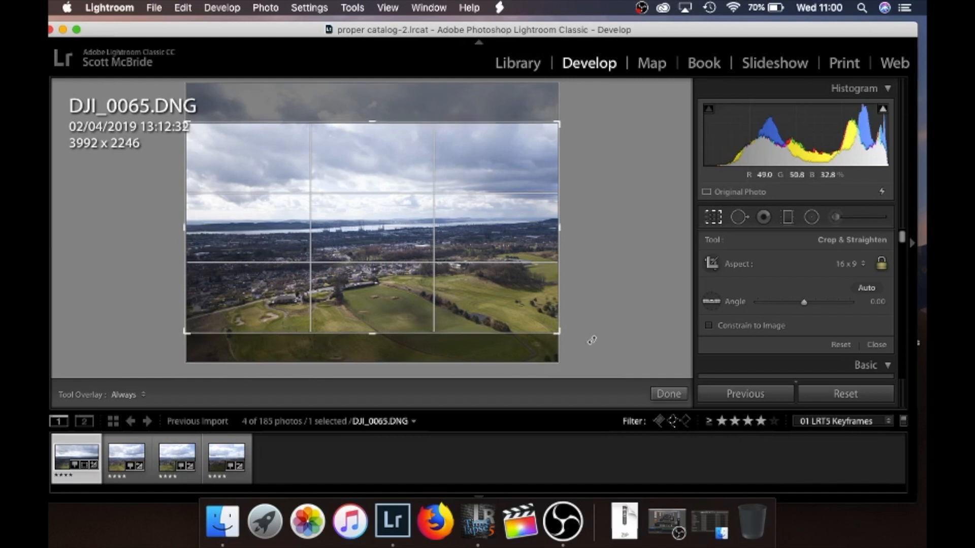
{"action": "left_click", "coordinate": [668, 394]}
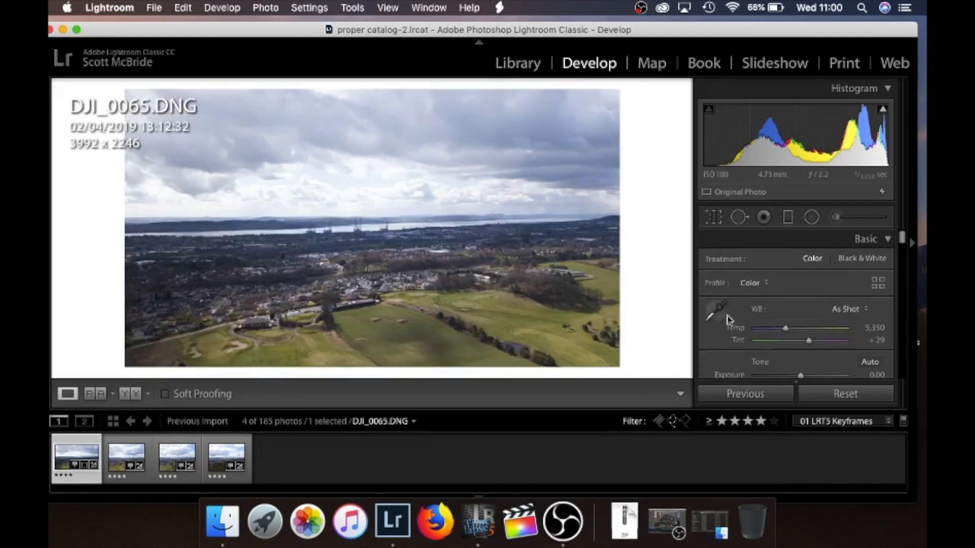
Enable Remove Chromatic Aberration and Enable Profile Corrections for the first keyframe.
{"action": "scroll", "coordinate": [810, 314], "scroll_direction": "down", "scroll_amount": 5}
{"action": "scroll", "coordinate": [811, 309], "scroll_direction": "down", "scroll_amount": 6}
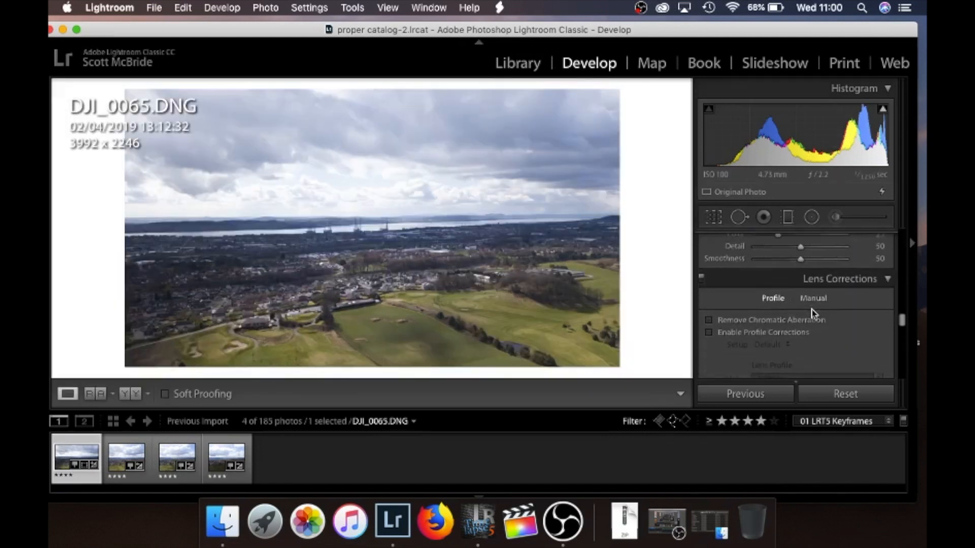
{"action": "left_click", "coordinate": [801, 296]}
{"action": "left_click", "coordinate": [773, 308]}
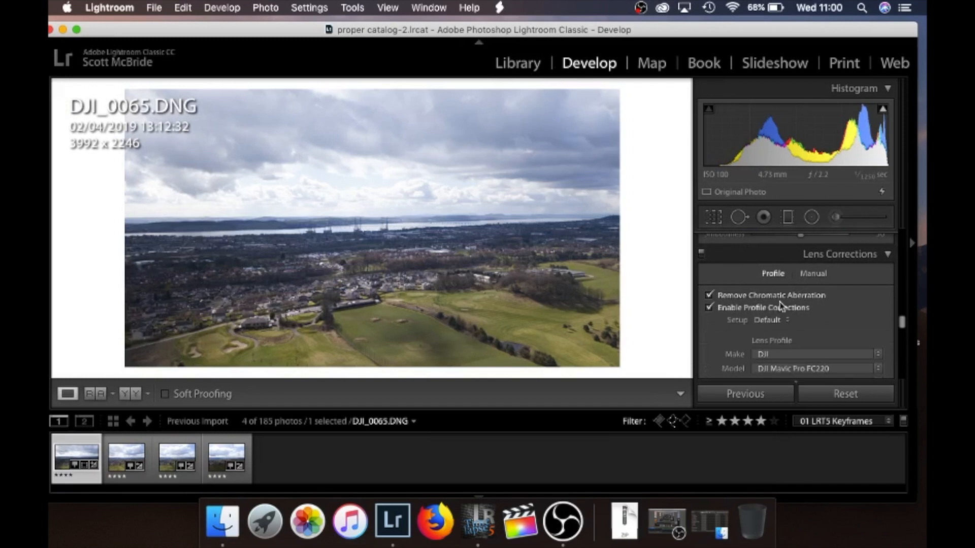
Set the first keyframe's Contrast to +30, Highlights to -100, Shadows to +85, Blacks to +23 and Whites to -39.
{"action": "scroll", "coordinate": [800, 276], "scroll_direction": "up", "scroll_amount": 3}
{"action": "scroll", "coordinate": [801, 274], "scroll_direction": "up", "scroll_amount": 8}
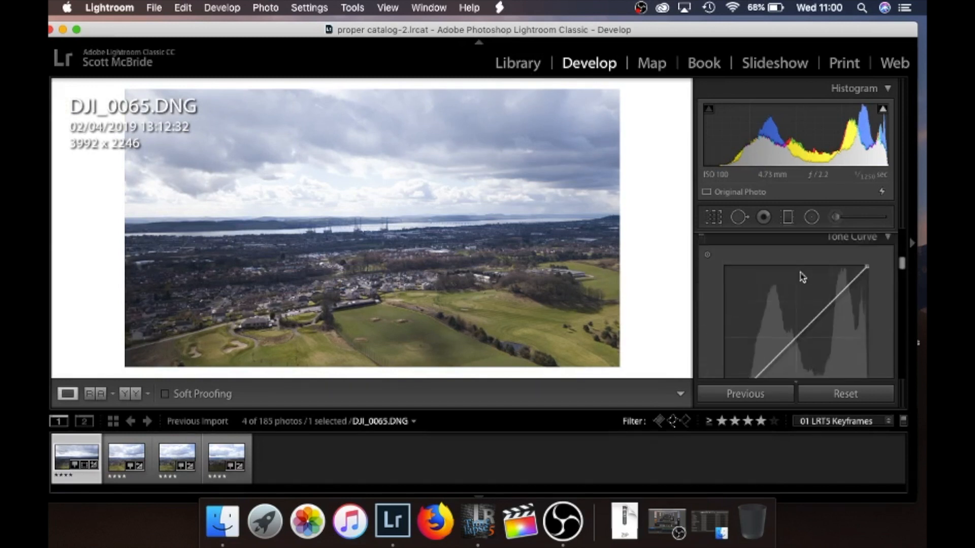
{"action": "scroll", "coordinate": [802, 277], "scroll_direction": "down", "scroll_amount": 4}
{"action": "left_click_drag", "start_coordinate": [801, 292], "coordinate": [728, 315]}
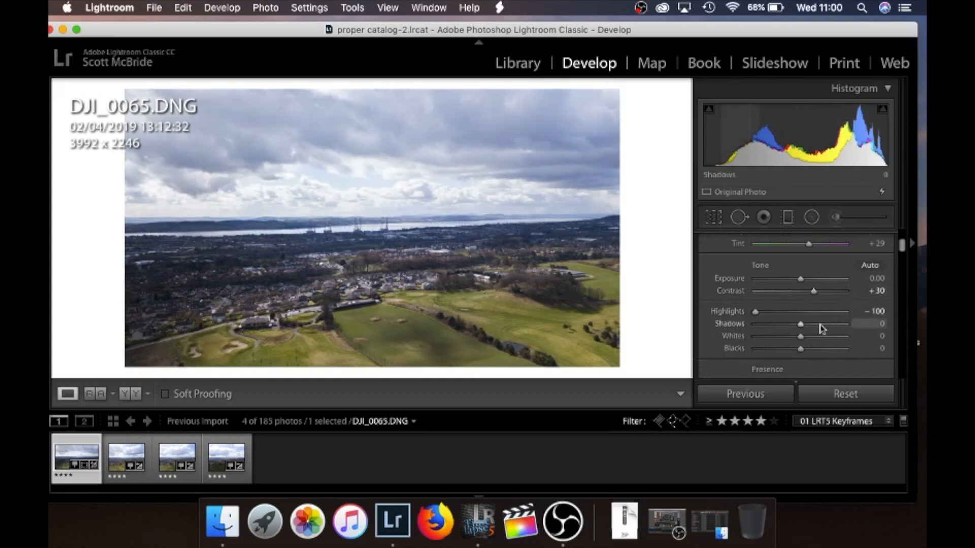
{"action": "left_click_drag", "start_coordinate": [822, 325], "coordinate": [839, 325]}
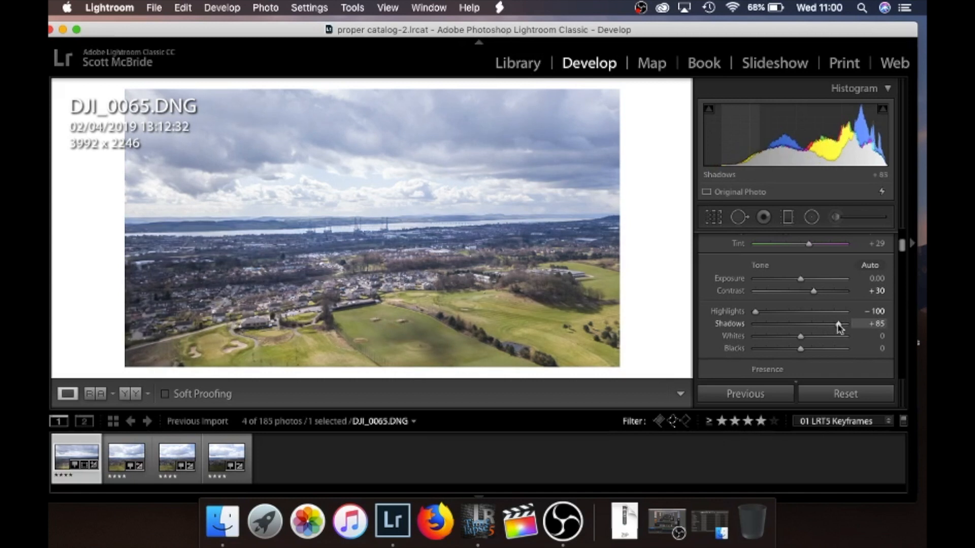
{"action": "scroll", "coordinate": [818, 340], "scroll_direction": "down", "scroll_amount": 1}
{"action": "left_click", "coordinate": [811, 328]}
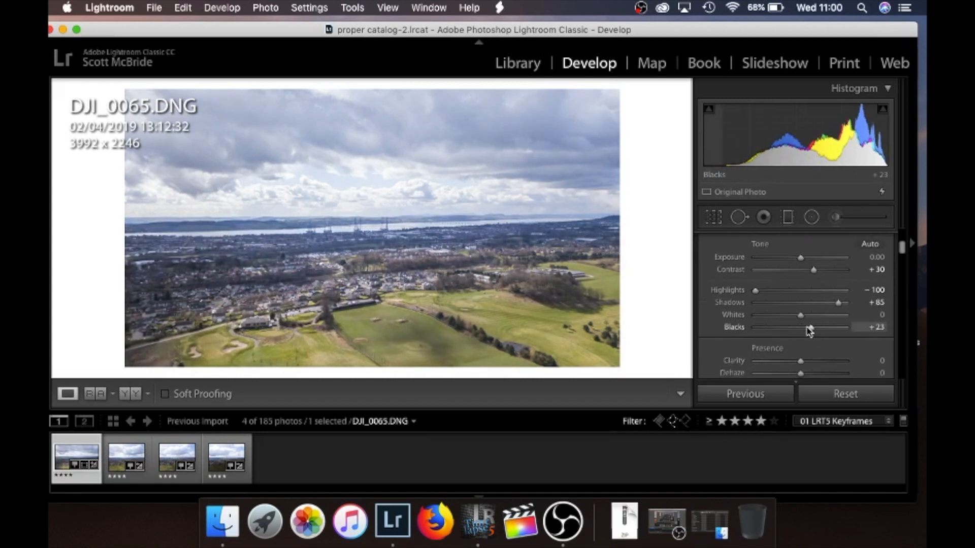
{"action": "left_click", "coordinate": [786, 315]}
{"action": "left_click_drag", "start_coordinate": [787, 316], "coordinate": [783, 316]}
Set the first keyframe's Clarity to +41, Vibrance to +34 and Saturation to +6.
{"action": "scroll", "coordinate": [792, 325], "scroll_direction": "down", "scroll_amount": 2}
{"action": "left_click", "coordinate": [821, 318]}
{"action": "left_click", "coordinate": [818, 319]}
{"action": "scroll", "coordinate": [817, 319], "scroll_direction": "down", "scroll_amount": 2}
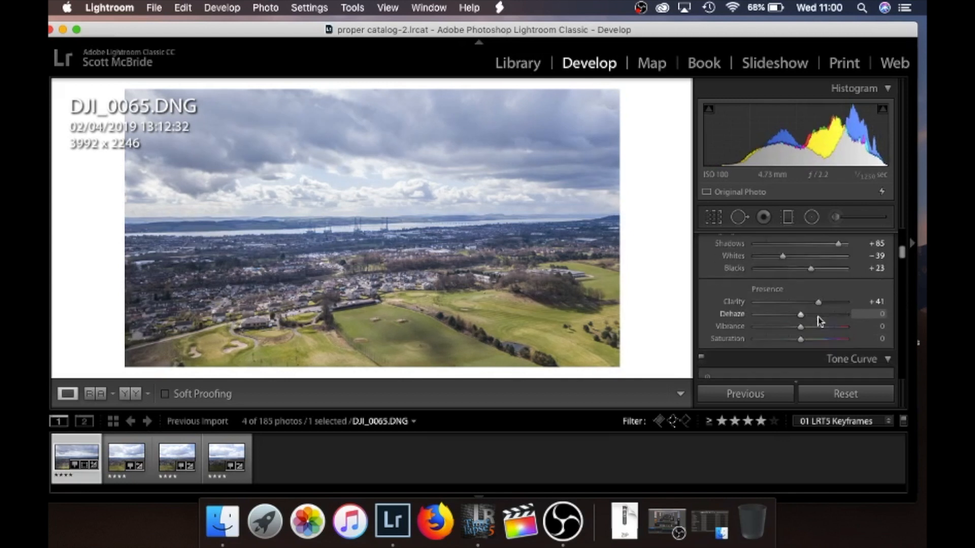
{"action": "left_click_drag", "start_coordinate": [809, 299], "coordinate": [815, 300]}
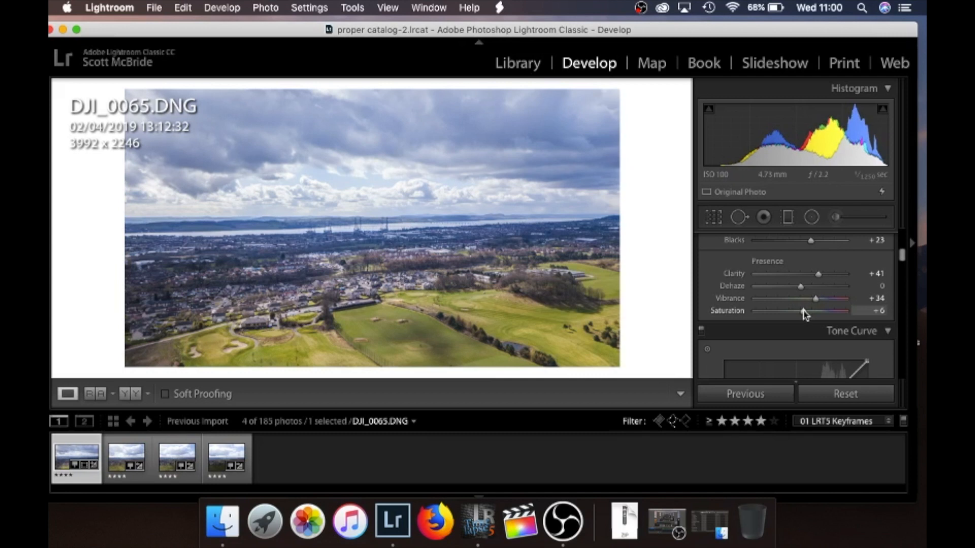
Add two tone curve points to the first keyframe, slightly raising the shadows and lowering the highlights.
{"action": "scroll", "coordinate": [802, 312], "scroll_direction": "down", "scroll_amount": 3}
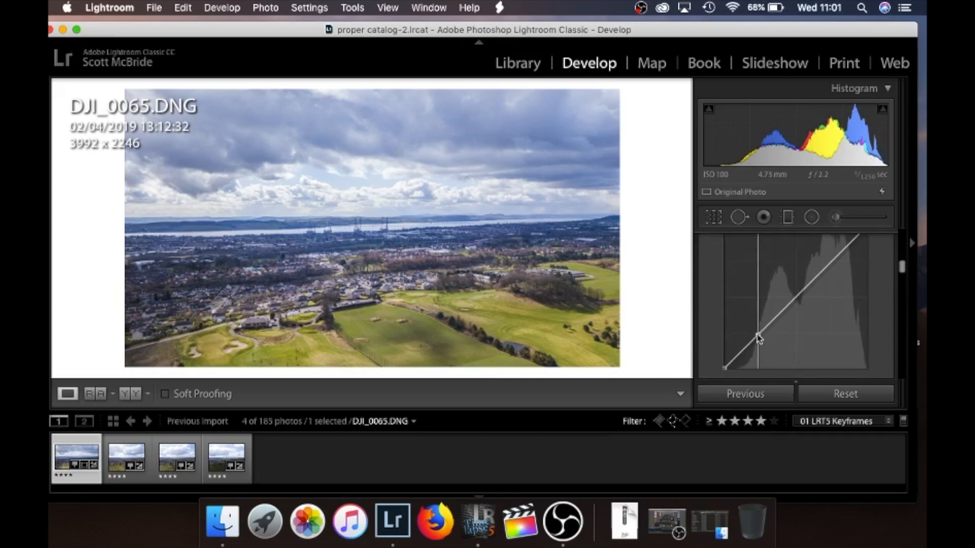
{"action": "left_click_drag", "start_coordinate": [757, 342], "coordinate": [756, 336]}
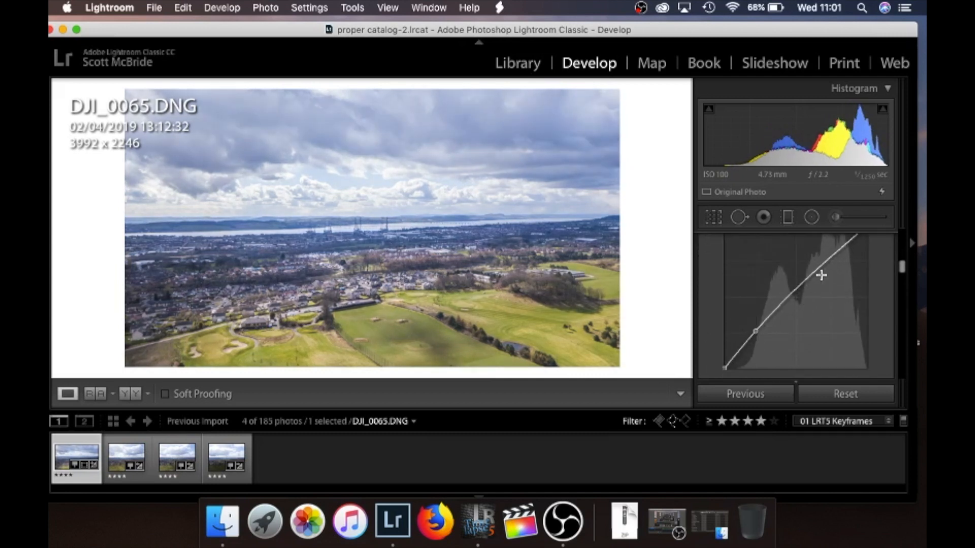
{"action": "left_click_drag", "start_coordinate": [822, 266], "coordinate": [828, 270]}
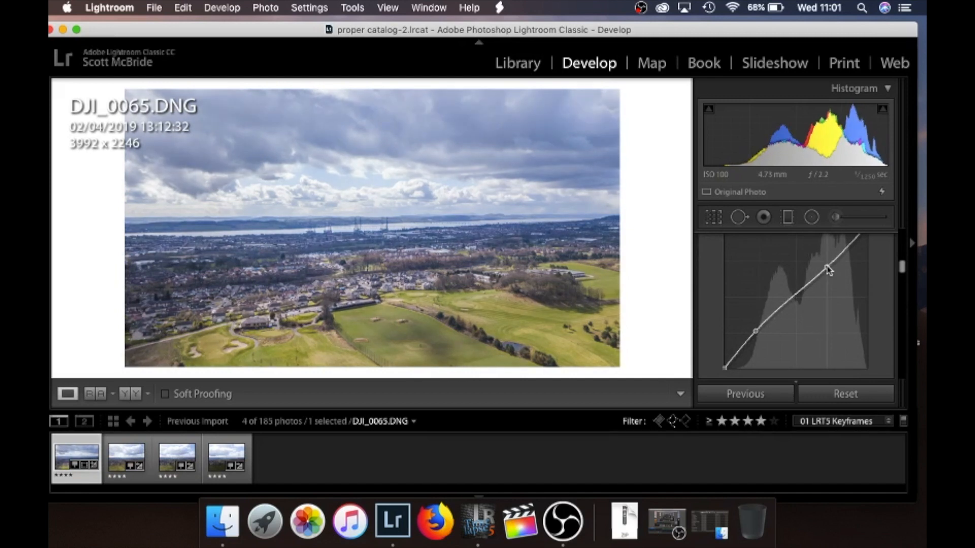
Set the first keyframe's sharpening Amount to 71 and Masking to 99, and its noise reduction Luminance to 19.
{"action": "scroll", "coordinate": [817, 269], "scroll_direction": "down", "scroll_amount": 15}
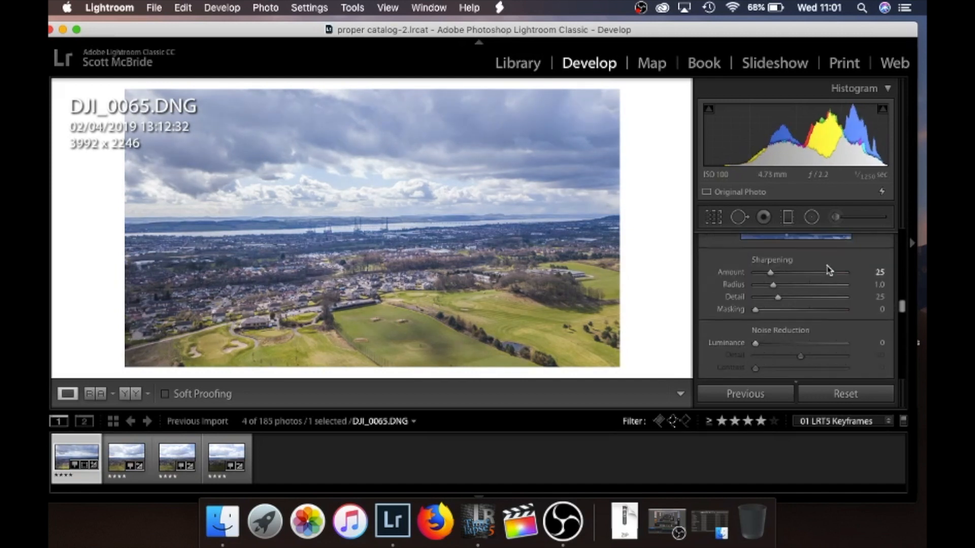
{"action": "left_click", "coordinate": [798, 268]}
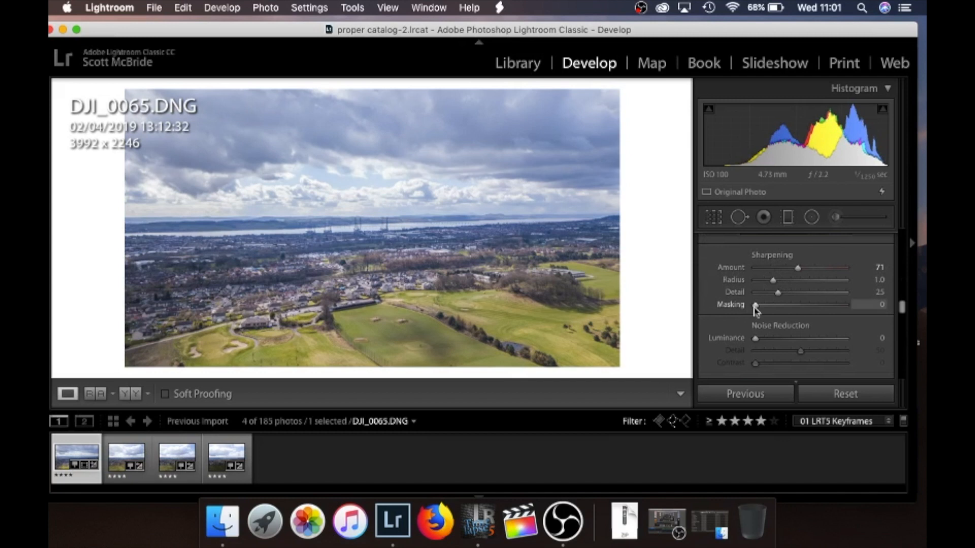
{"action": "left_click_drag", "start_coordinate": [756, 307], "coordinate": [845, 313]}
{"action": "scroll", "coordinate": [813, 314], "scroll_direction": "down", "scroll_amount": 2}
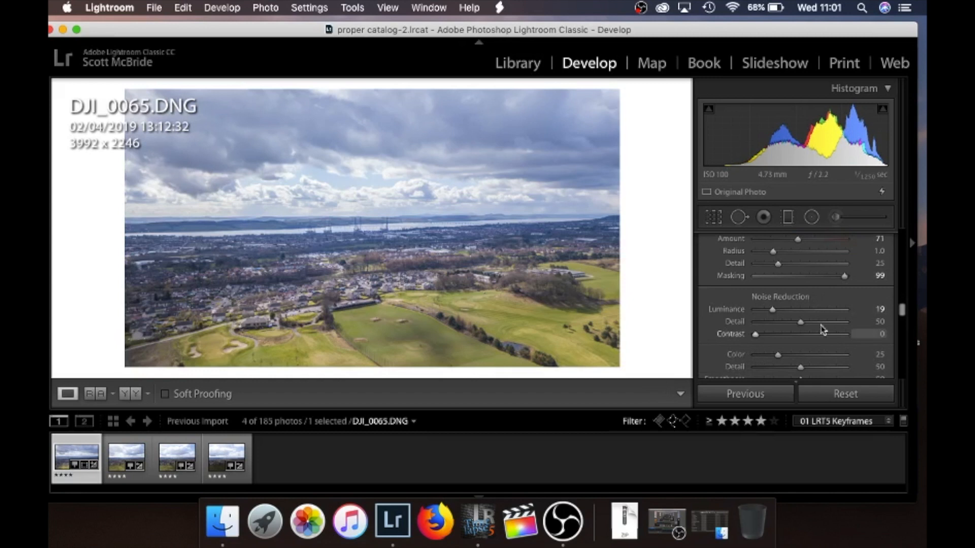
{"action": "scroll", "coordinate": [772, 328], "scroll_direction": "down", "scroll_amount": 10}
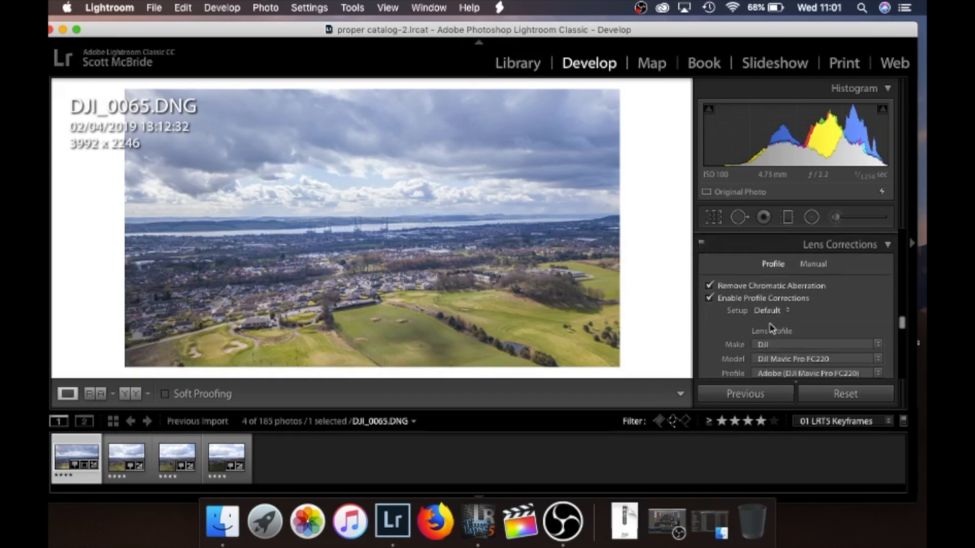
{"action": "scroll", "coordinate": [772, 328], "scroll_direction": "up", "scroll_amount": 5}
{"action": "scroll", "coordinate": [770, 327], "scroll_direction": "up", "scroll_amount": 2}
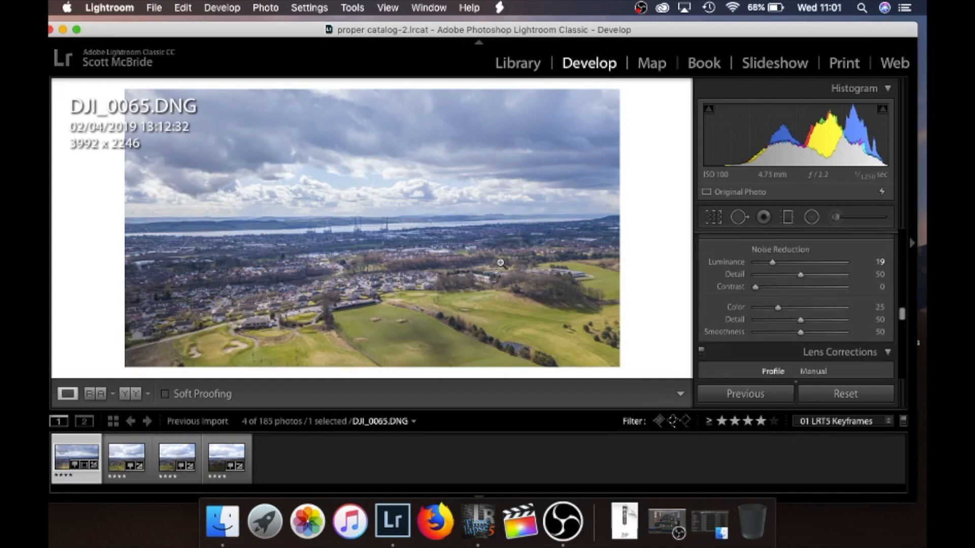
{"action": "left_click", "coordinate": [361, 232]}
{"action": "left_click", "coordinate": [407, 247]}
Move the sky's existing graduated filter down to the horizon and narrow its transition.
{"action": "left_click", "coordinate": [787, 218]}
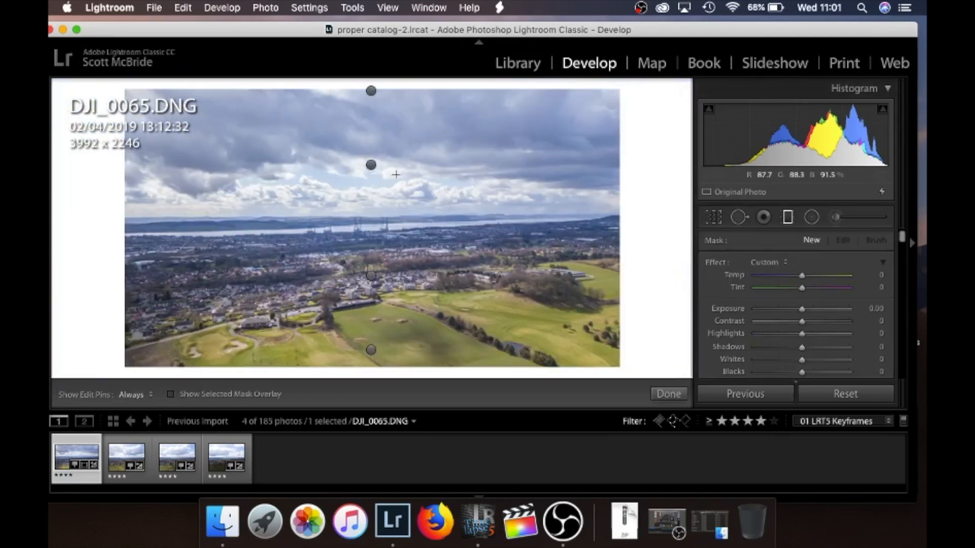
{"action": "left_click", "coordinate": [372, 166]}
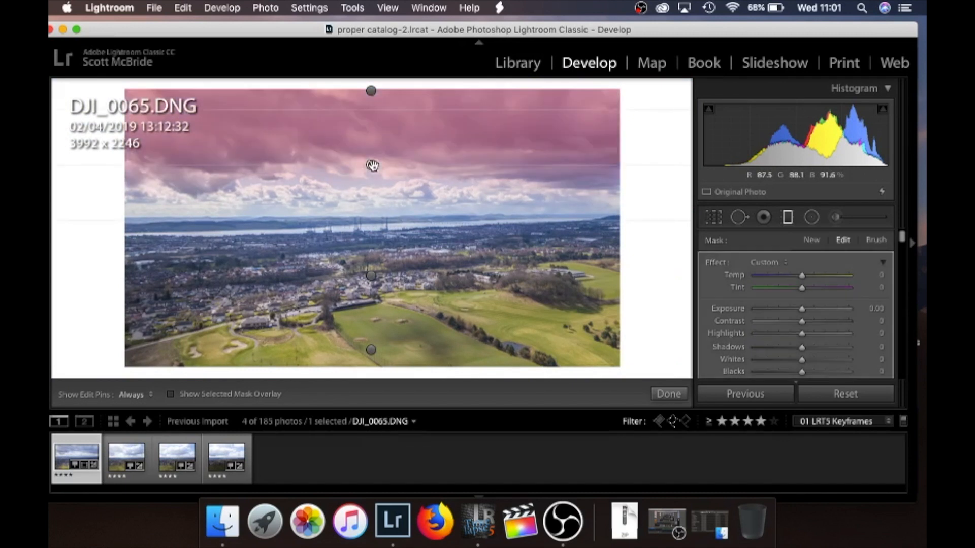
{"action": "left_click_drag", "start_coordinate": [372, 166], "coordinate": [370, 218]}
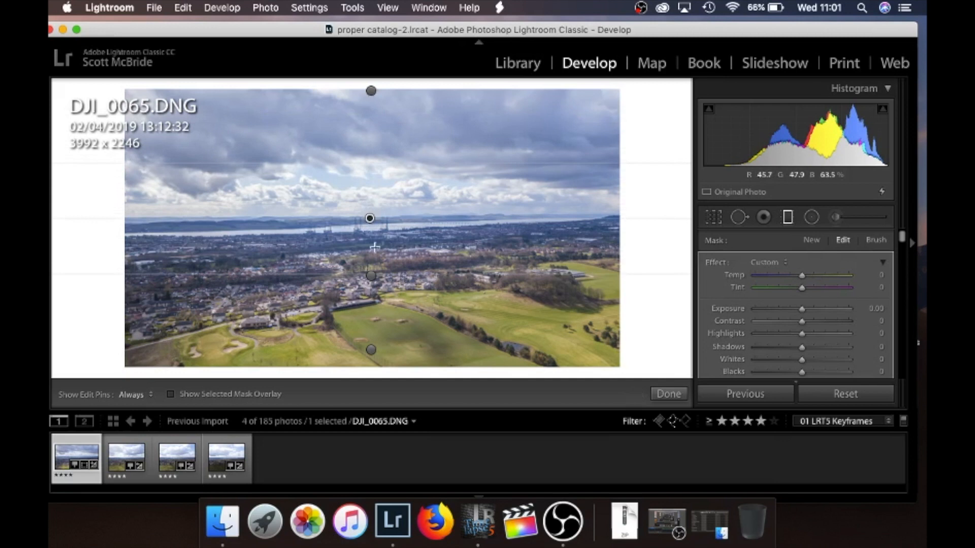
{"action": "left_click_drag", "start_coordinate": [384, 273], "coordinate": [369, 216]}
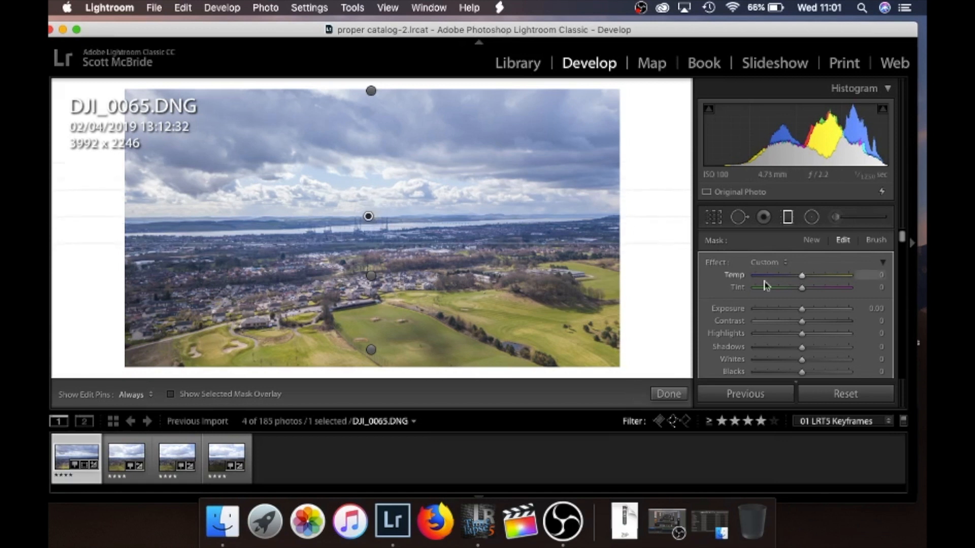
Set the sky graduated filter's Exposure to -0.14, Contrast to 45, Highlights to -100, Clarity to 27 and Saturation to 21, and finish editing it.
{"action": "mouse_move", "coordinate": [803, 322]}
{"action": "left_mouse_down"}
{"action": "mouse_move", "coordinate": [823, 322]}
{"action": "mouse_move", "coordinate": [800, 311]}
{"action": "left_mouse_up"}
{"action": "scroll", "coordinate": [815, 333], "scroll_direction": "down", "scroll_amount": 1}
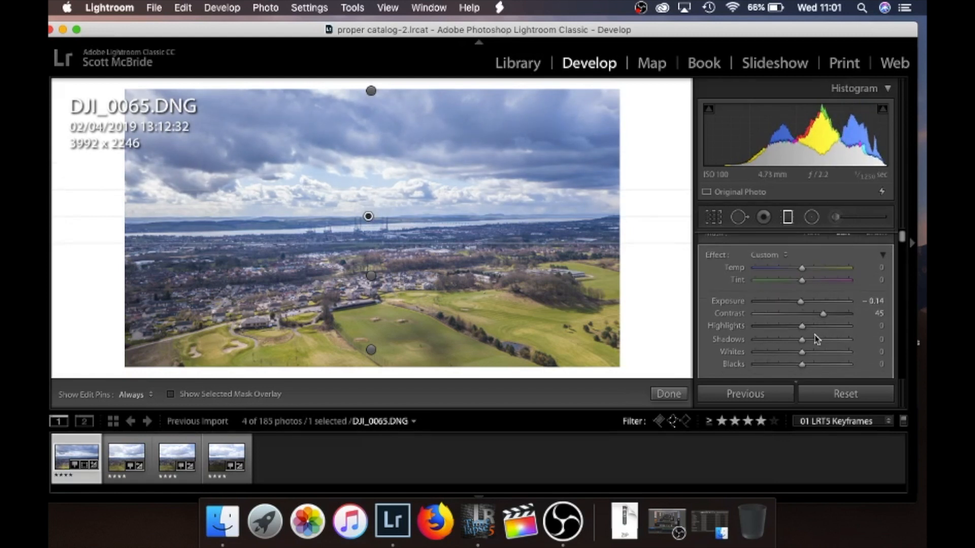
{"action": "scroll", "coordinate": [815, 340], "scroll_direction": "down", "scroll_amount": 5}
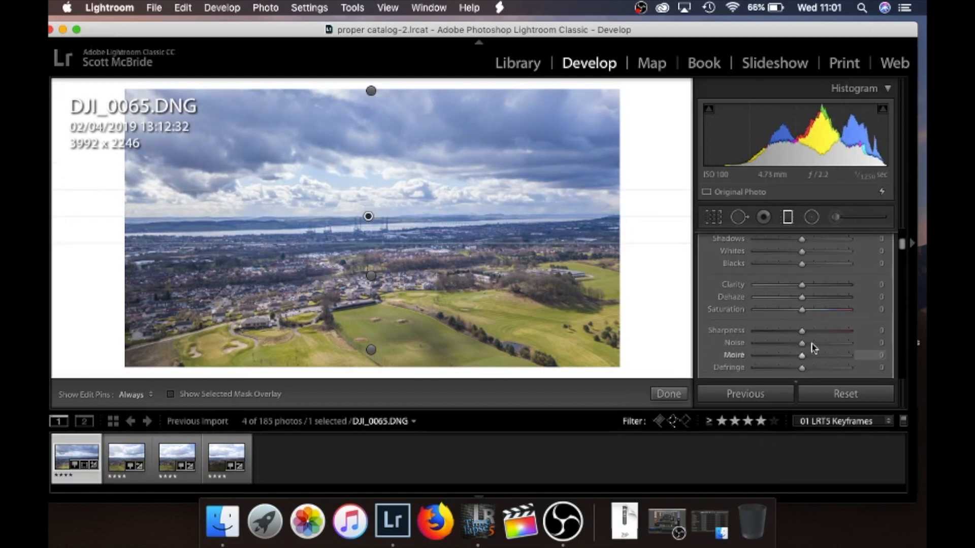
{"action": "left_click", "coordinate": [814, 285]}
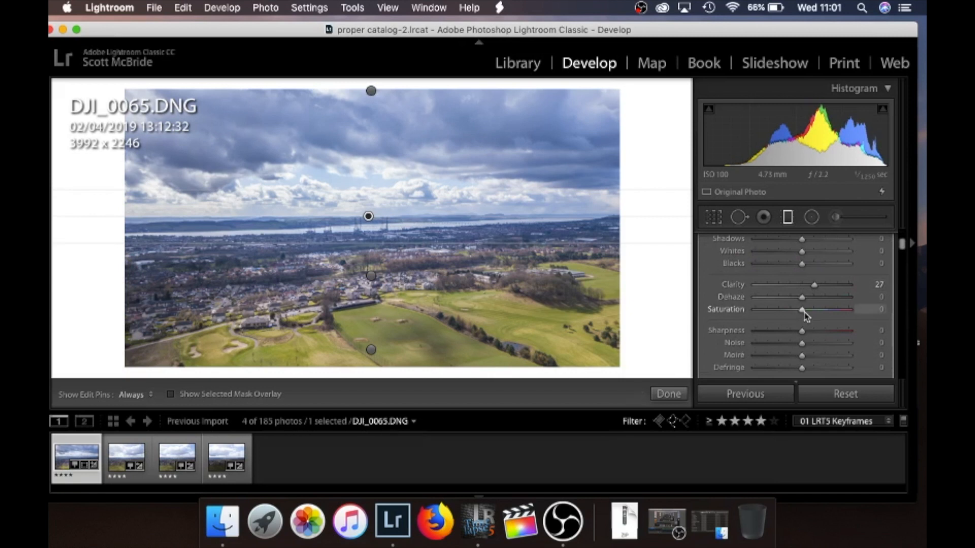
{"action": "left_click_drag", "start_coordinate": [810, 314], "coordinate": [814, 314]}
{"action": "scroll", "coordinate": [814, 313], "scroll_direction": "up", "scroll_amount": 5}
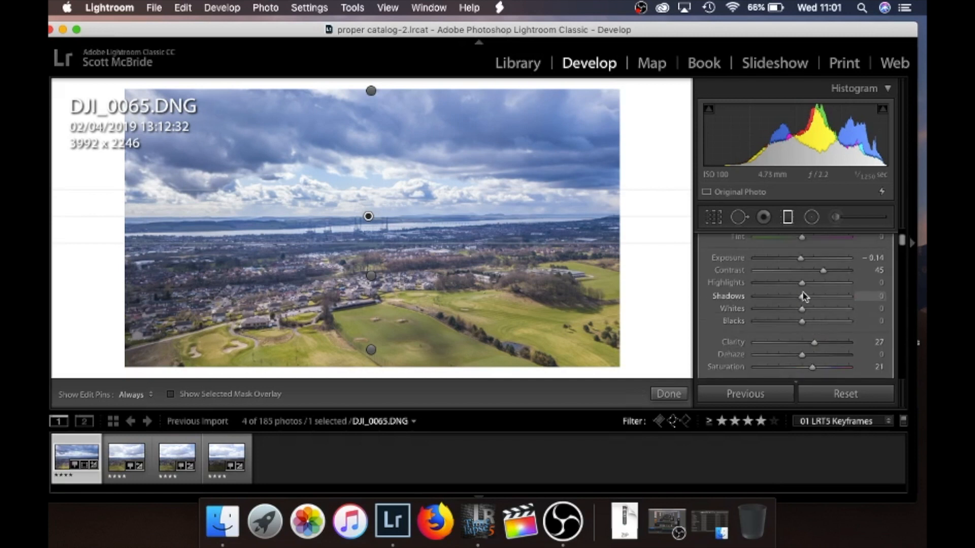
{"action": "left_click_drag", "start_coordinate": [790, 283], "coordinate": [743, 289]}
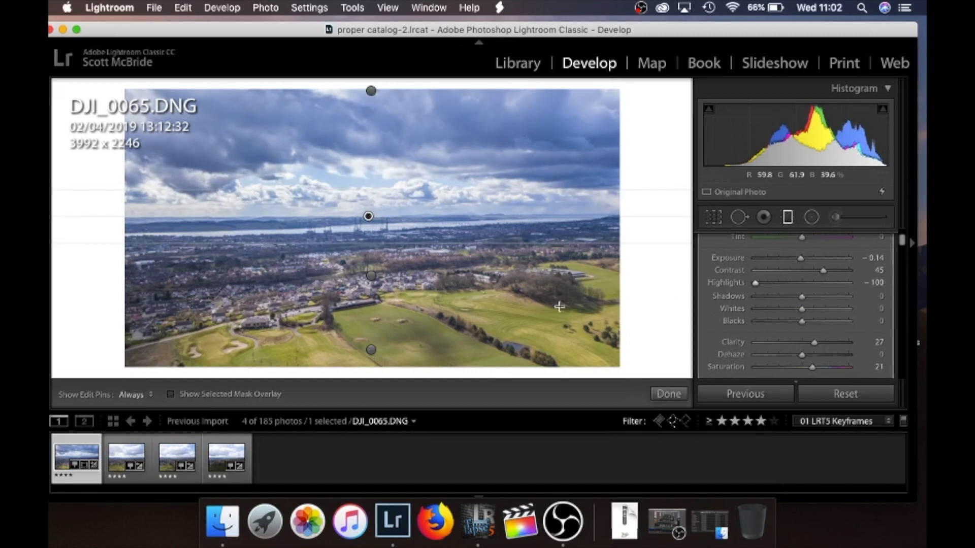
{"action": "left_click", "coordinate": [660, 401]}
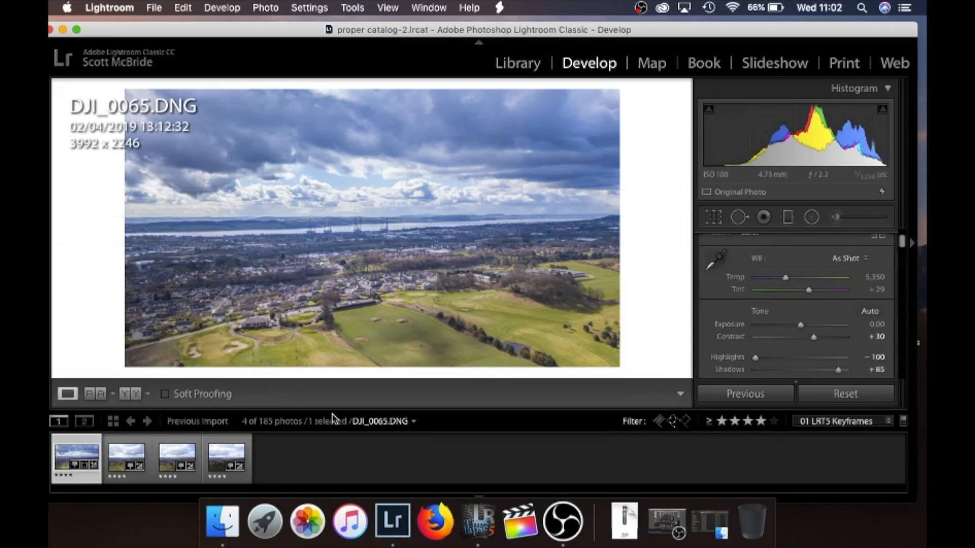
Copy the first keyframe's settings to the second keyframe with the LRTimelapse Sync Keyframes script.
{"action": "left_click", "coordinate": [116, 459], "text": "shift"}
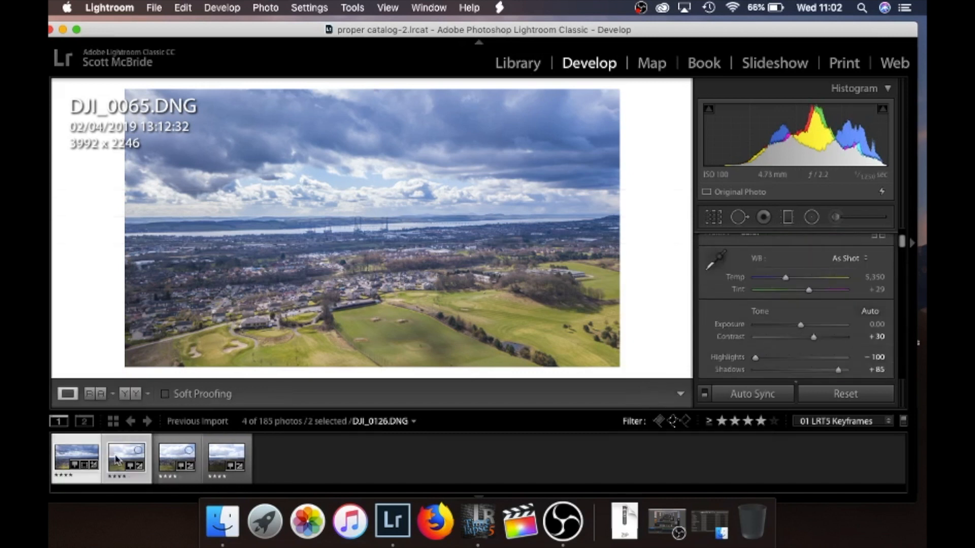
{"action": "left_click", "coordinate": [500, 8]}
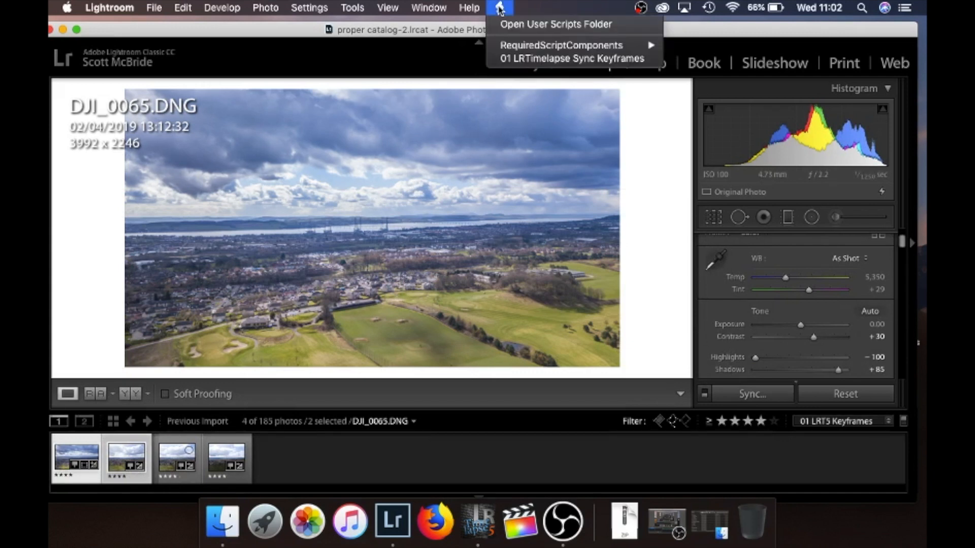
{"action": "left_click", "coordinate": [513, 60]}
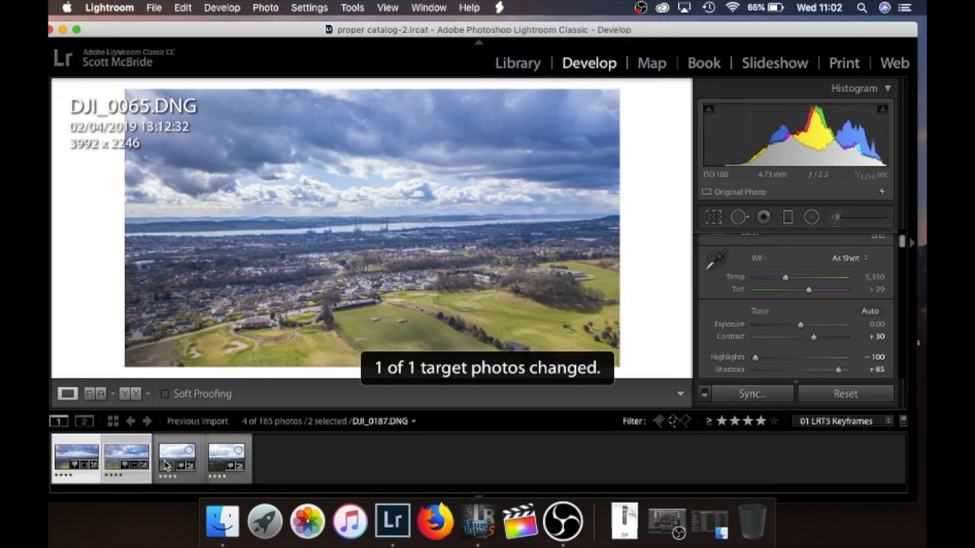
Run the LRTimelapse Sync Keyframes script to copy the second keyframe's settings to the third keyframe.
{"action": "left_click", "coordinate": [118, 460]}
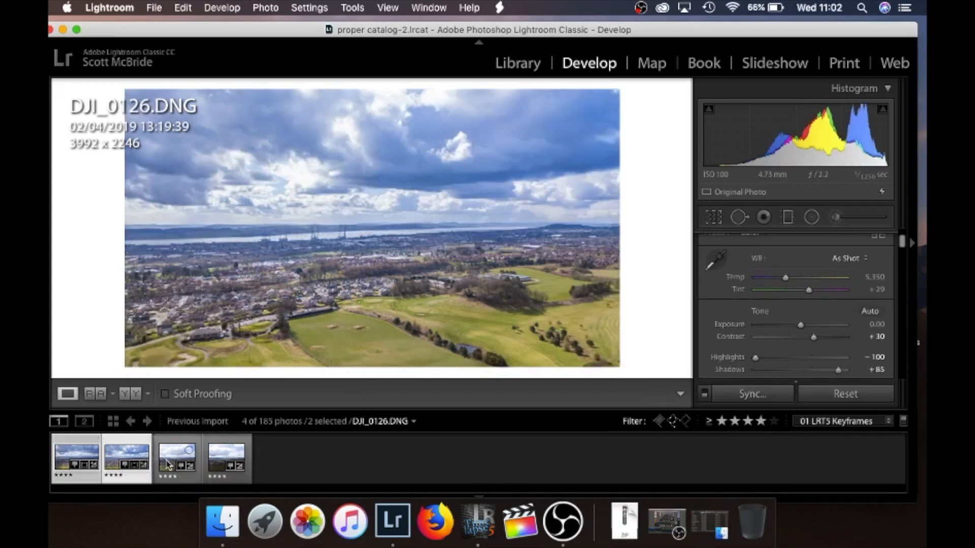
{"action": "left_click", "coordinate": [169, 464], "text": "shift"}
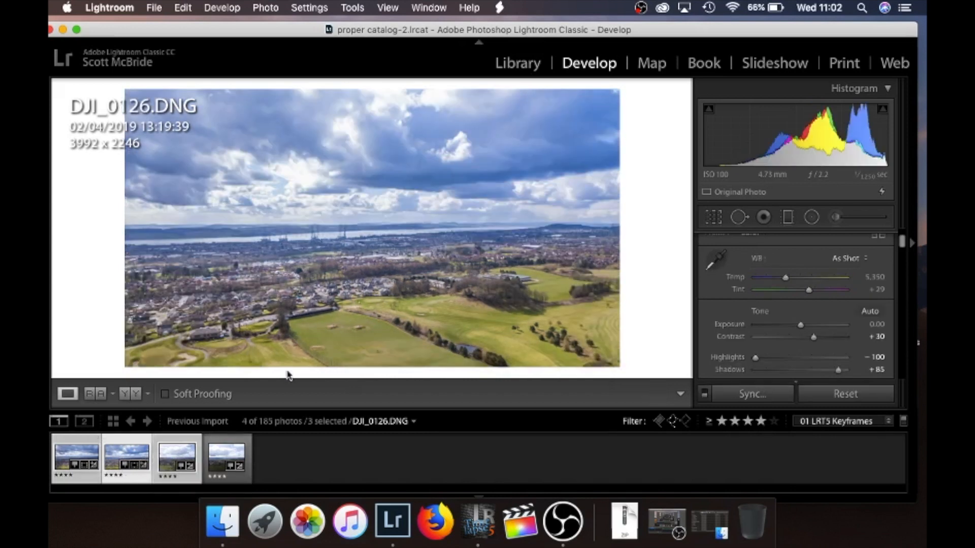
{"action": "left_click", "coordinate": [500, 8]}
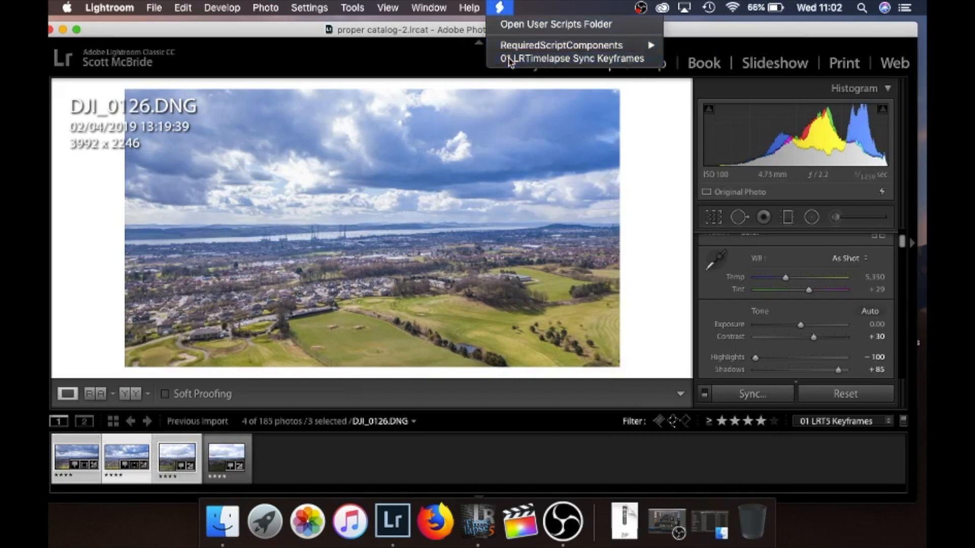
{"action": "left_click", "coordinate": [572, 59]}
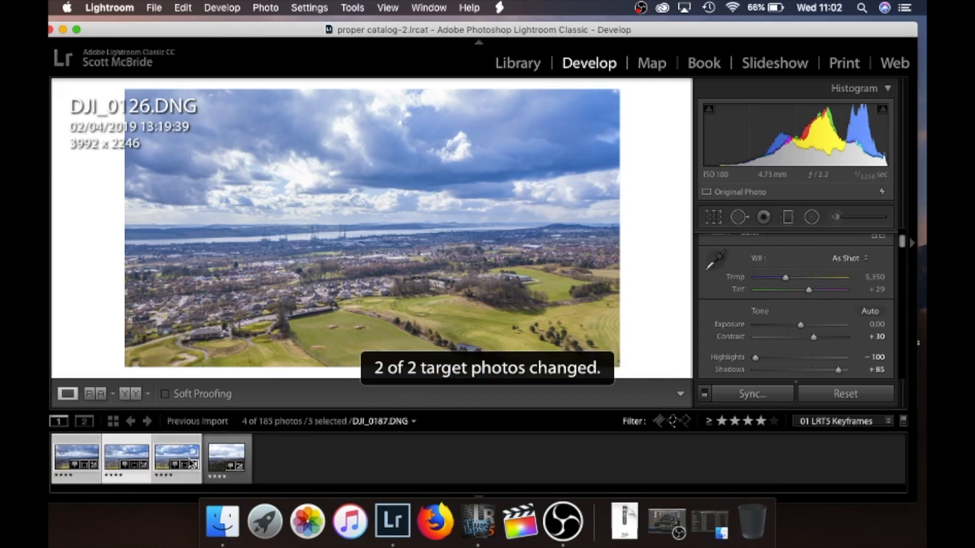
Select the third and fourth keyframes and sync the third's settings to the fourth with the LRTimelapse Sync Keyframes script.
{"action": "left_click", "coordinate": [237, 453]}
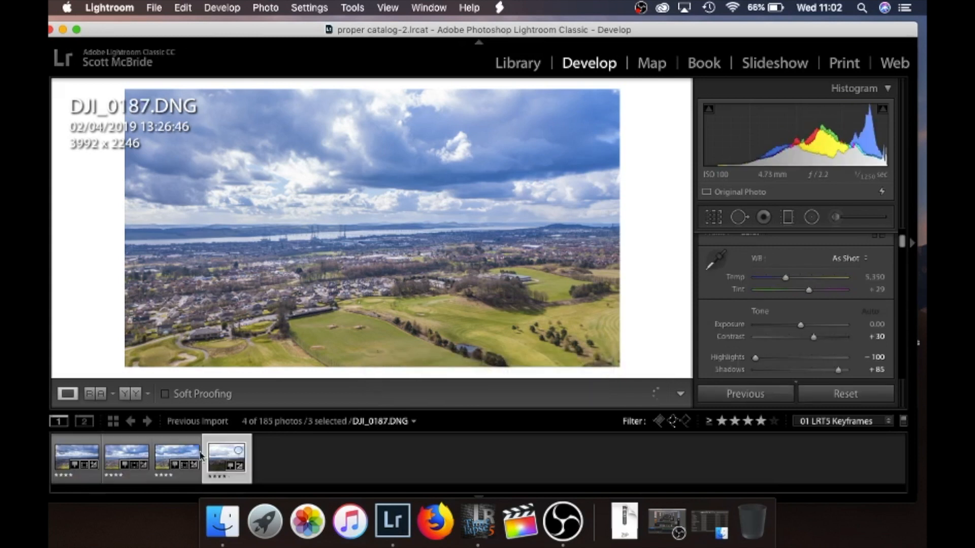
{"action": "left_click", "coordinate": [166, 462]}
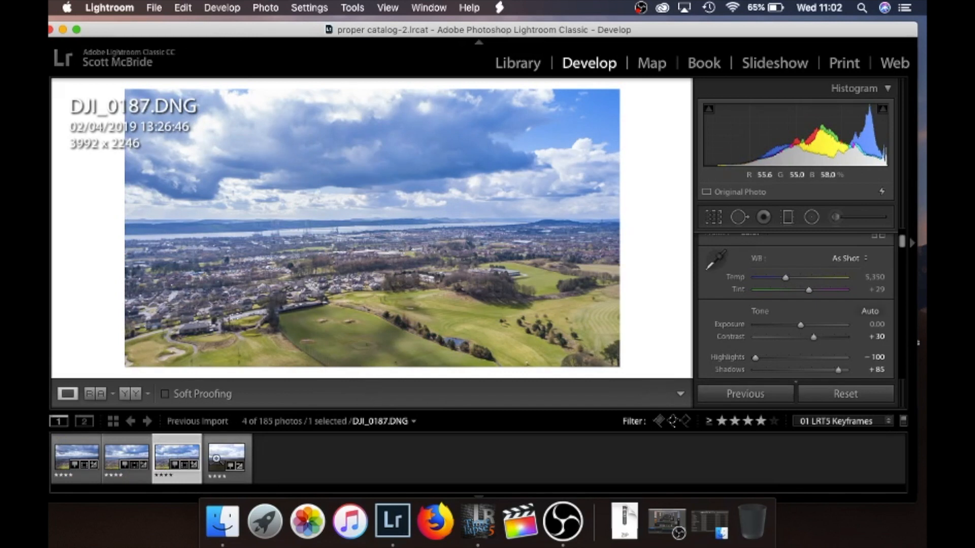
{"action": "left_click", "coordinate": [217, 460]}
{"action": "left_click", "coordinate": [171, 461]}
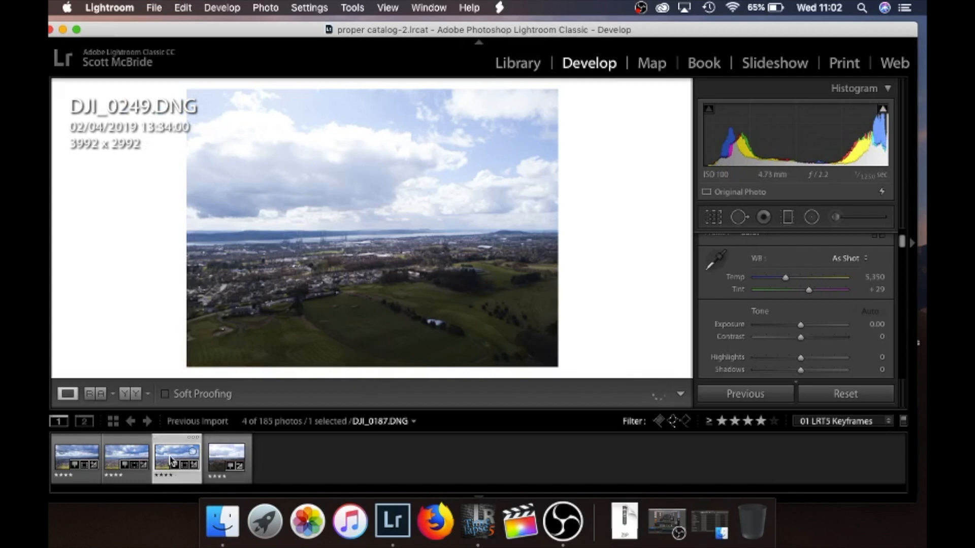
{"action": "left_click", "coordinate": [226, 457], "text": "super"}
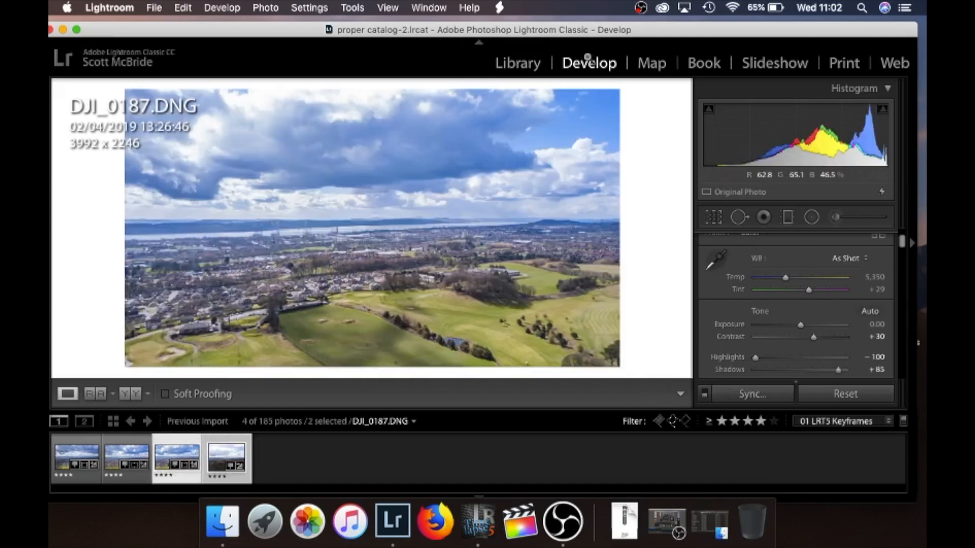
{"action": "left_click", "coordinate": [500, 7]}
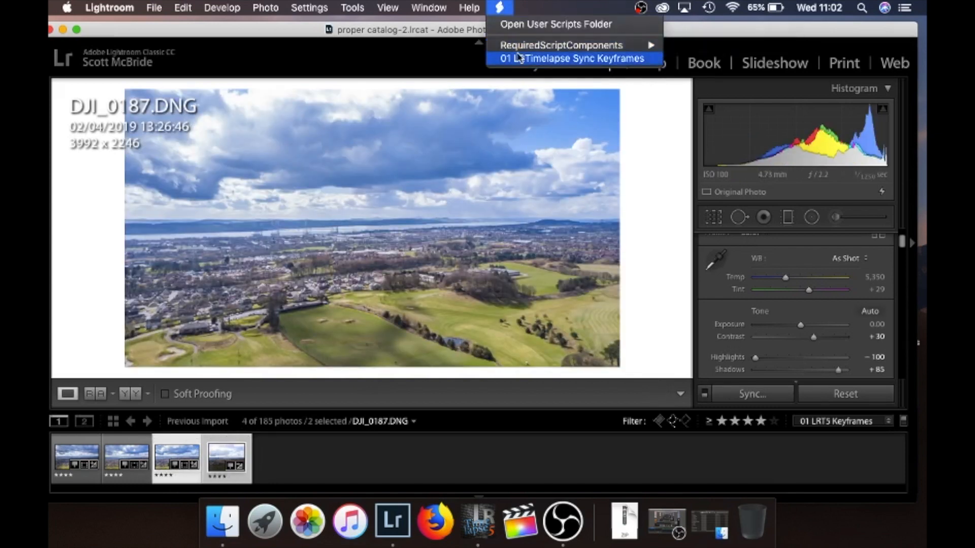
{"action": "left_click", "coordinate": [518, 59]}
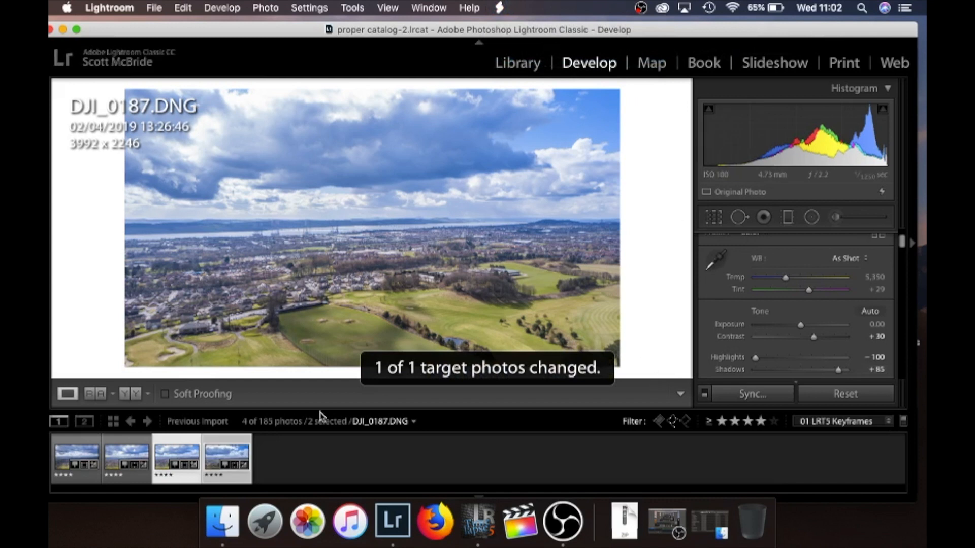
Go through the four keyframes in sequence and compare their exposure and look.
{"action": "left_click", "coordinate": [283, 452]}
{"action": "left_click", "coordinate": [58, 460]}
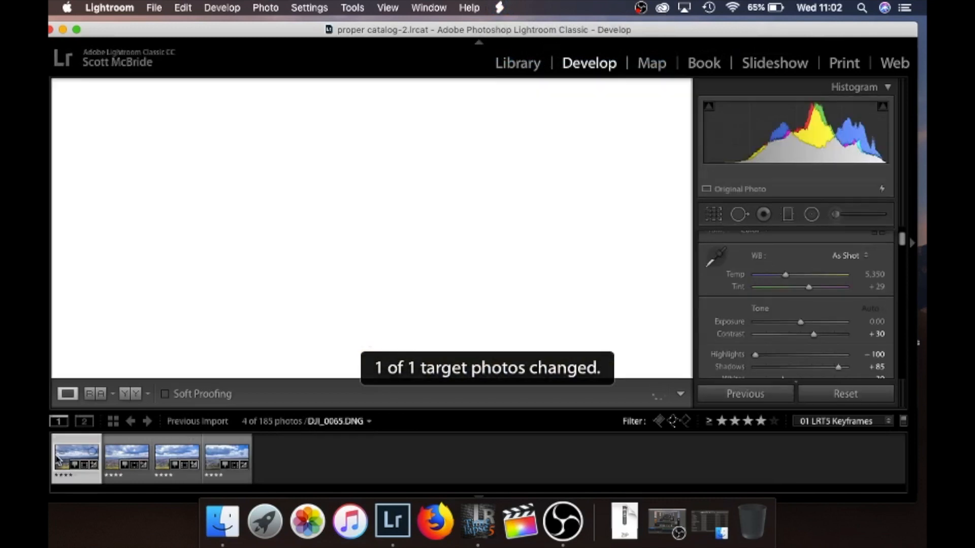
{"action": "key", "text": "Right"}
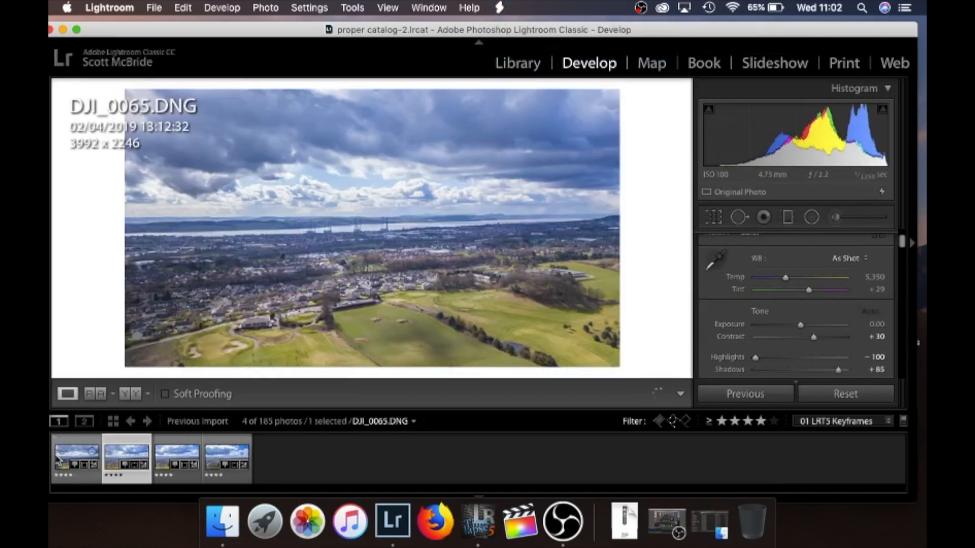
{"action": "key", "text": "Right"}
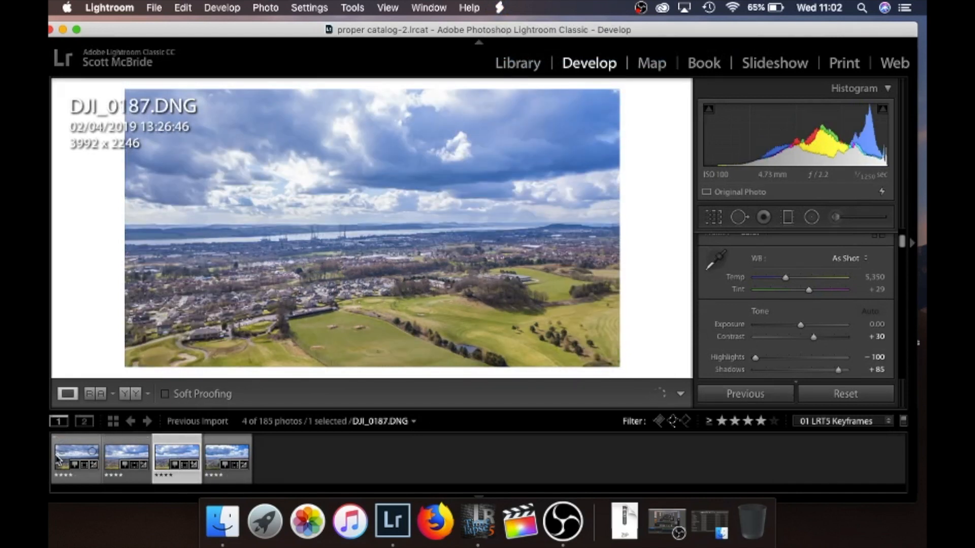
{"action": "key", "text": "Right"}
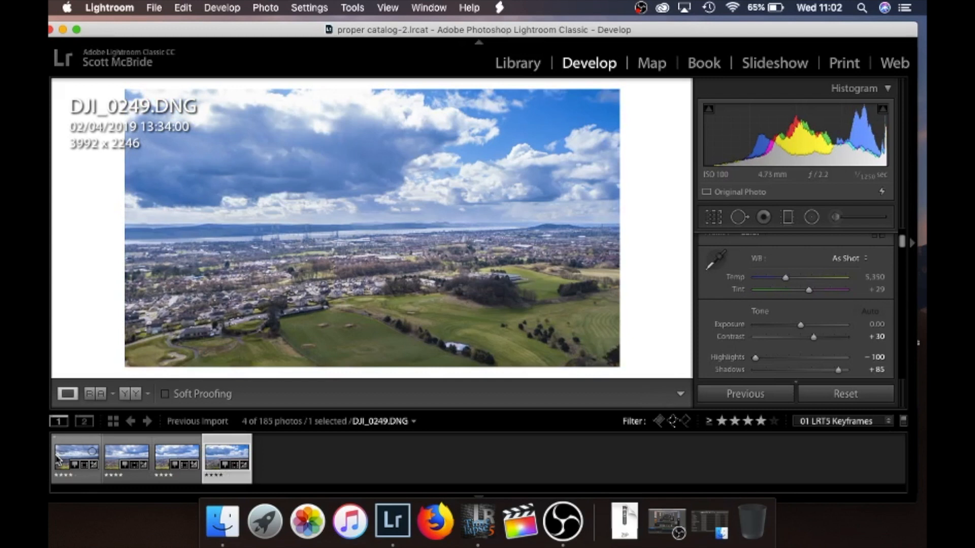
{"action": "key", "text": "Left"}
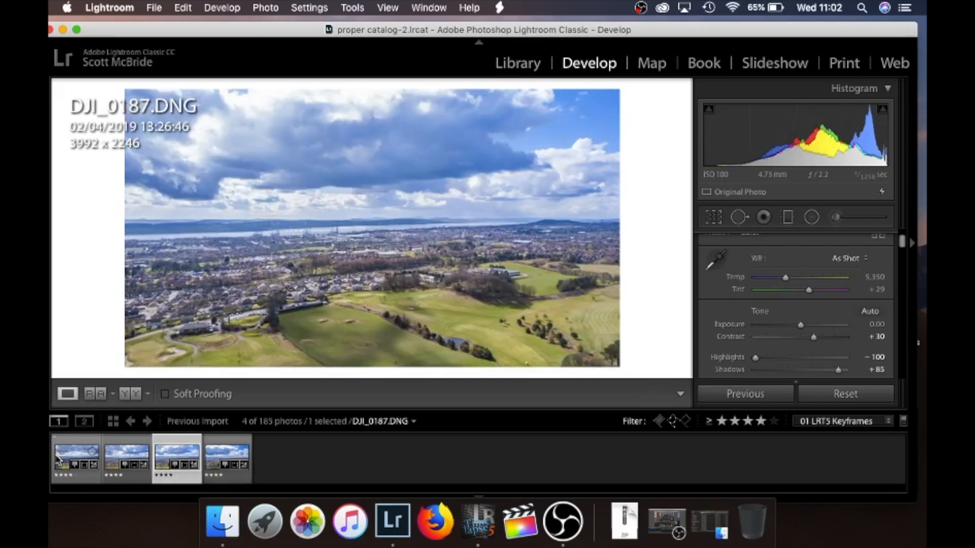
{"action": "key", "text": "Right"}
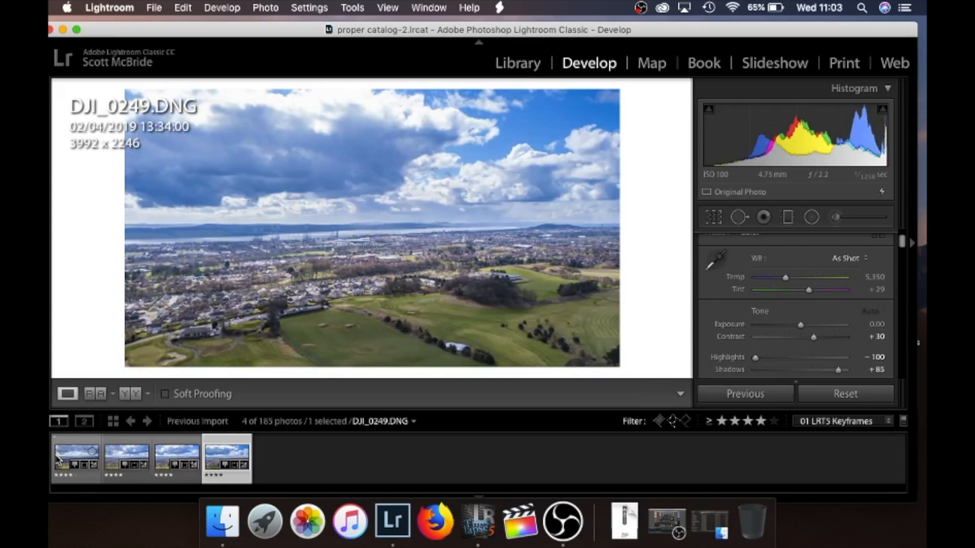
{"action": "left_click", "coordinate": [57, 459]}
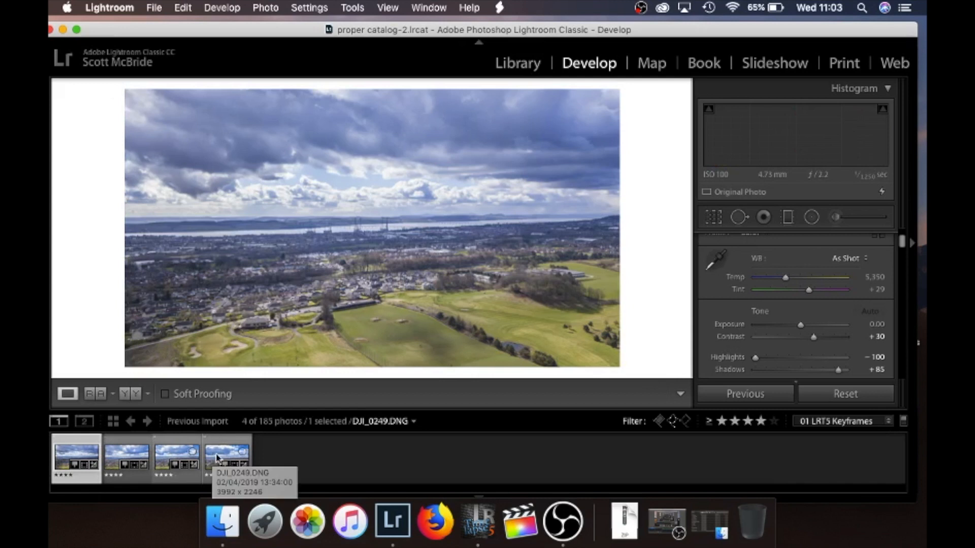
Raise the first keyframe's white balance temperature to 5,724.
{"action": "left_click", "coordinate": [213, 457]}
{"action": "left_click", "coordinate": [83, 464]}
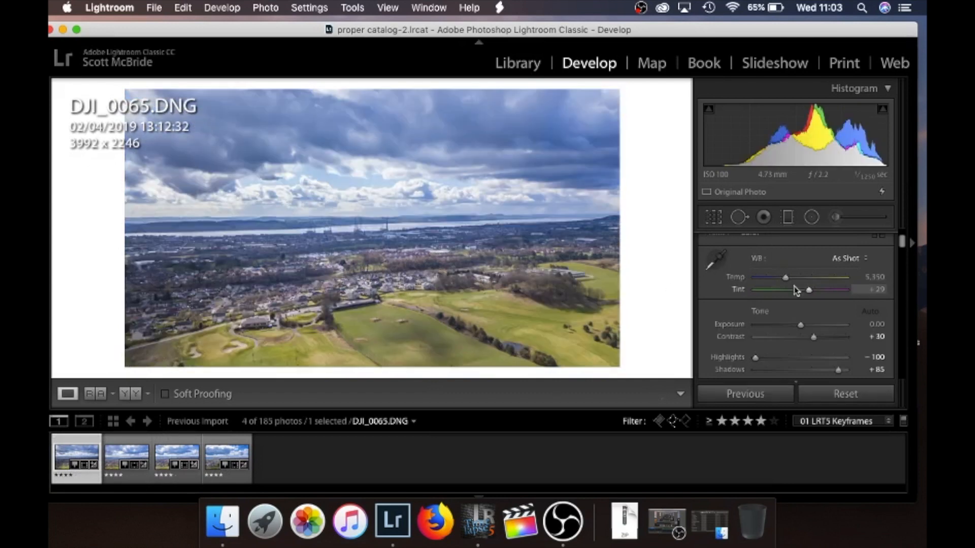
{"action": "left_click_drag", "start_coordinate": [787, 282], "coordinate": [791, 283]}
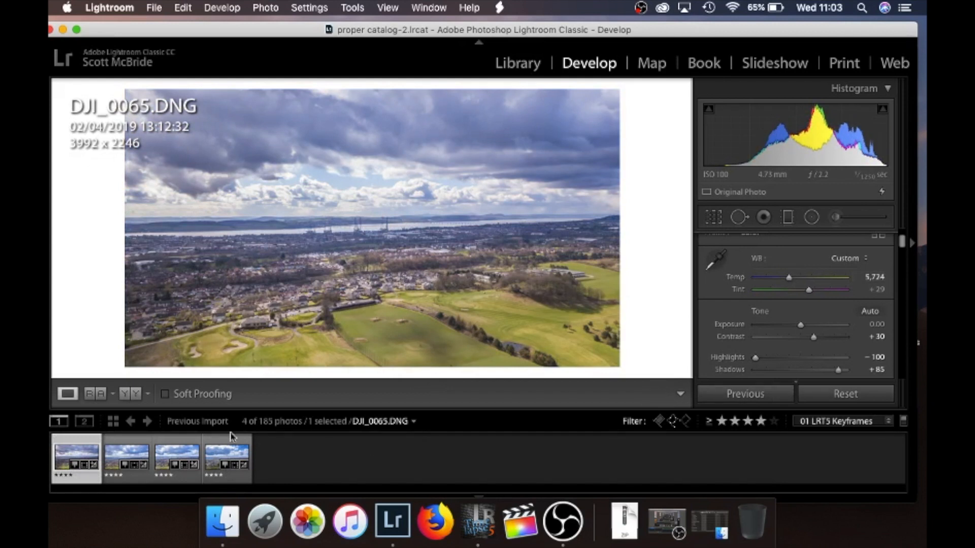
Carry the first keyframe's new settings through the second, third and fourth keyframes, pair by pair, with the LRTimelapse Sync Keyframes script.
{"action": "left_click", "coordinate": [109, 453], "text": "shift"}
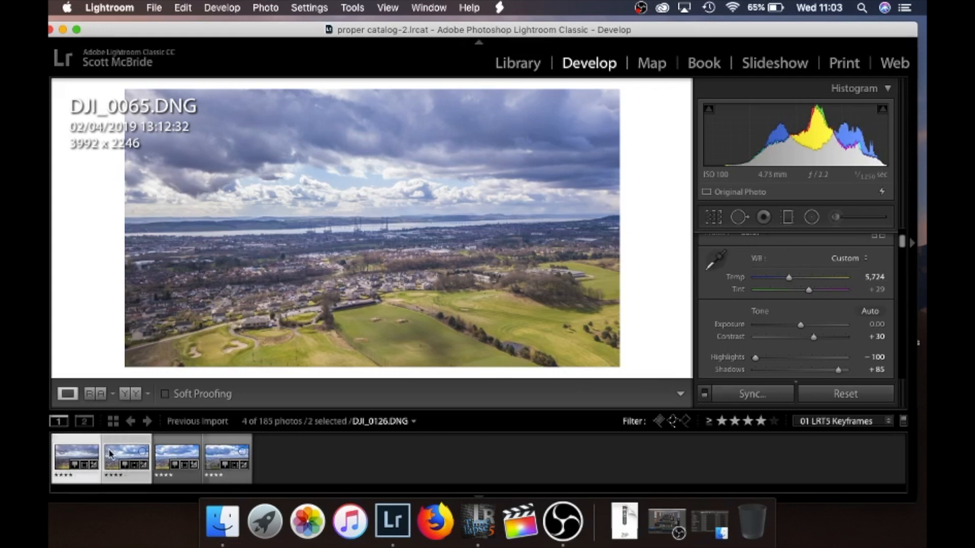
{"action": "left_click", "coordinate": [499, 7]}
{"action": "left_click", "coordinate": [572, 58]}
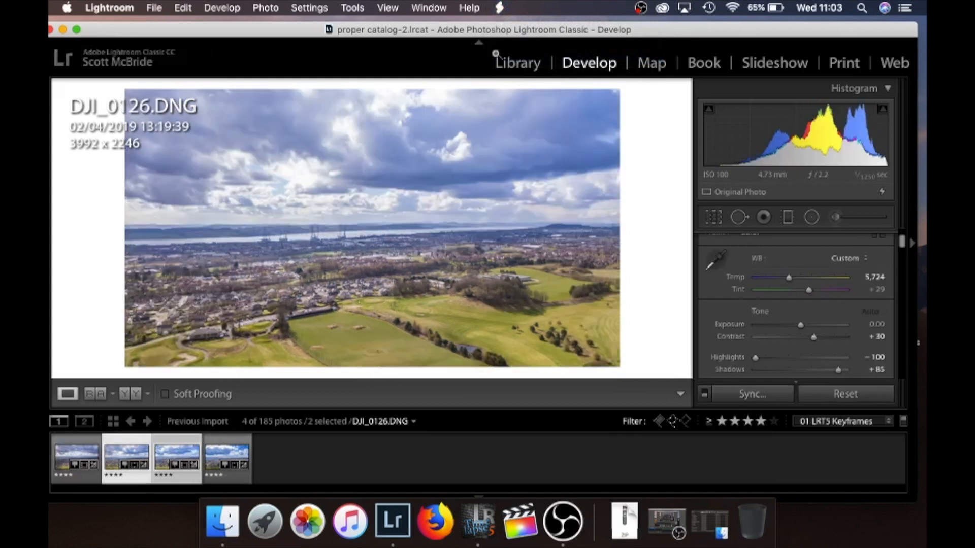
{"action": "left_click", "coordinate": [501, 8]}
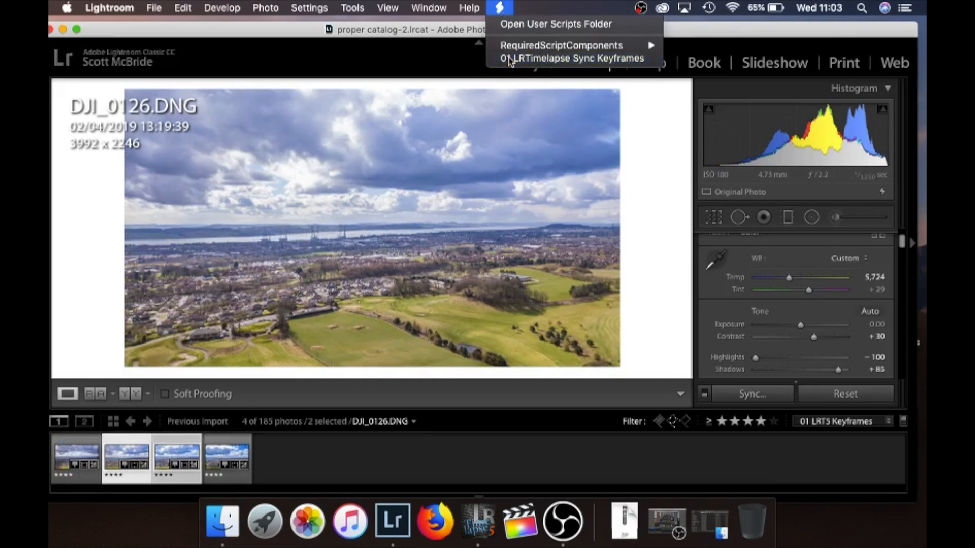
{"action": "left_click", "coordinate": [573, 60]}
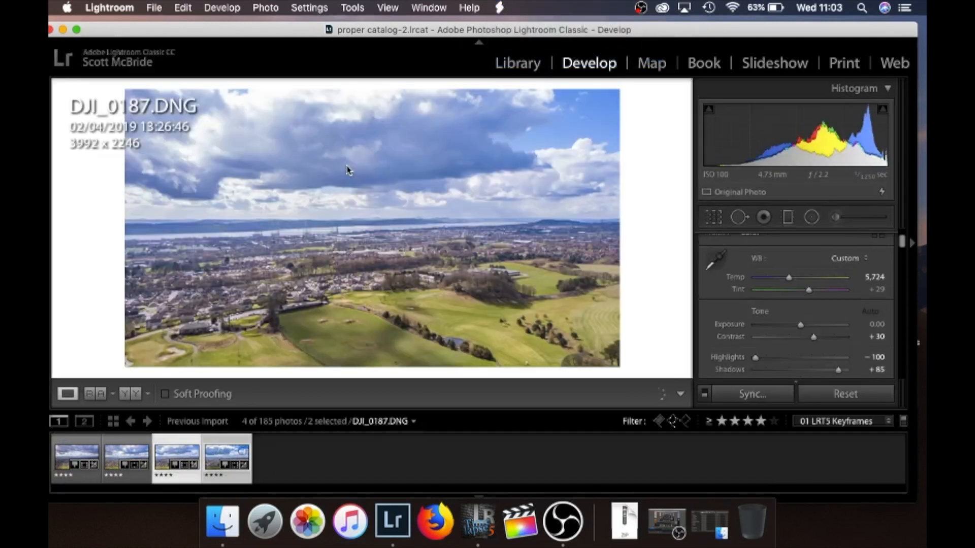
{"action": "left_click", "coordinate": [500, 7]}
{"action": "left_click", "coordinate": [518, 60]}
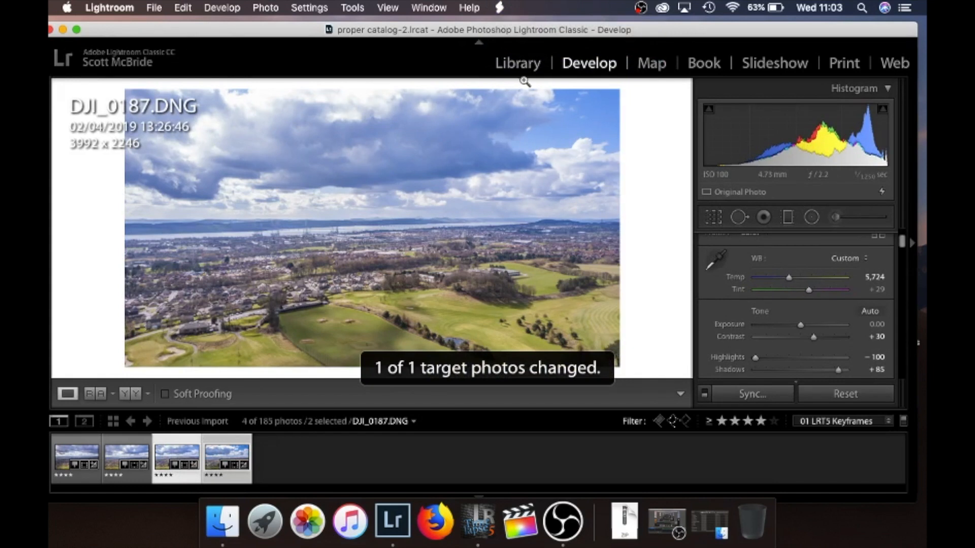
Save the metadata of all four keyframes to their files from the Library module.
{"action": "left_click", "coordinate": [520, 65]}
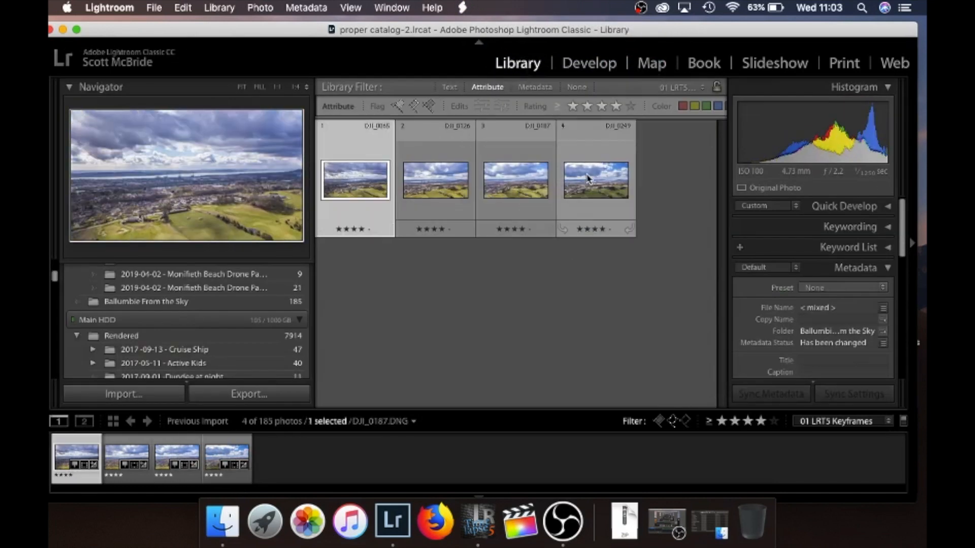
{"action": "key", "text": "super+a"}
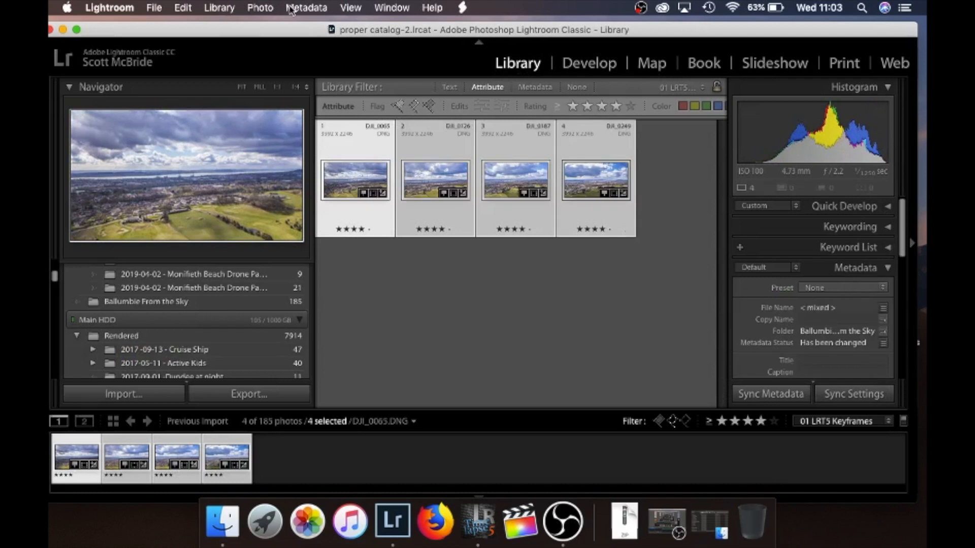
{"action": "left_click", "coordinate": [291, 9]}
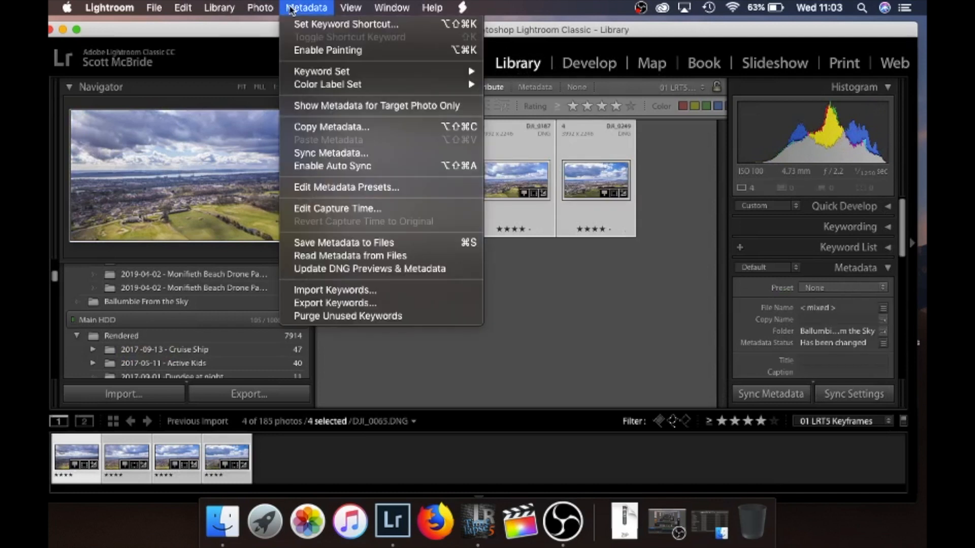
{"action": "left_click", "coordinate": [370, 244]}
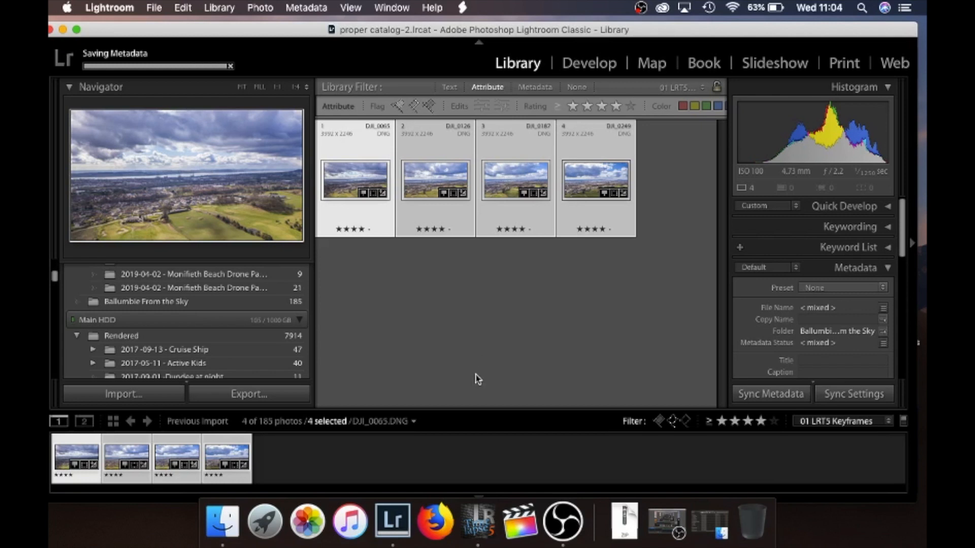
Switch to LRTimelapse and reload the sequence's XMP metadata.
{"action": "left_click", "coordinate": [477, 518]}
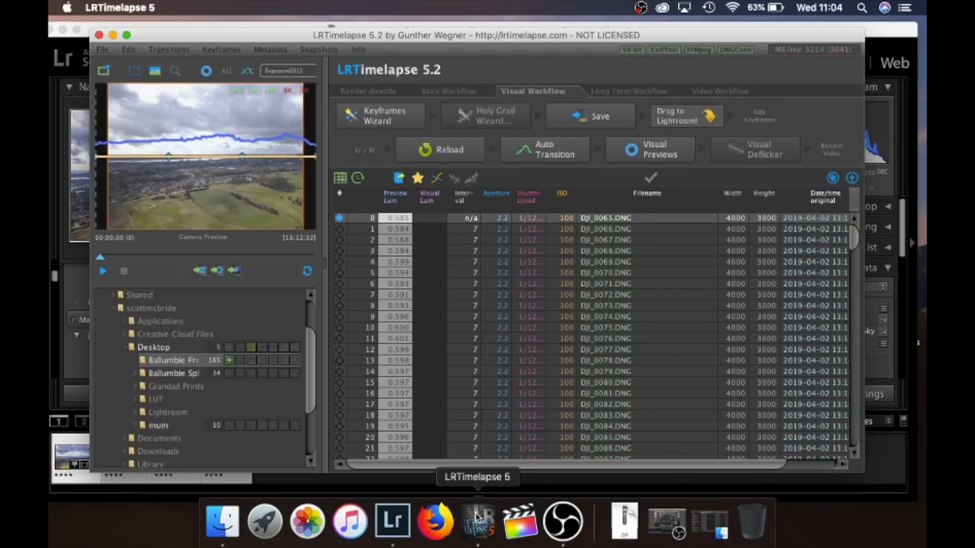
{"action": "left_click", "coordinate": [438, 152]}
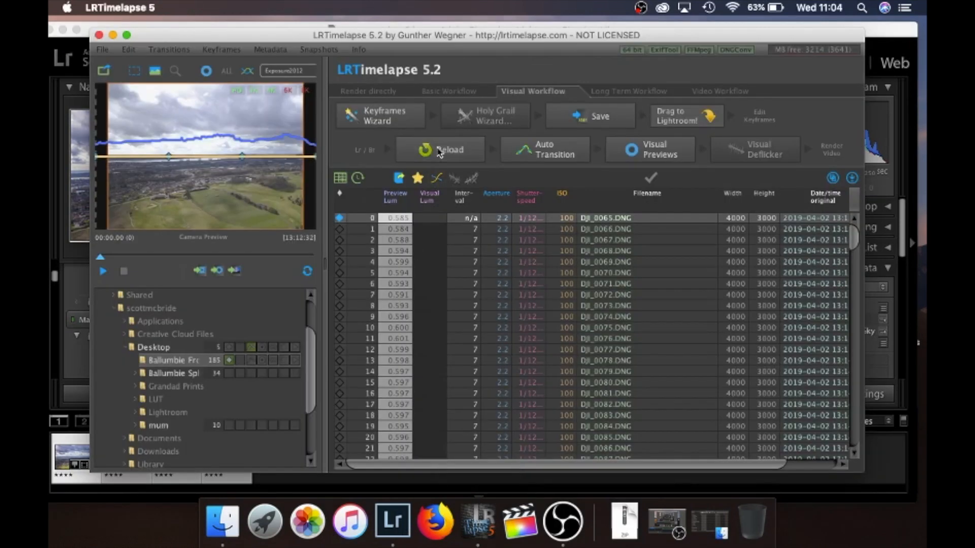
{"action": "left_click", "coordinate": [439, 151]}
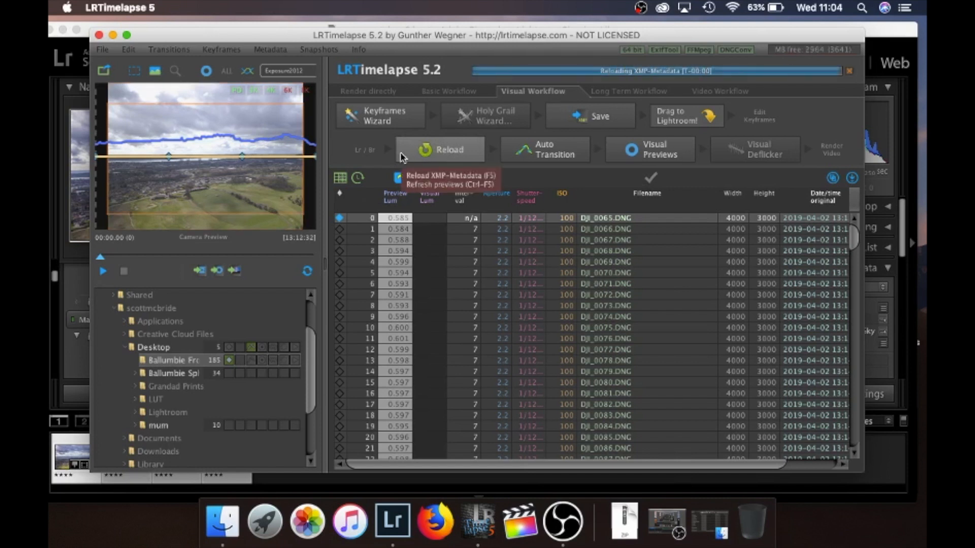
Create the keyframe-based Auto Transition and generate the sequence's visual previews for playback.
{"action": "left_click", "coordinate": [539, 160]}
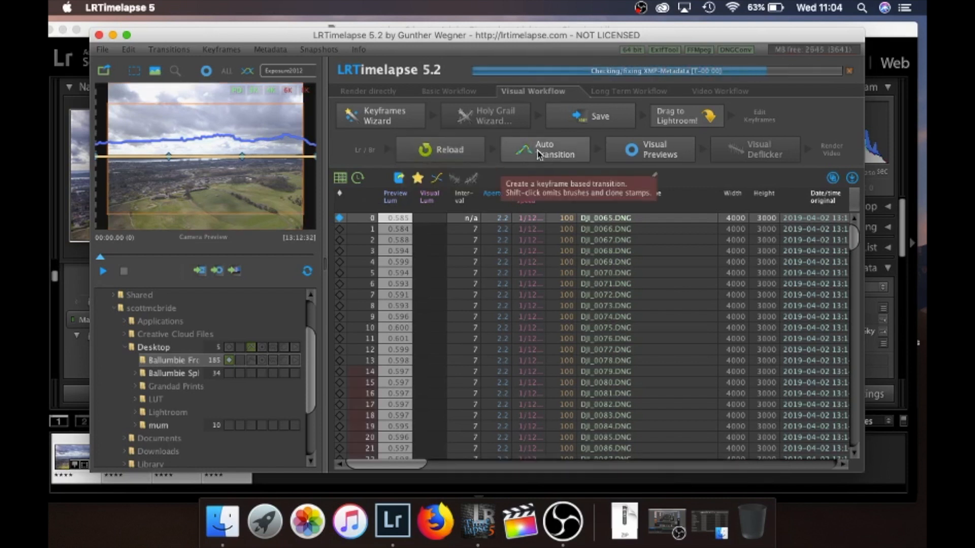
{"action": "left_click", "coordinate": [547, 155]}
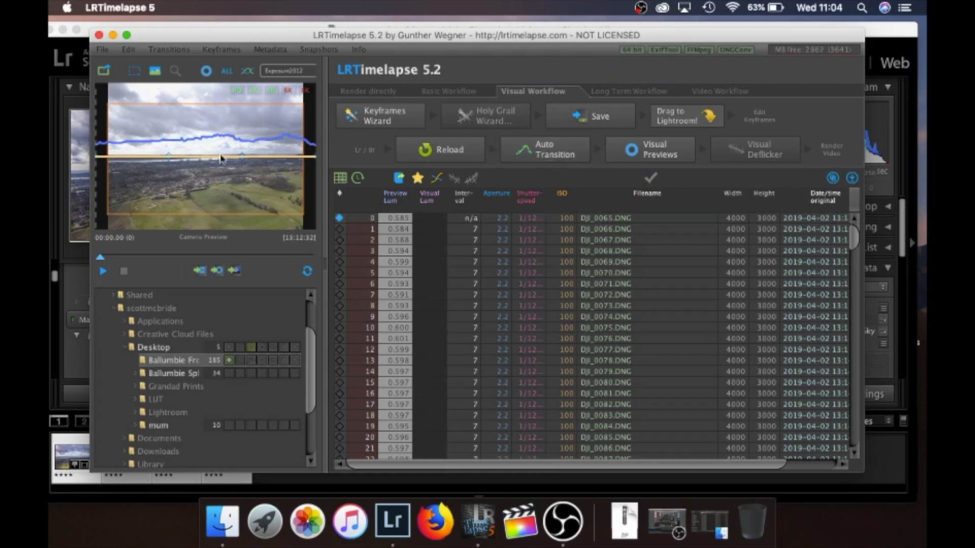
{"action": "left_click", "coordinate": [640, 156]}
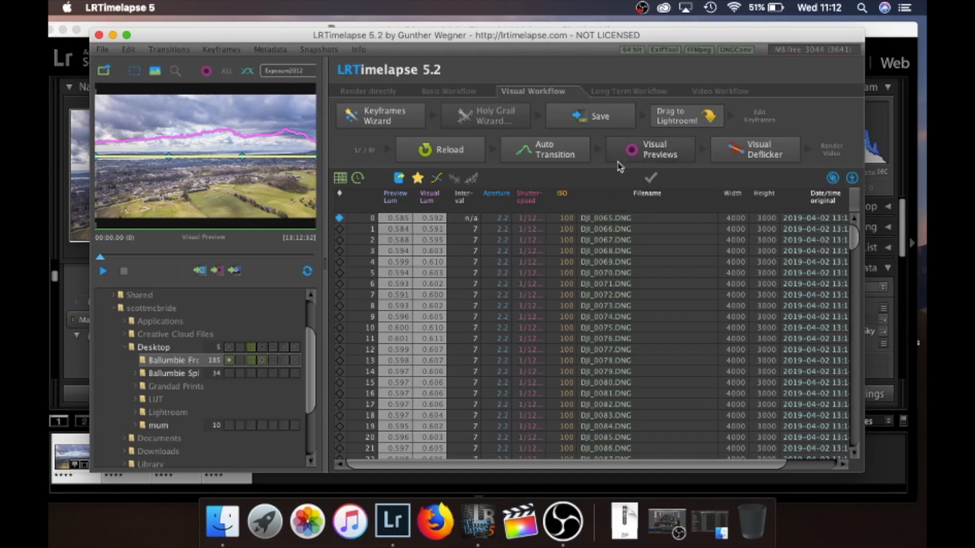
{"action": "left_click", "coordinate": [102, 271]}
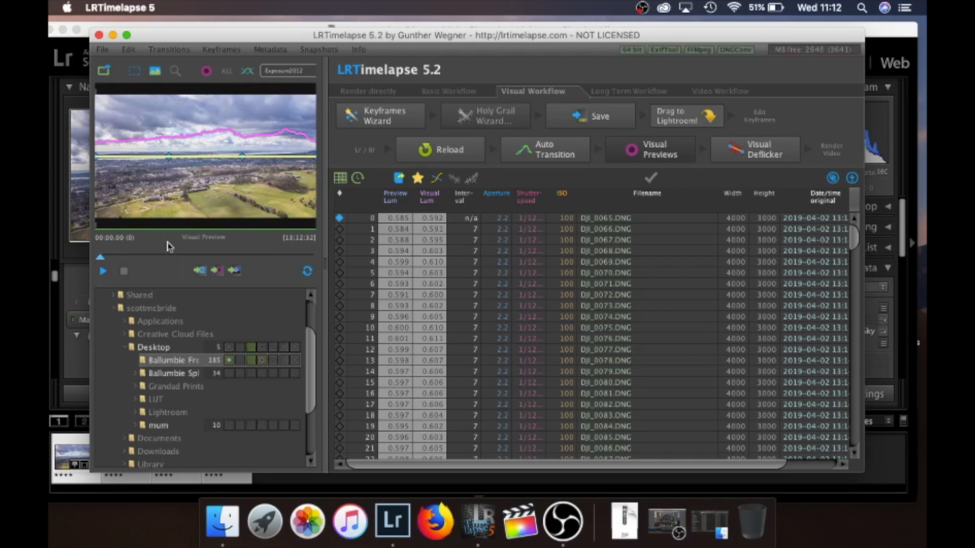
Apply the Visual Deflicker to the sequence with smoothing at 10, Default accuracy and Multi Pass Deflicker enabled.
{"action": "left_click", "coordinate": [755, 155]}
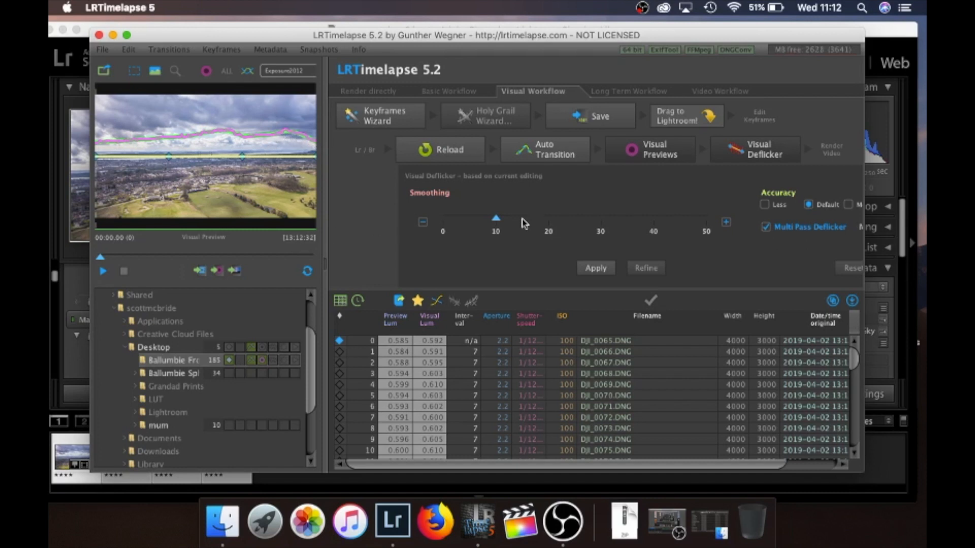
{"action": "mouse_move", "coordinate": [498, 222]}
{"action": "left_mouse_down"}
{"action": "mouse_move", "coordinate": [629, 235]}
{"action": "mouse_move", "coordinate": [442, 233]}
{"action": "mouse_move", "coordinate": [497, 229]}
{"action": "left_mouse_up"}
{"action": "left_click", "coordinate": [597, 269]}
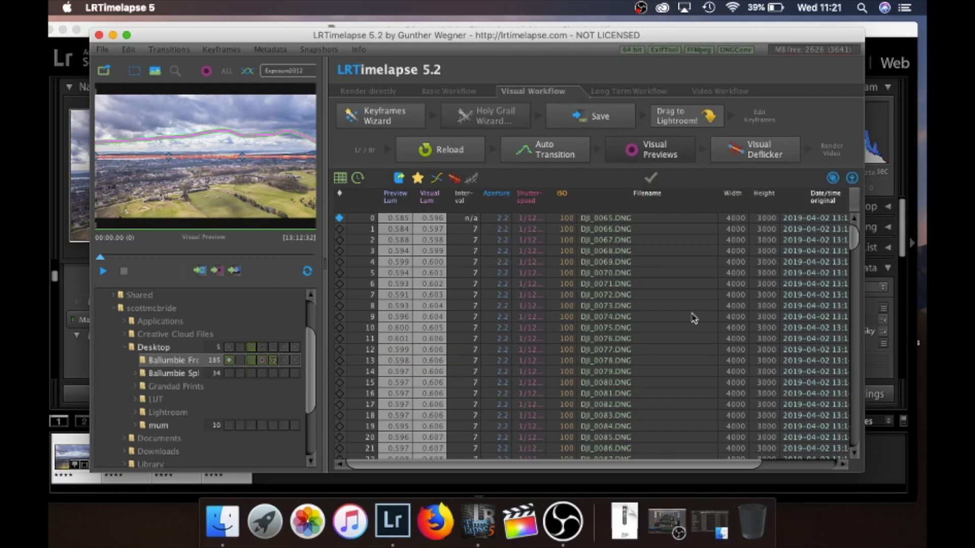
Switch to Lightroom, show the images with the 00 LRT5 Full Sequence filter, and read metadata from files for all of them.
{"action": "left_click", "coordinate": [392, 520]}
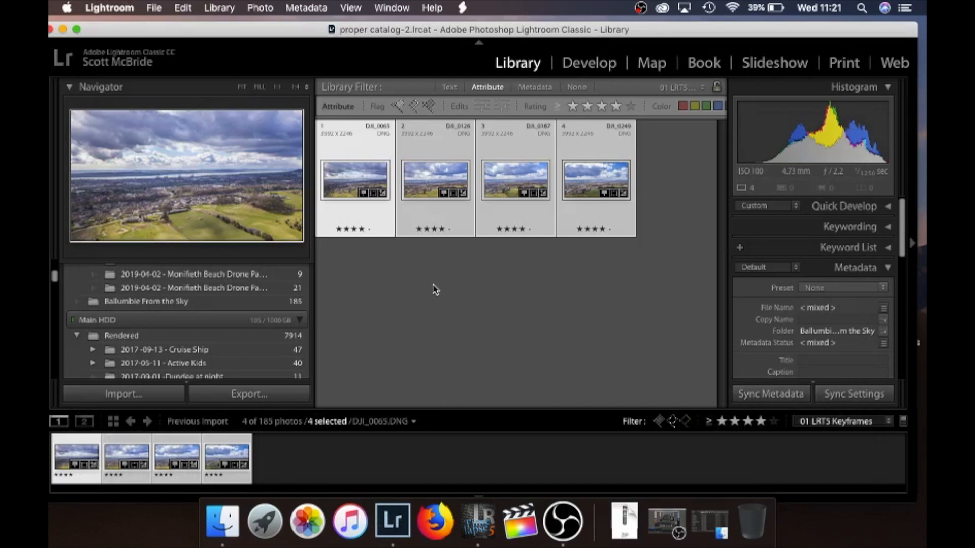
{"action": "left_click", "coordinate": [838, 426]}
{"action": "left_click", "coordinate": [828, 406]}
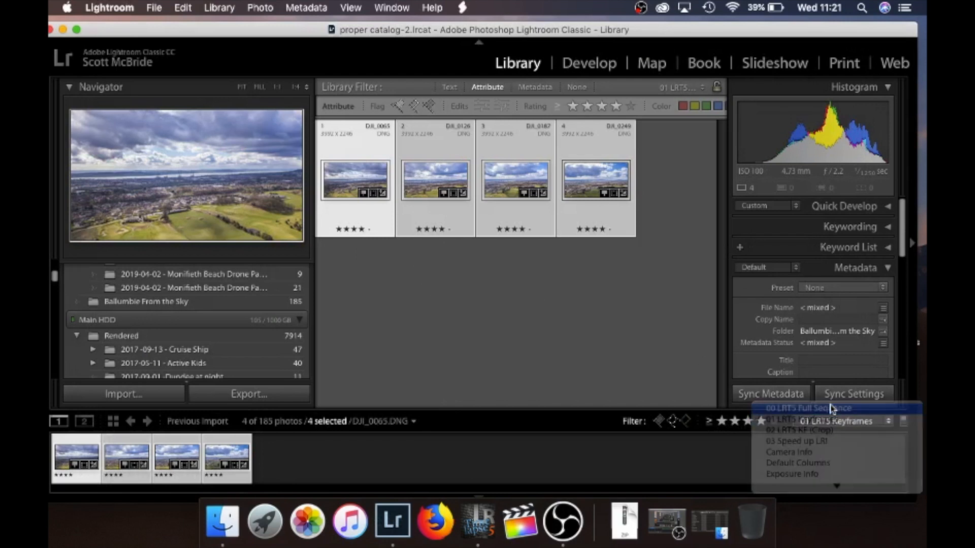
{"action": "scroll", "coordinate": [609, 336], "scroll_direction": "down", "scroll_amount": 20}
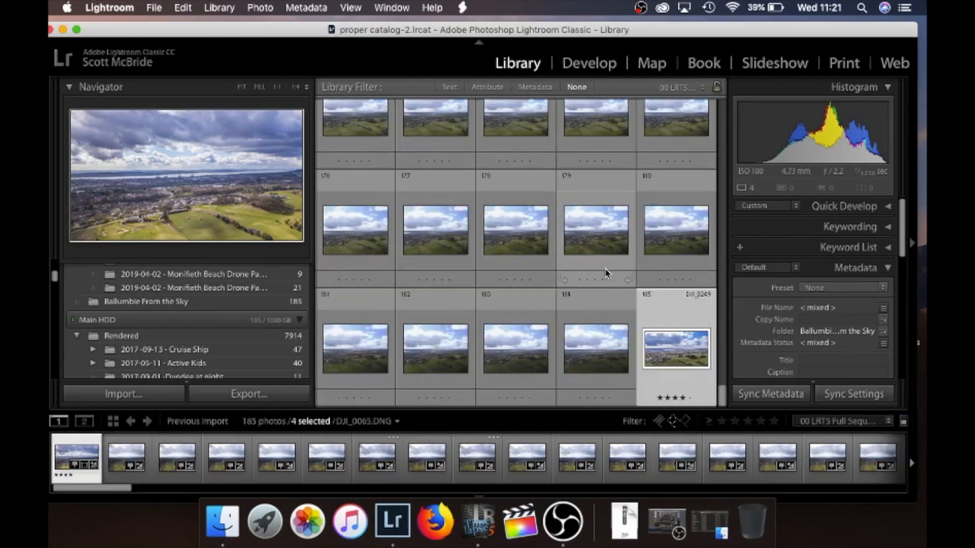
{"action": "key", "text": "super+a"}
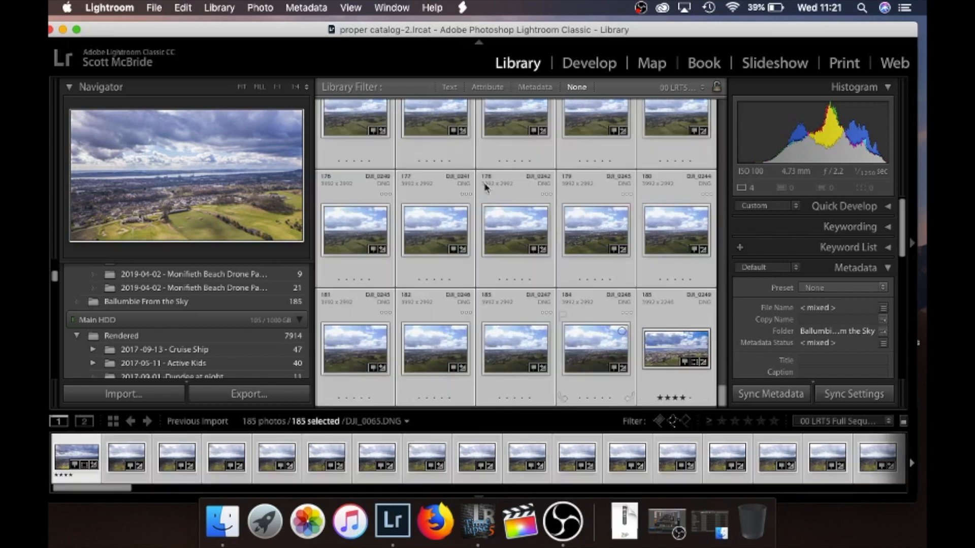
{"action": "left_click", "coordinate": [305, 8]}
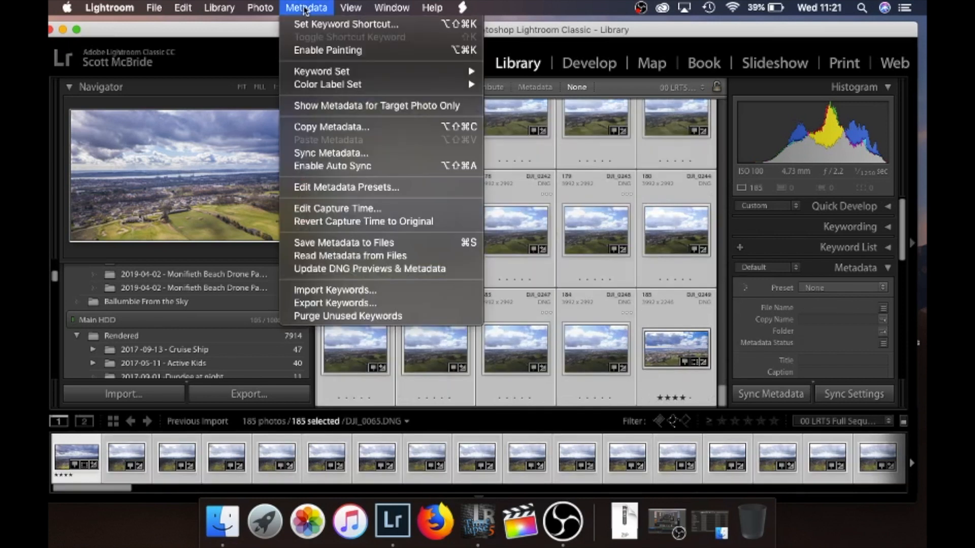
{"action": "left_click", "coordinate": [345, 256]}
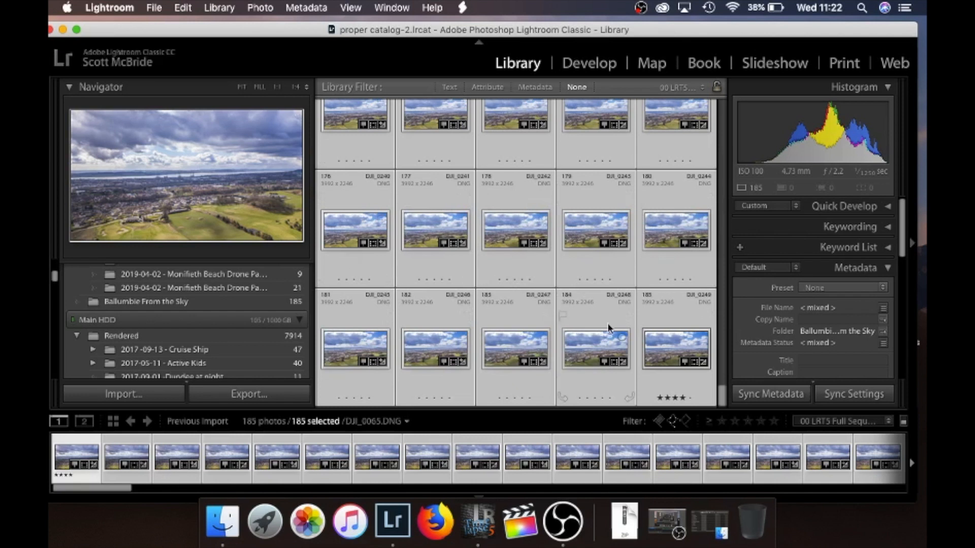
Export the whole Ballumbie From the Sky folder with Export Time Lapse (LRTimelapse) to the Desktop as 8-bit JPG at Original resolution.
{"action": "scroll", "coordinate": [608, 327], "scroll_direction": "up", "scroll_amount": 20}
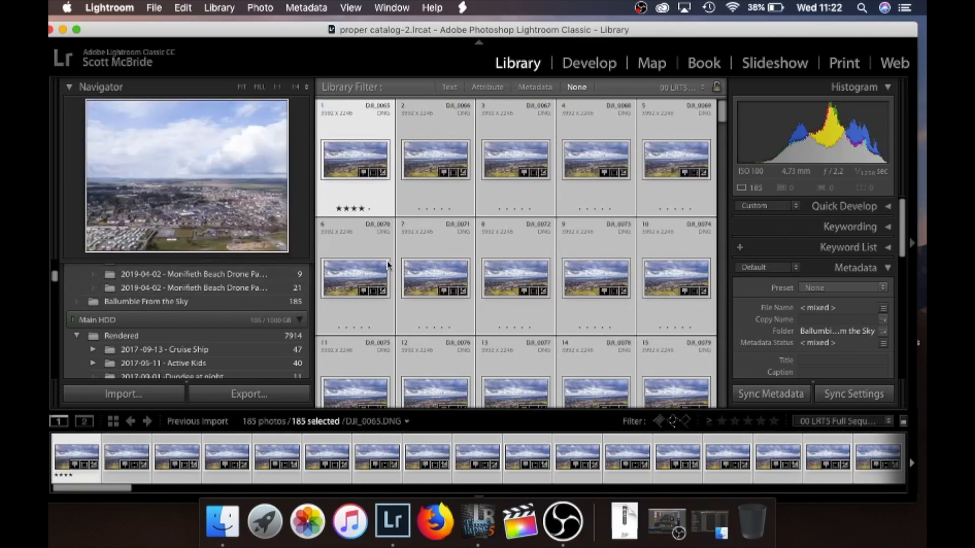
{"action": "left_click", "coordinate": [161, 303]}
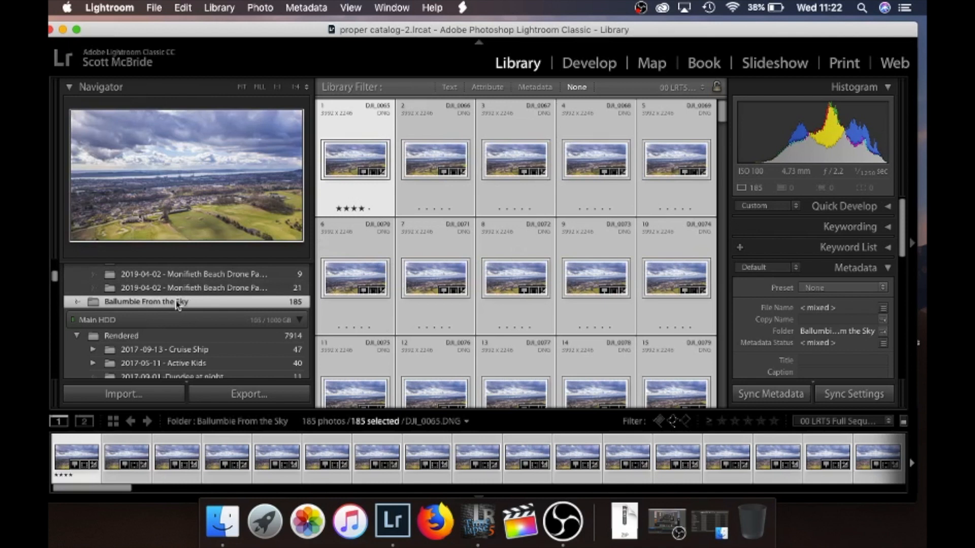
{"action": "scroll", "coordinate": [501, 209], "scroll_direction": "down", "scroll_amount": 3}
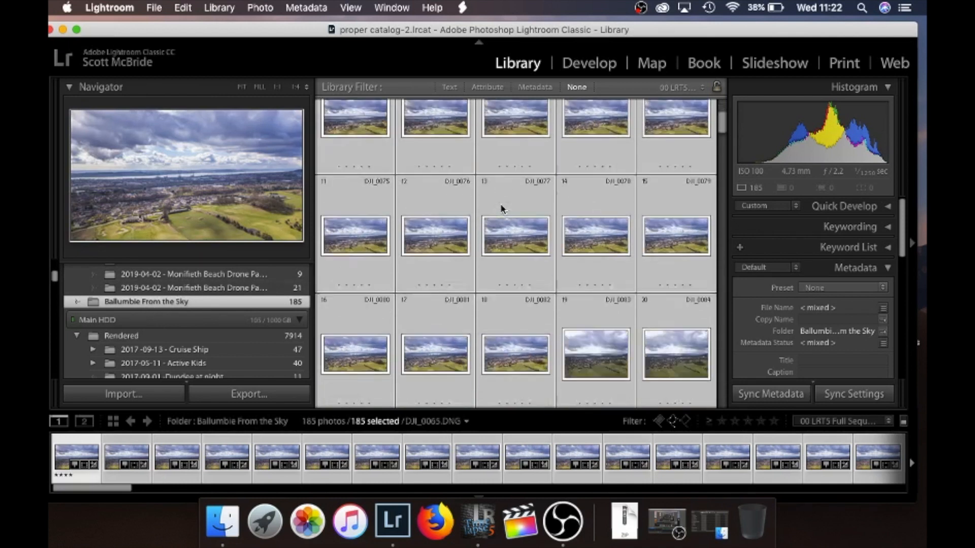
{"action": "scroll", "coordinate": [501, 209], "scroll_direction": "down", "scroll_amount": 3}
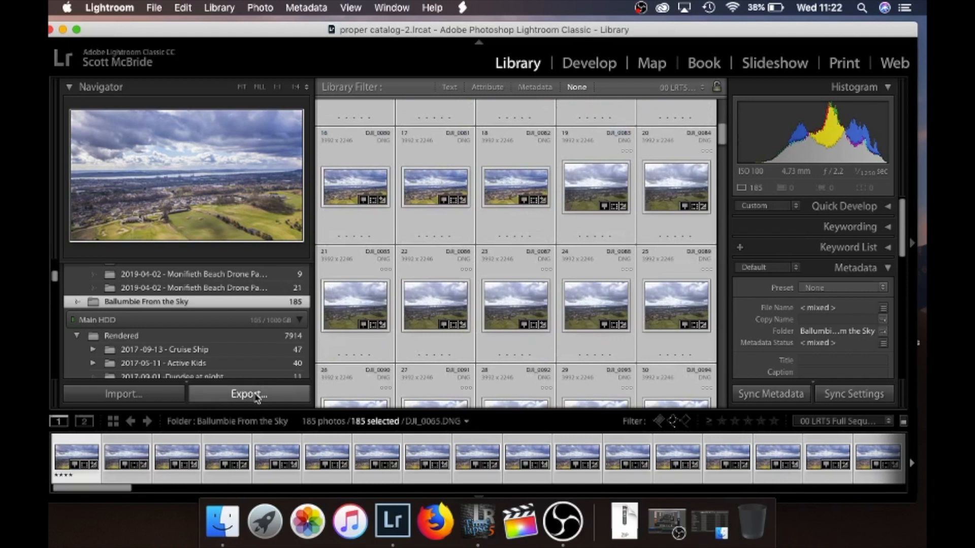
{"action": "left_click", "coordinate": [257, 397]}
{"action": "left_click", "coordinate": [574, 61]}
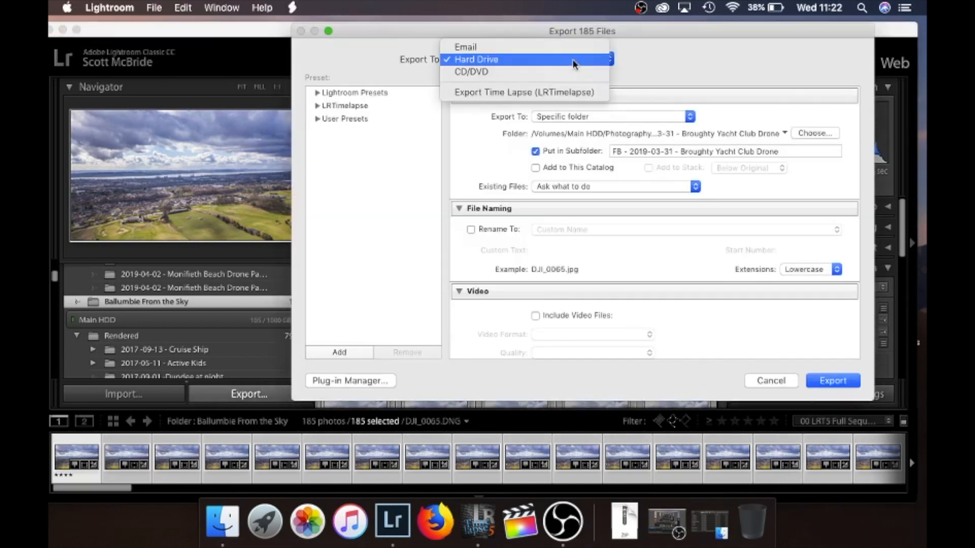
{"action": "left_click", "coordinate": [528, 97]}
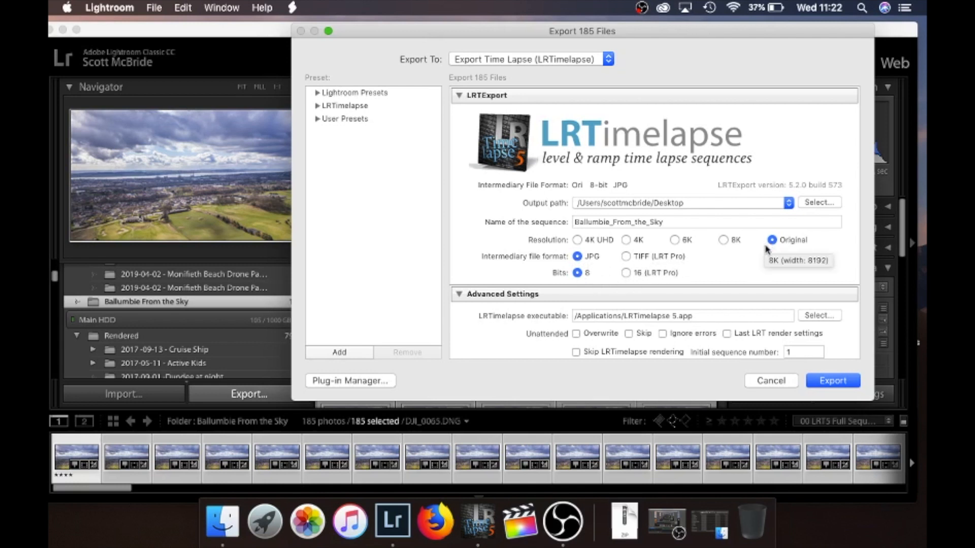
{"action": "left_click", "coordinate": [830, 384]}
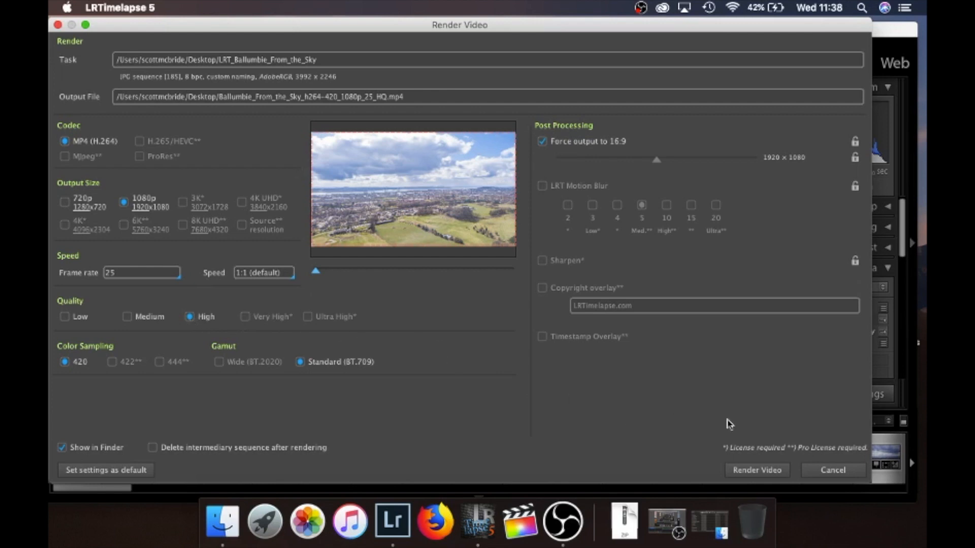
Render the video as MP4 (H.264) at 1080p, 25 fps and High quality, and put away the Finder and LRTimelapse windows.
{"action": "left_click", "coordinate": [757, 470]}
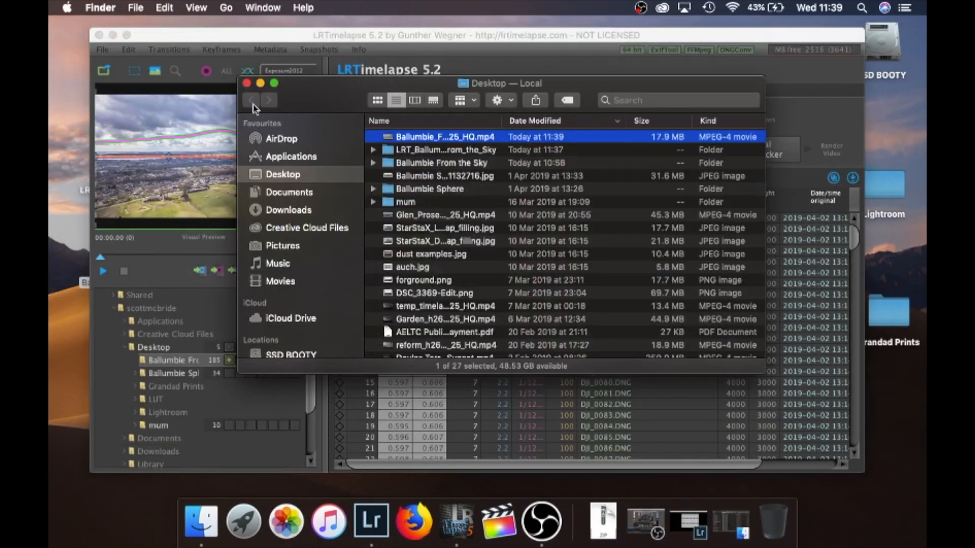
{"action": "left_click", "coordinate": [247, 83]}
{"action": "left_click", "coordinate": [113, 35]}
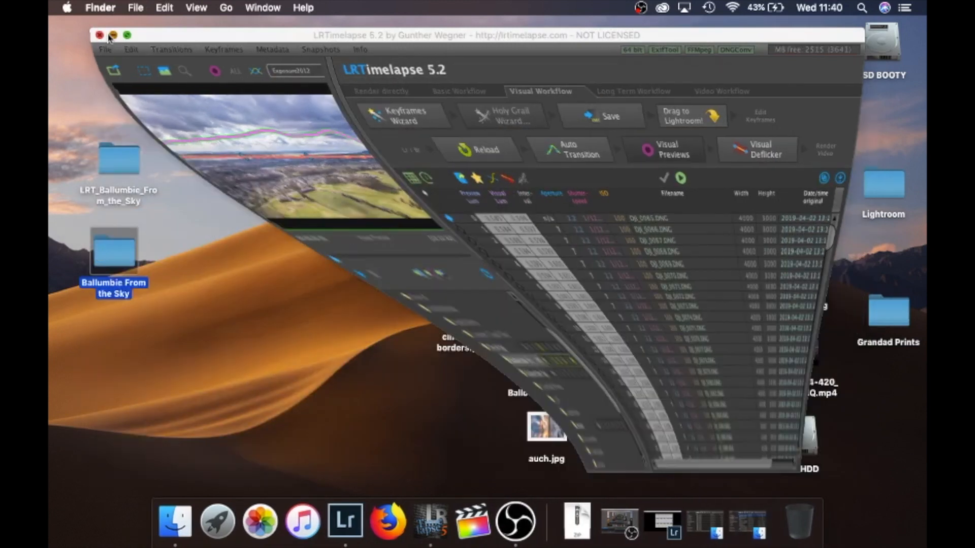
Move the rendered Ballumbie_From_the_Sky MP4 on the desktop beside the folders, play it in QuickTime Player and close it.
{"action": "left_click_drag", "start_coordinate": [630, 350], "coordinate": [325, 213]}
{"action": "double_click", "coordinate": [325, 214]}
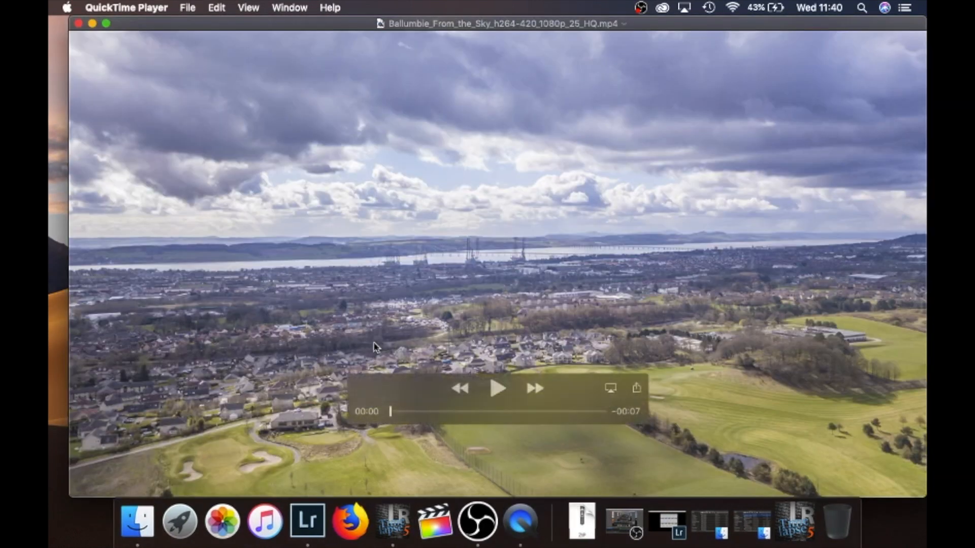
{"action": "key", "text": "space"}
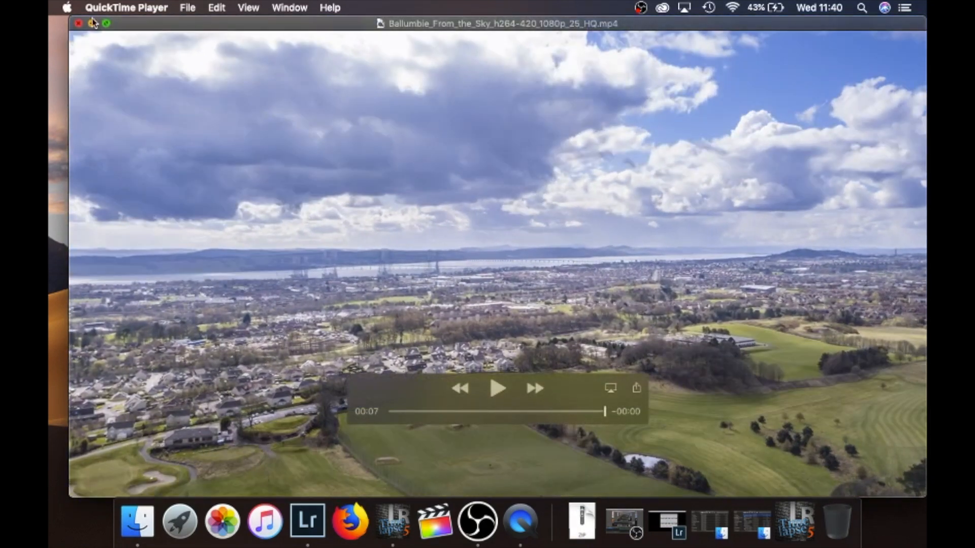
{"action": "left_click", "coordinate": [77, 24]}
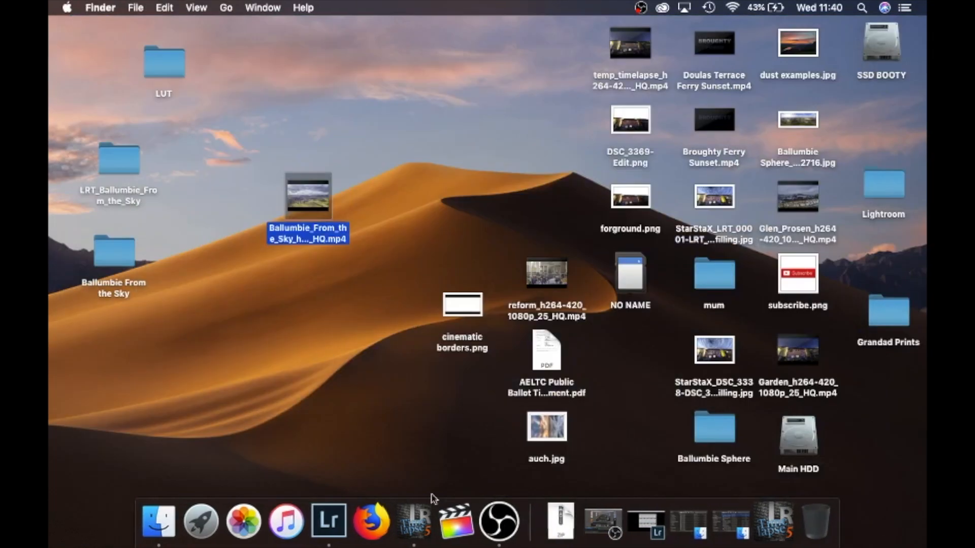
Switch to Final Cut Pro and create an event named ballumbie in the Drone Life library with a new 1080p HD, 25p project.
{"action": "left_click", "coordinate": [457, 519]}
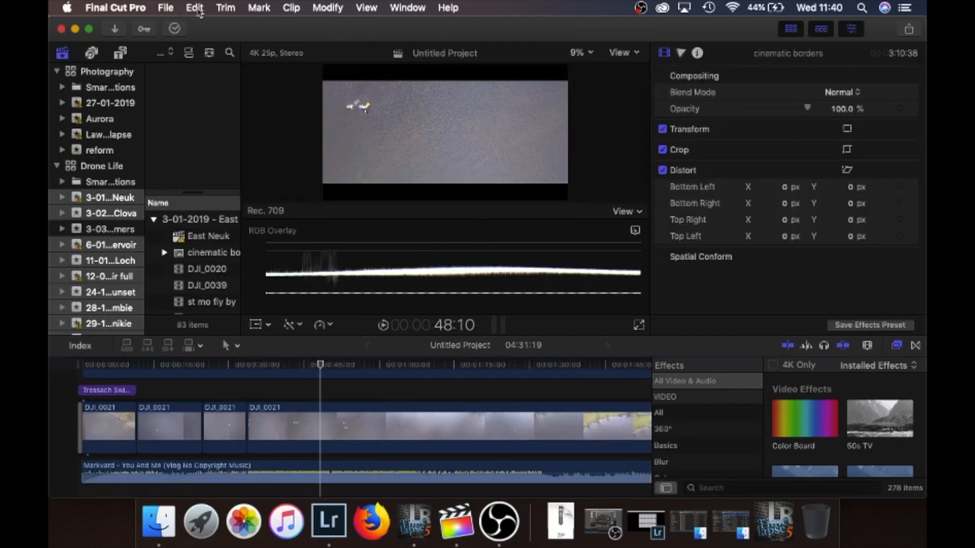
{"action": "left_click", "coordinate": [167, 8]}
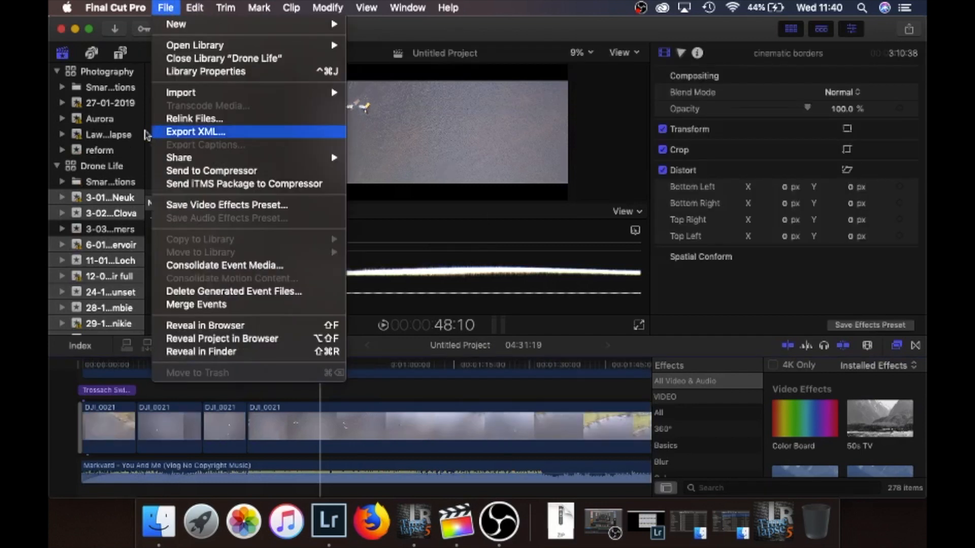
{"action": "left_click", "coordinate": [147, 135]}
{"action": "left_click", "coordinate": [102, 168]}
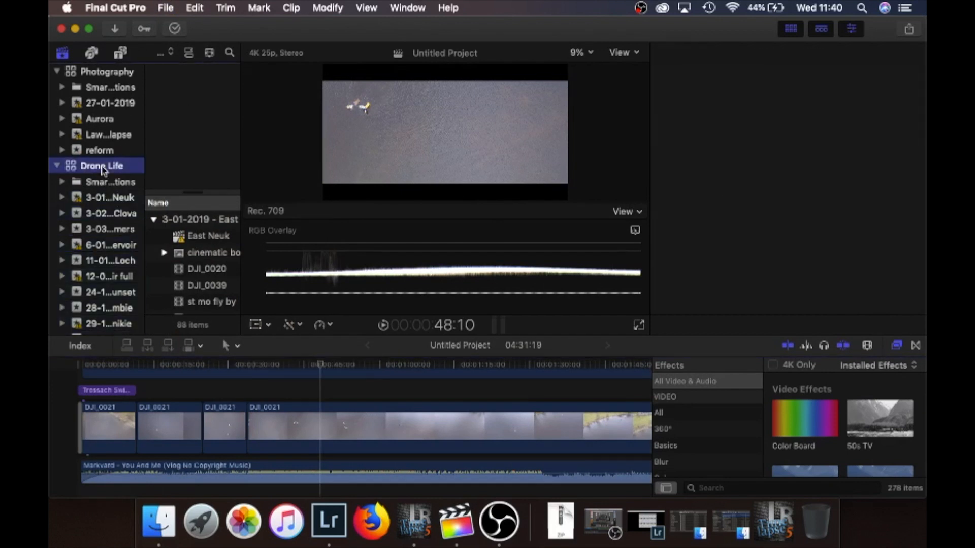
{"action": "right_click", "coordinate": [103, 167]}
{"action": "left_click", "coordinate": [129, 172]}
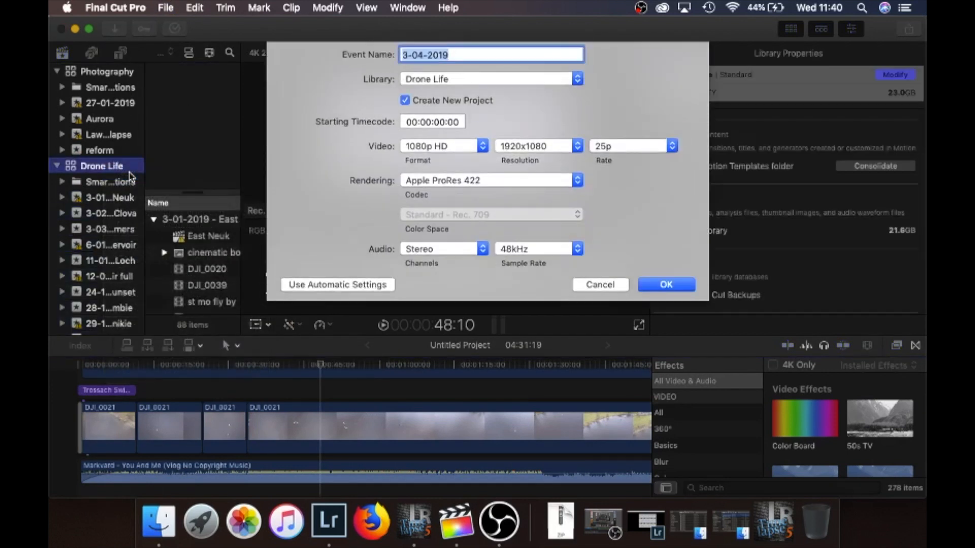
{"action": "type", "text": "ballumbie"}
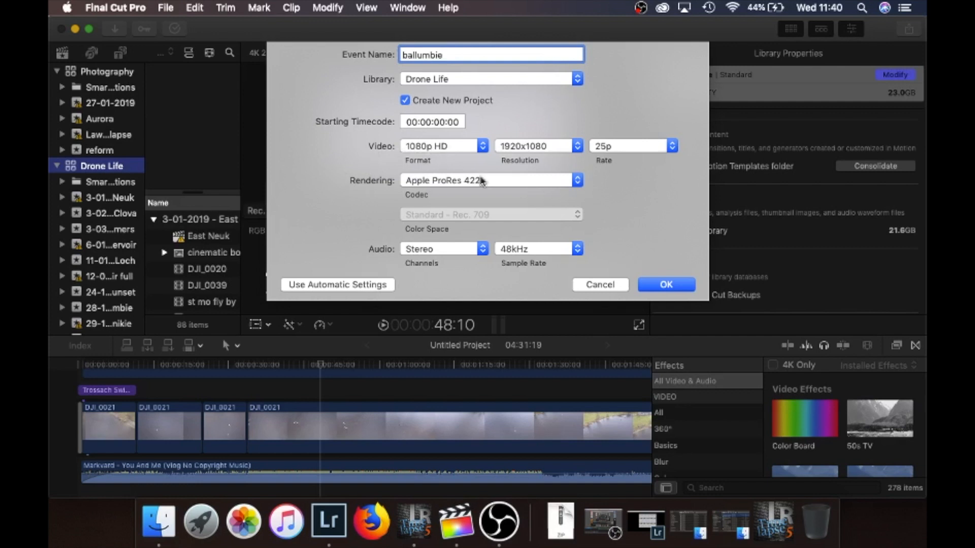
{"action": "left_click", "coordinate": [666, 283]}
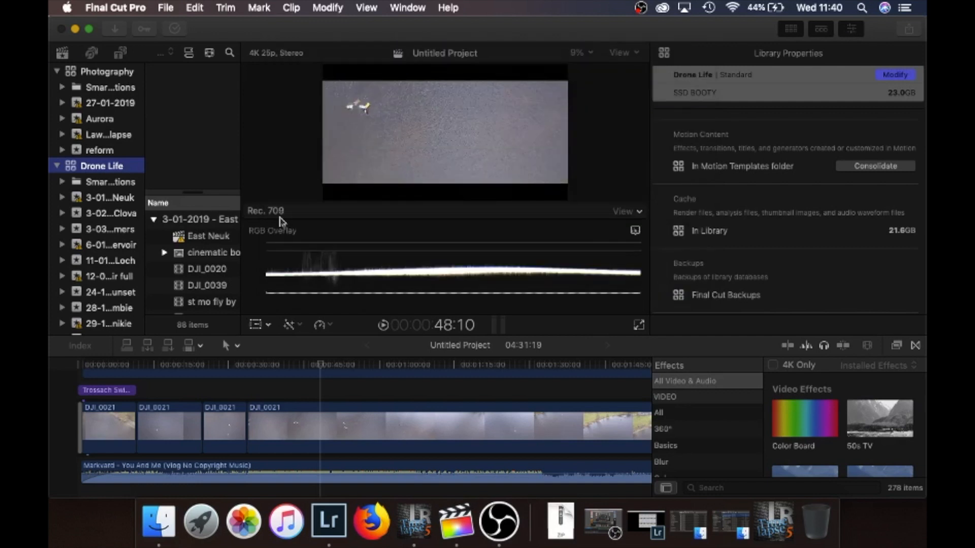
Add the Ballumbie_From_the_Sky MP4 from the Desktop folder to the start of the ballumbie event's empty project timeline.
{"action": "scroll", "coordinate": [113, 284], "scroll_direction": "down", "scroll_amount": 4}
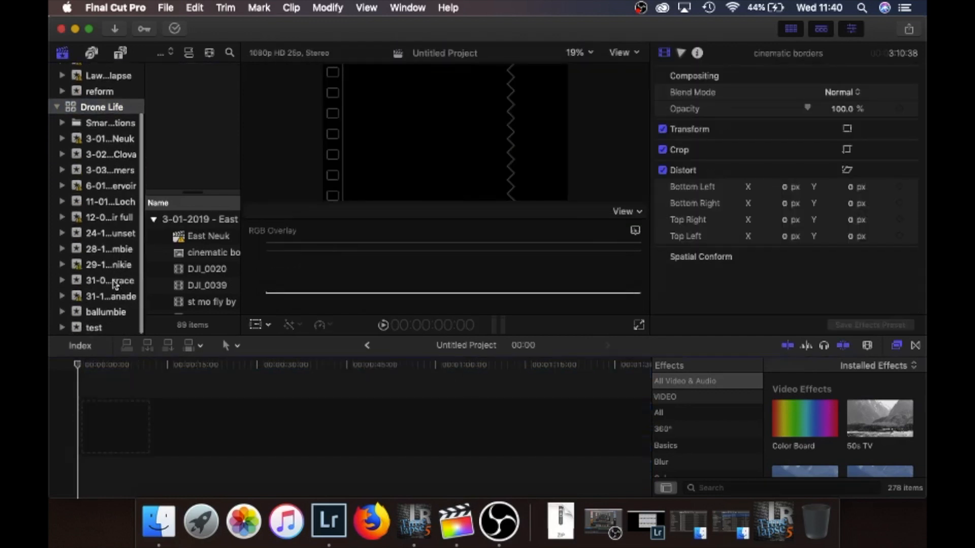
{"action": "left_click", "coordinate": [104, 314]}
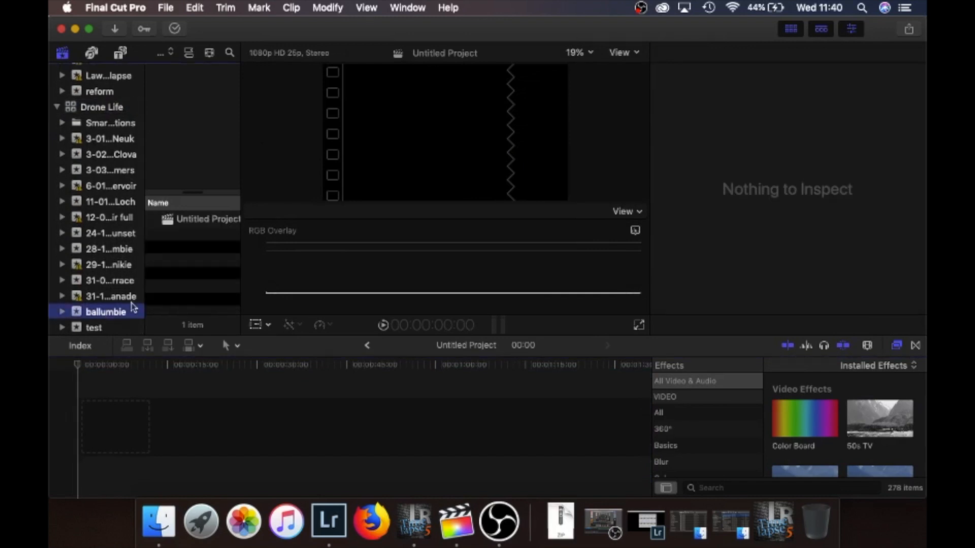
{"action": "left_click", "coordinate": [152, 523]}
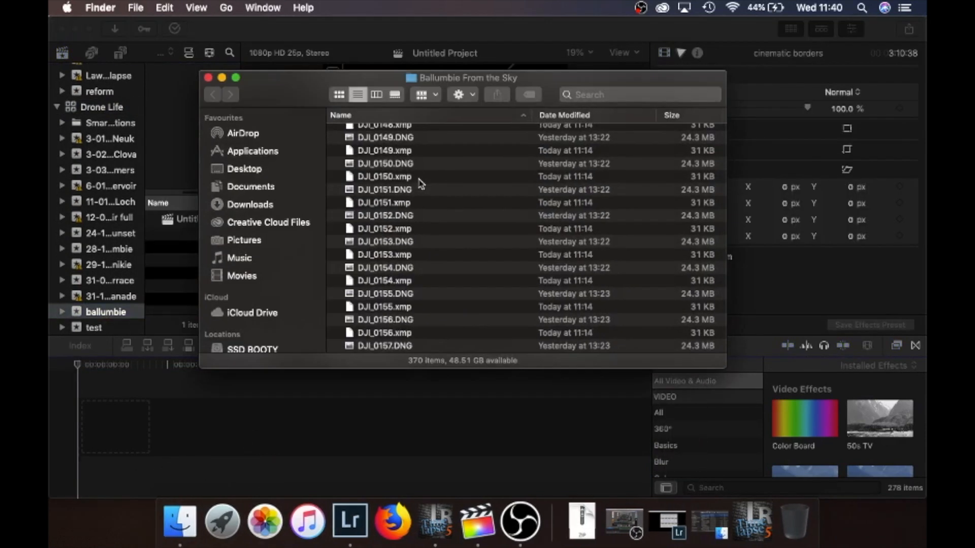
{"action": "left_click", "coordinate": [257, 167]}
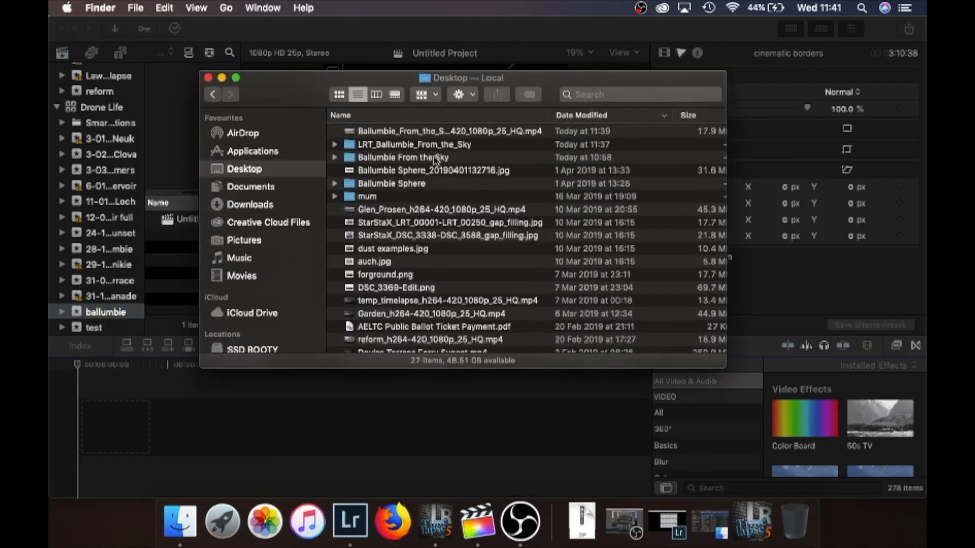
{"action": "left_click", "coordinate": [456, 130]}
{"action": "left_click_drag", "start_coordinate": [434, 133], "coordinate": [116, 443]}
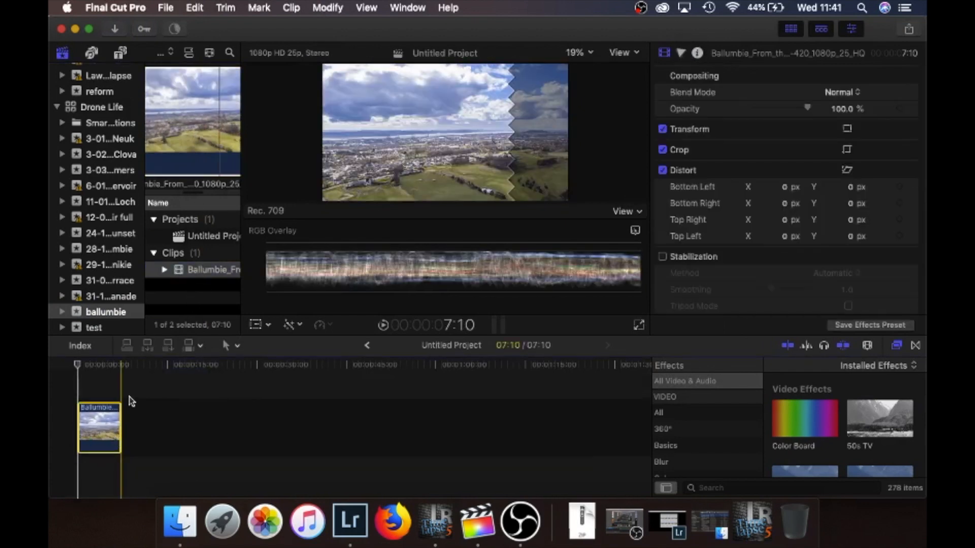
Enable Stabilization for the Ballumbie clip in the timeline.
{"action": "scroll", "coordinate": [831, 434], "scroll_direction": "down", "scroll_amount": 5}
{"action": "scroll", "coordinate": [831, 434], "scroll_direction": "down", "scroll_amount": 15}
{"action": "scroll", "coordinate": [843, 438], "scroll_direction": "down", "scroll_amount": 10}
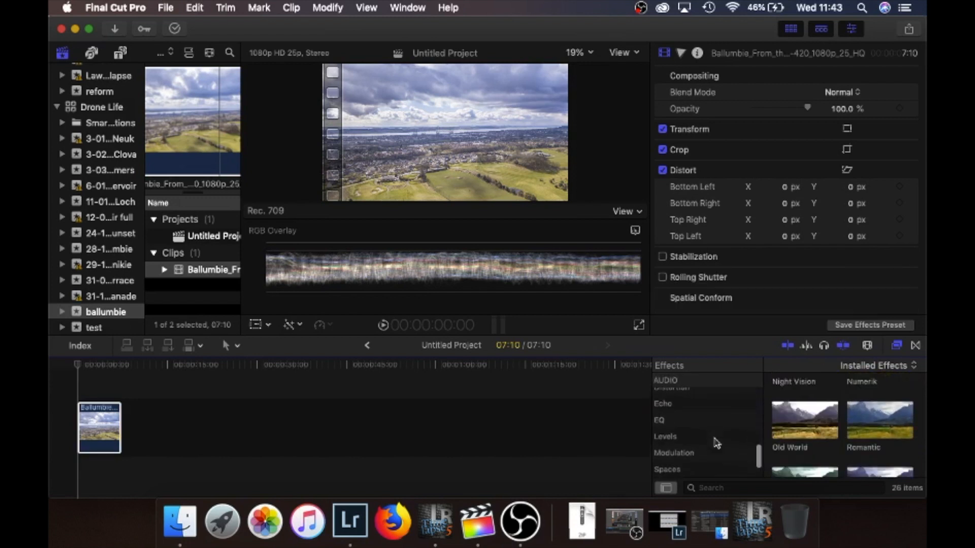
{"action": "scroll", "coordinate": [716, 442], "scroll_direction": "up", "scroll_amount": 10}
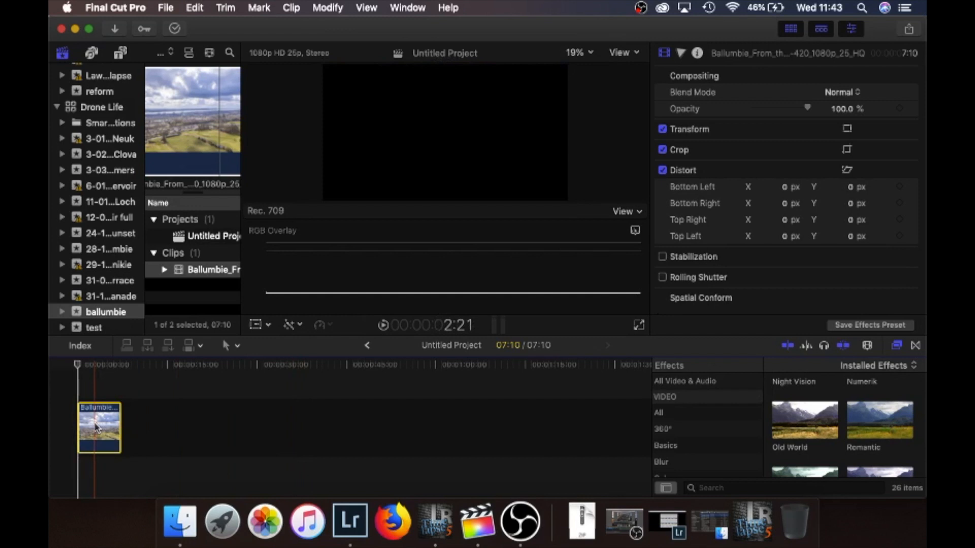
{"action": "left_click", "coordinate": [663, 258]}
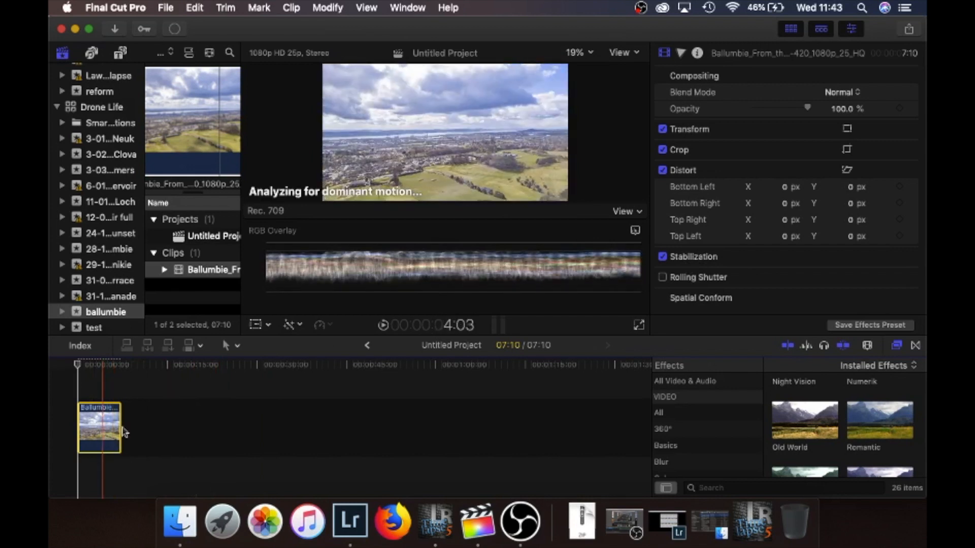
Preview the Ballumbie clip from partway through and deselect it.
{"action": "left_click", "coordinate": [98, 369]}
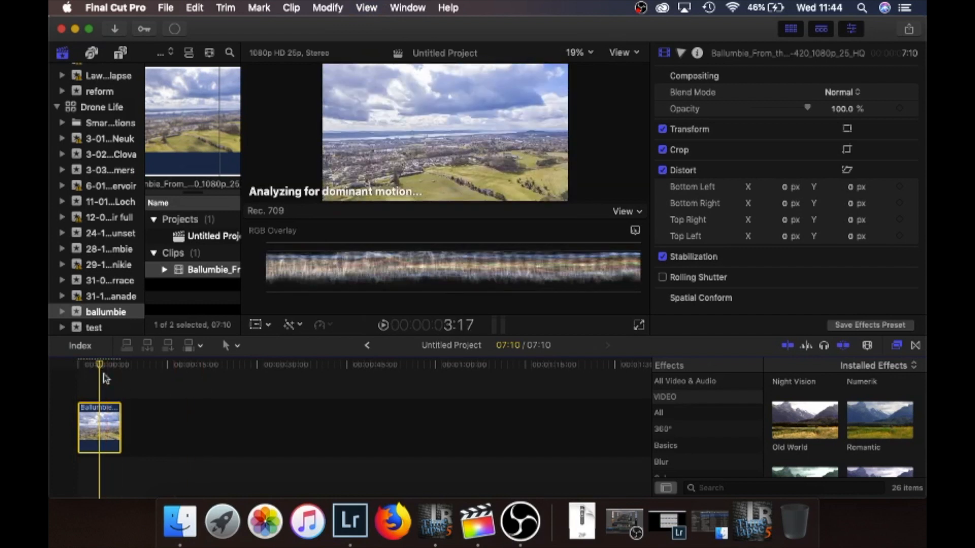
{"action": "key", "text": "space"}
{"action": "key", "text": "space"}
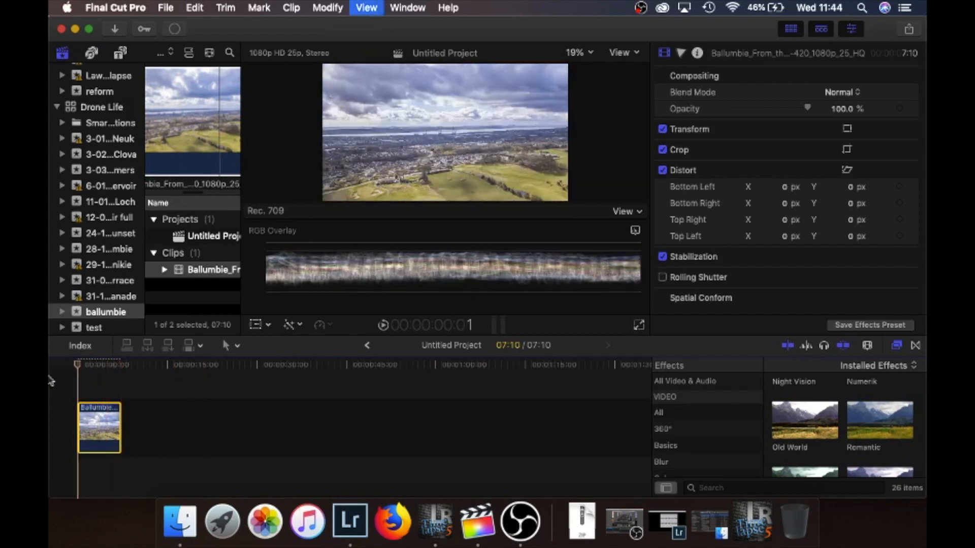
{"action": "left_click_drag", "start_coordinate": [120, 421], "coordinate": [226, 433]}
{"action": "left_click", "coordinate": [226, 432]}
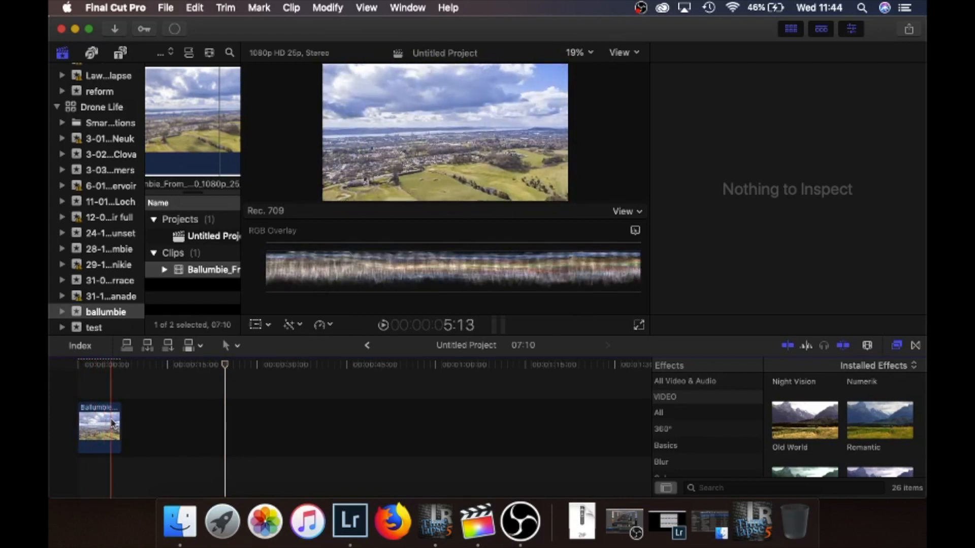
Add a Color Wheels correction to the Ballumbie clip.
{"action": "left_click", "coordinate": [96, 427]}
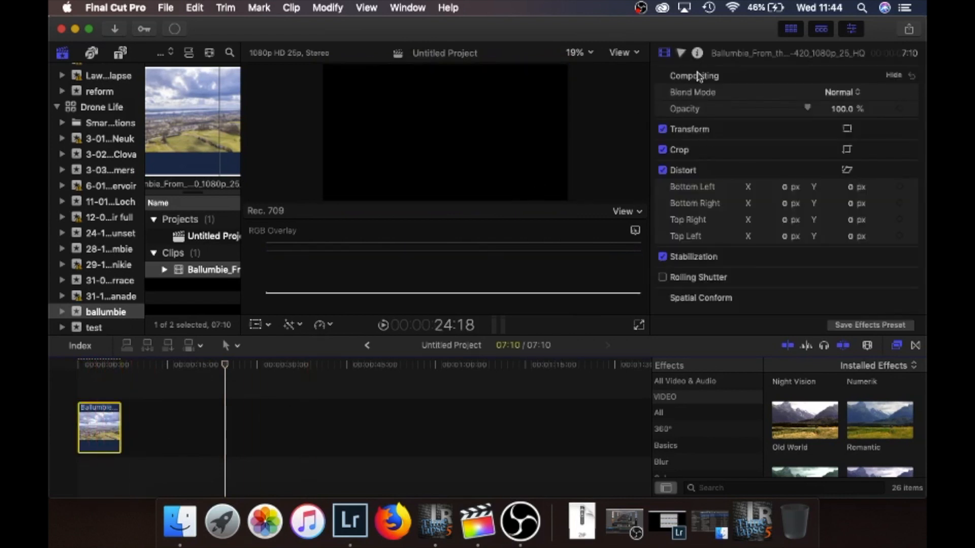
{"action": "left_click", "coordinate": [681, 52]}
{"action": "left_click", "coordinate": [722, 76]}
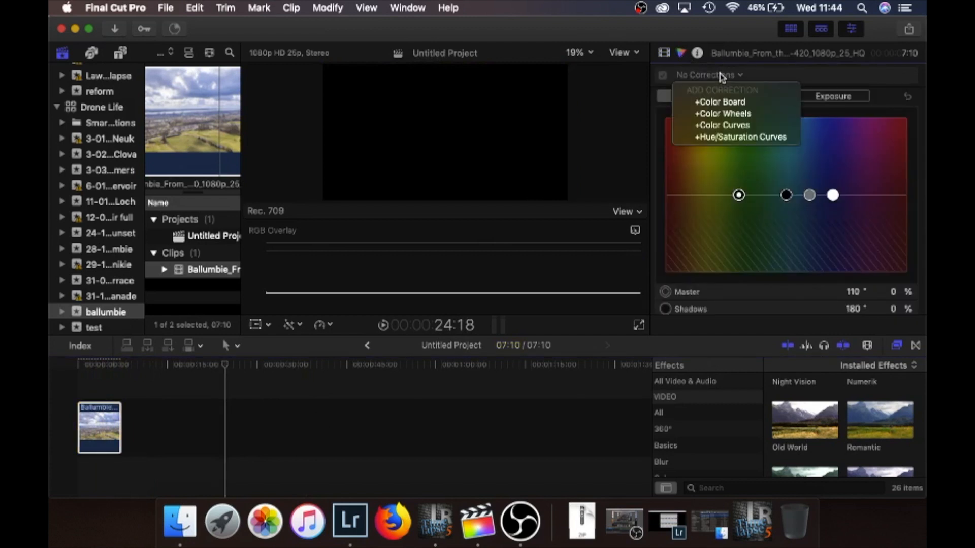
{"action": "left_click", "coordinate": [727, 112]}
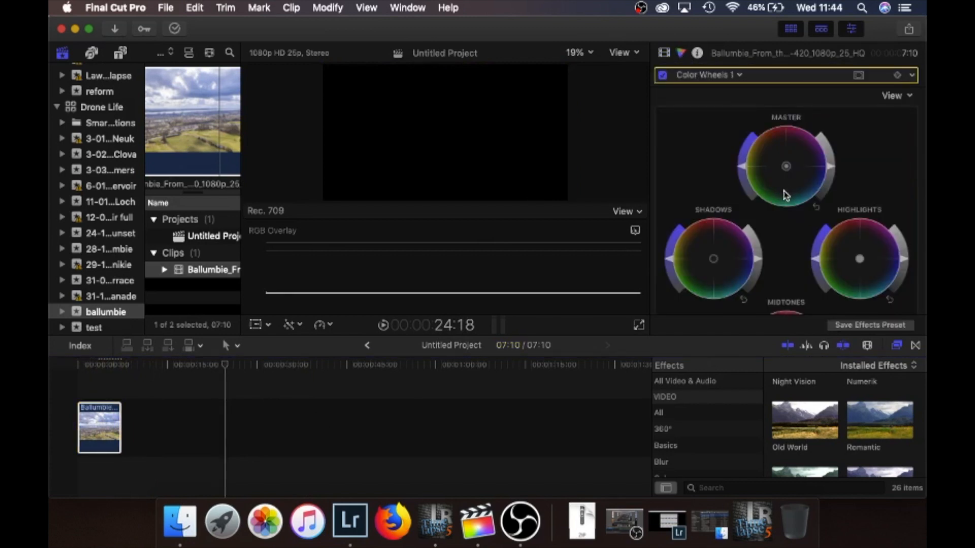
Raise the master saturation slightly, lower the highlights' brightness a little and increase the highlights' saturation, judging from a frame inside the clip.
{"action": "scroll", "coordinate": [786, 195], "scroll_direction": "down", "scroll_amount": 1}
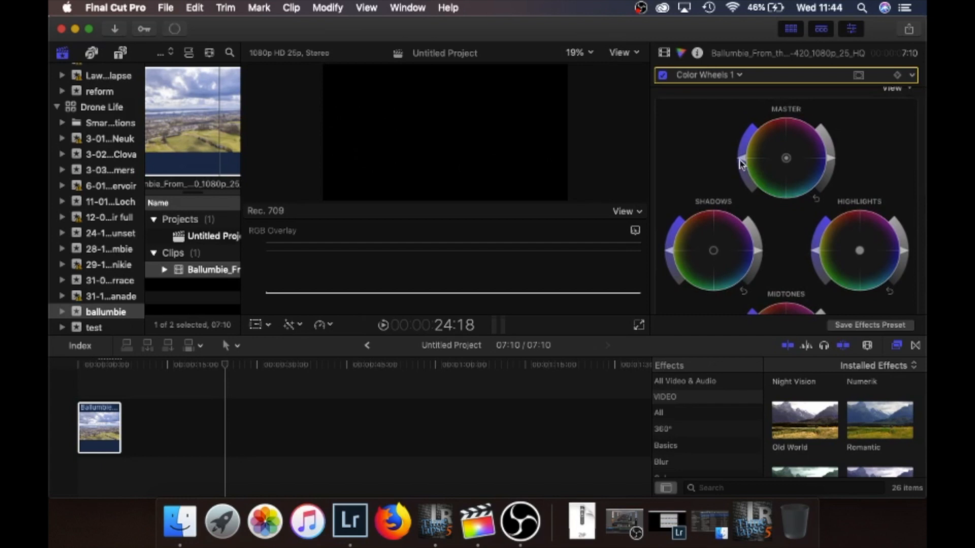
{"action": "left_click", "coordinate": [90, 370]}
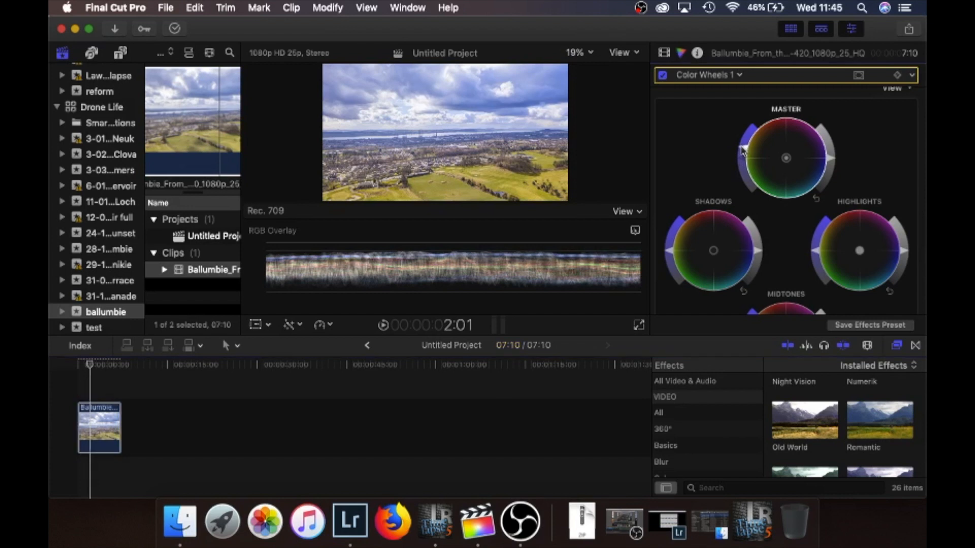
{"action": "scroll", "coordinate": [823, 207], "scroll_direction": "down", "scroll_amount": 2}
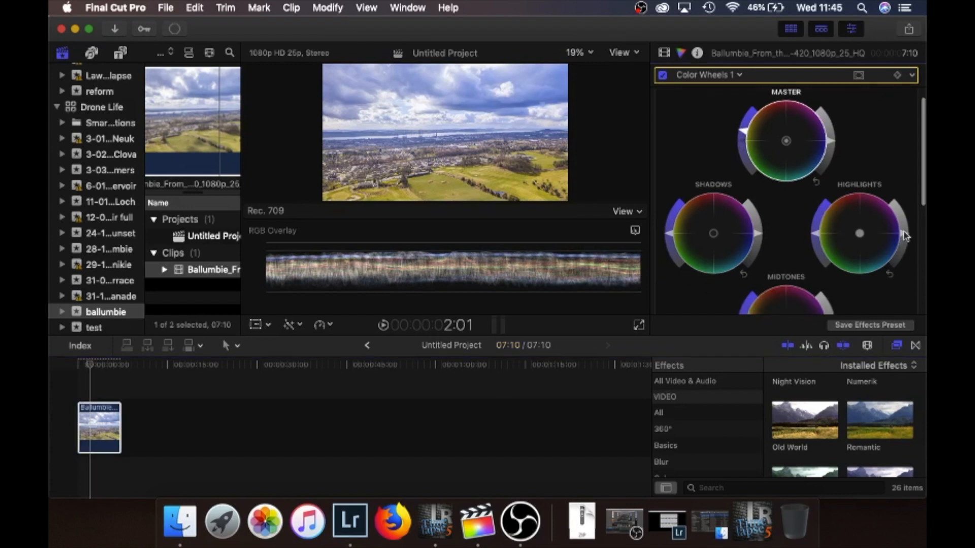
{"action": "left_click_drag", "start_coordinate": [903, 235], "coordinate": [904, 239]}
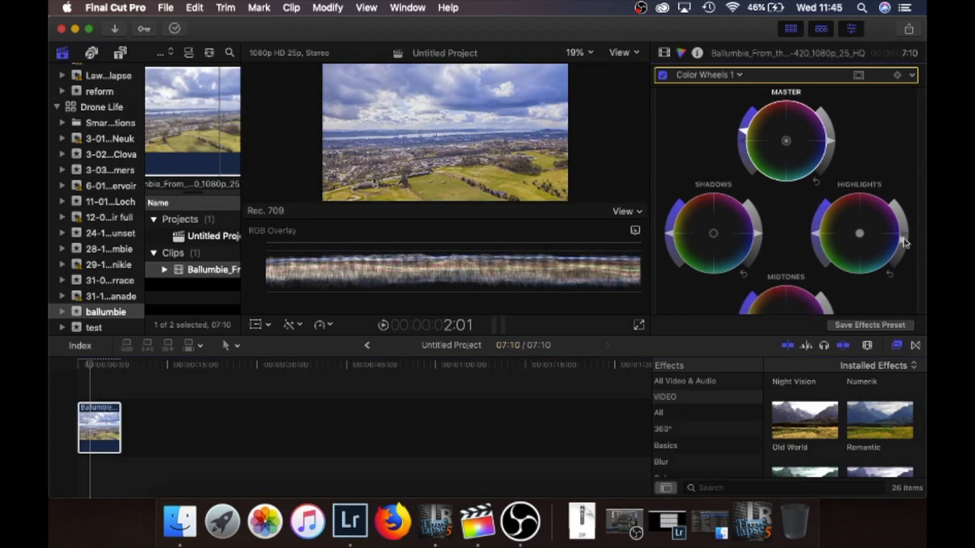
{"action": "left_click_drag", "start_coordinate": [817, 236], "coordinate": [816, 227]}
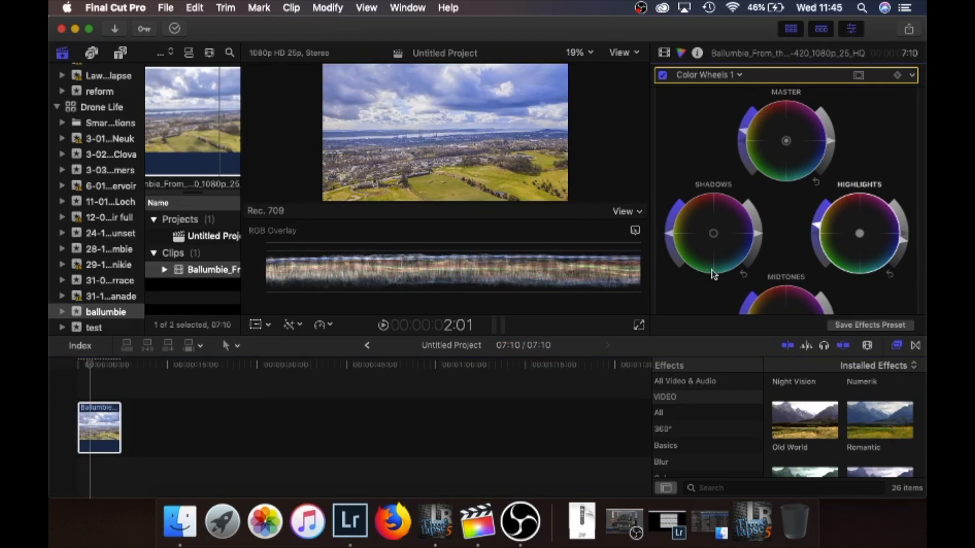
{"action": "scroll", "coordinate": [713, 275], "scroll_direction": "down", "scroll_amount": 3}
Start a Master File export of the Ballumbie project and title it "Ballumbie Timelapse from the Sky".
{"action": "left_click", "coordinate": [109, 410]}
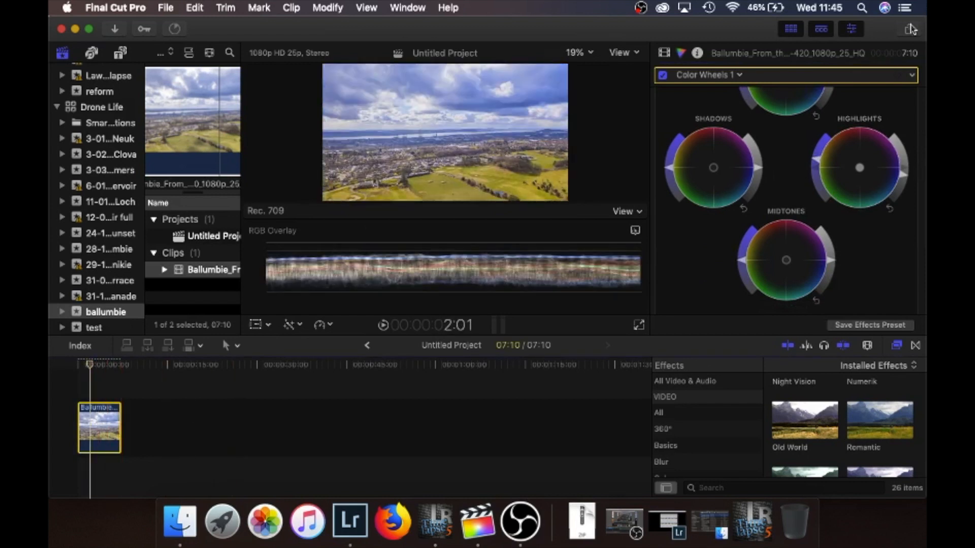
{"action": "left_click", "coordinate": [909, 29]}
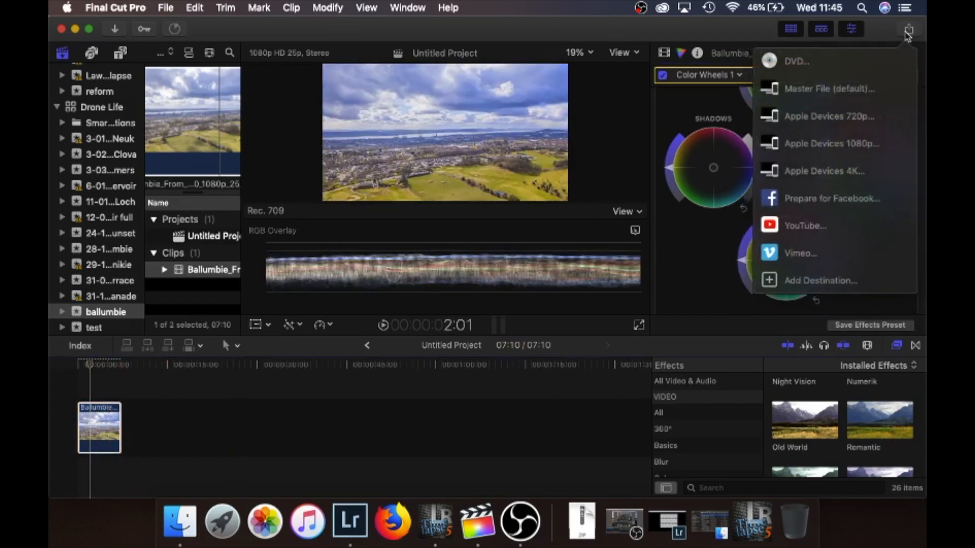
{"action": "left_click", "coordinate": [840, 95]}
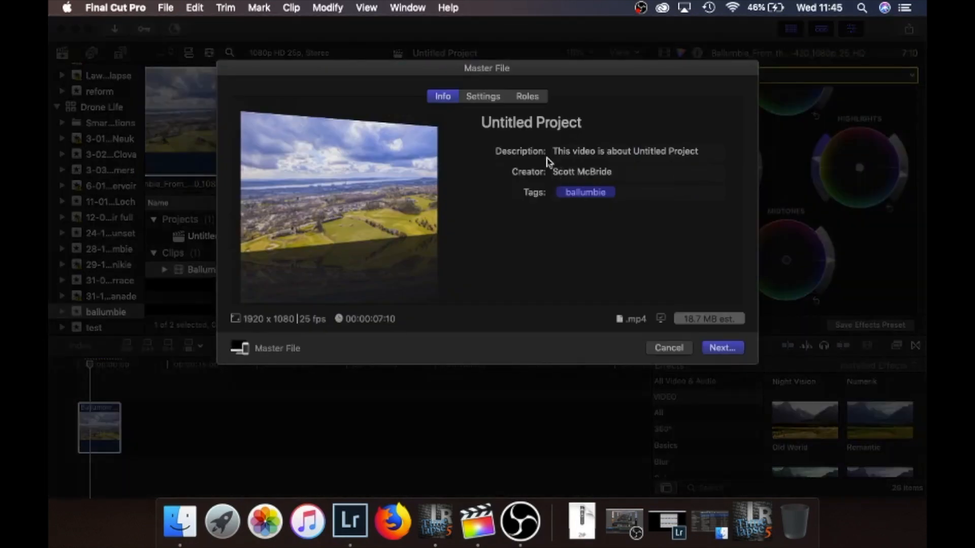
{"action": "left_click", "coordinate": [553, 122]}
{"action": "left_click_drag", "start_coordinate": [583, 122], "coordinate": [436, 119]}
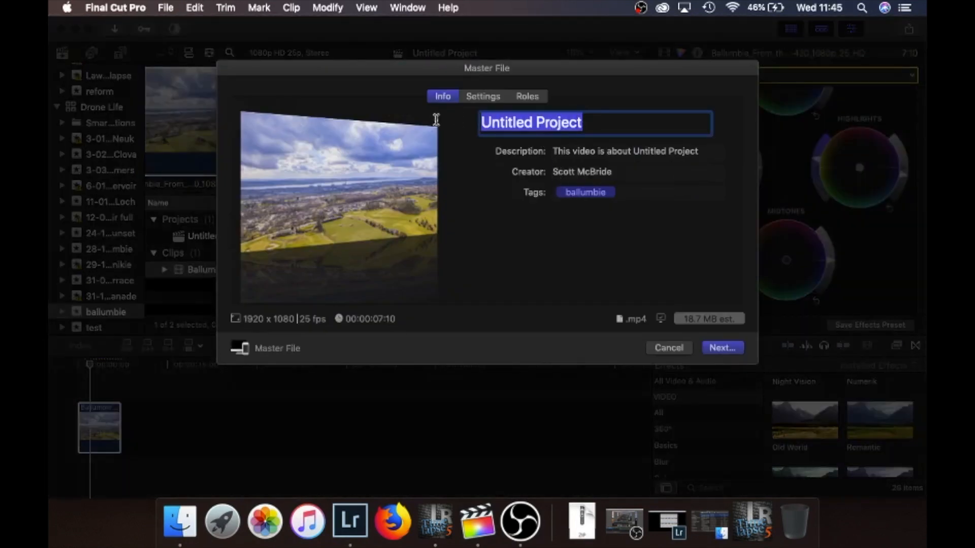
{"action": "type", "text": "Ballumbie Timelapse"}
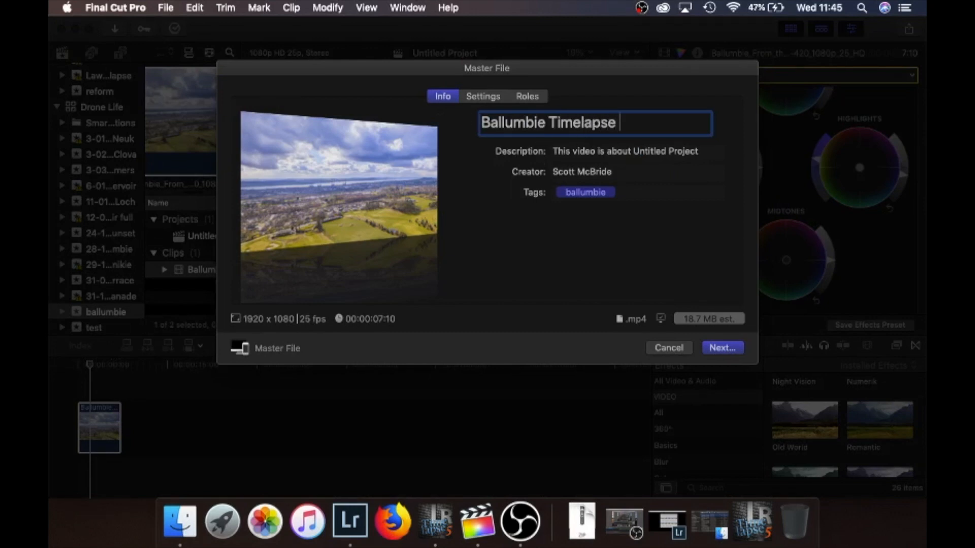
{"action": "type", "text": " from the Sky"}
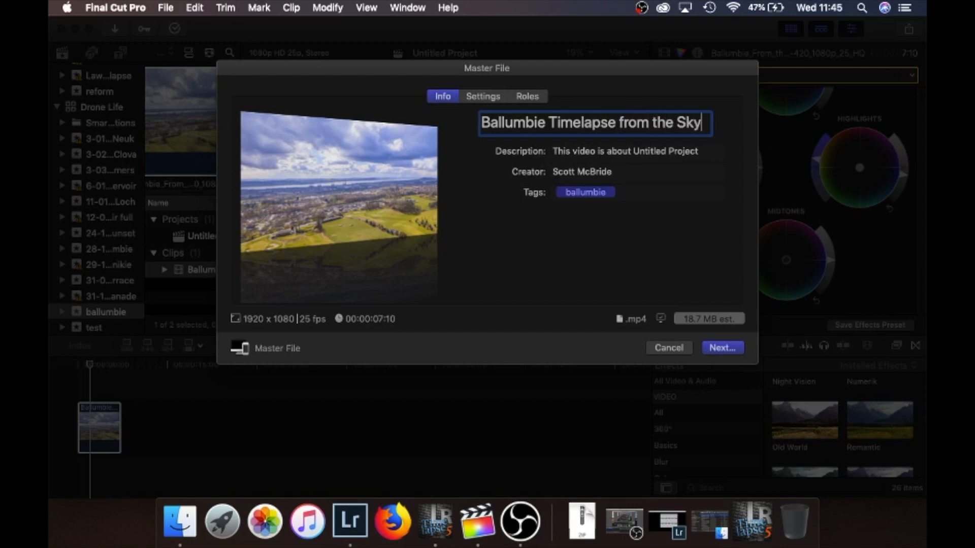
Review the Master File export settings and save the movie to the Desktop as "Ballumbie Timelapse from the Sky".
{"action": "left_click", "coordinate": [490, 97]}
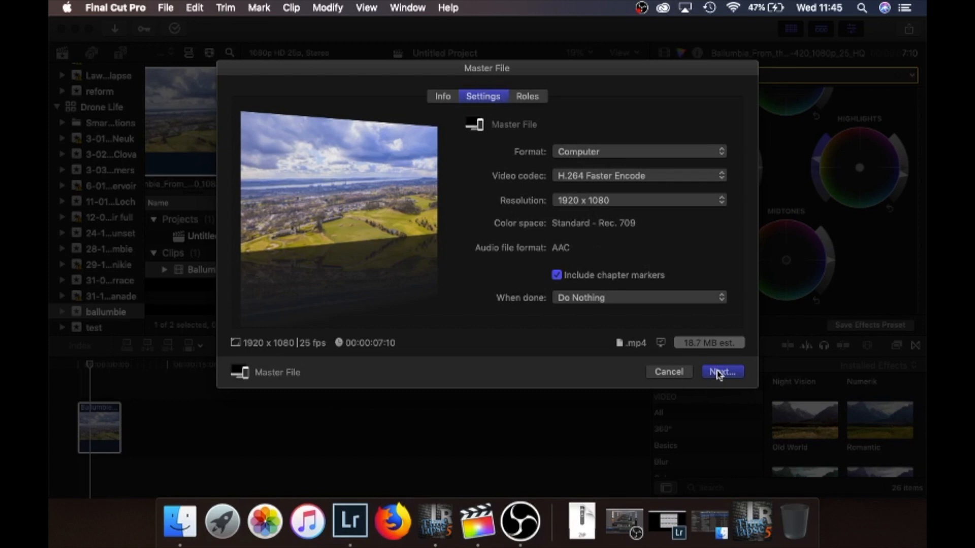
{"action": "key", "text": "Return"}
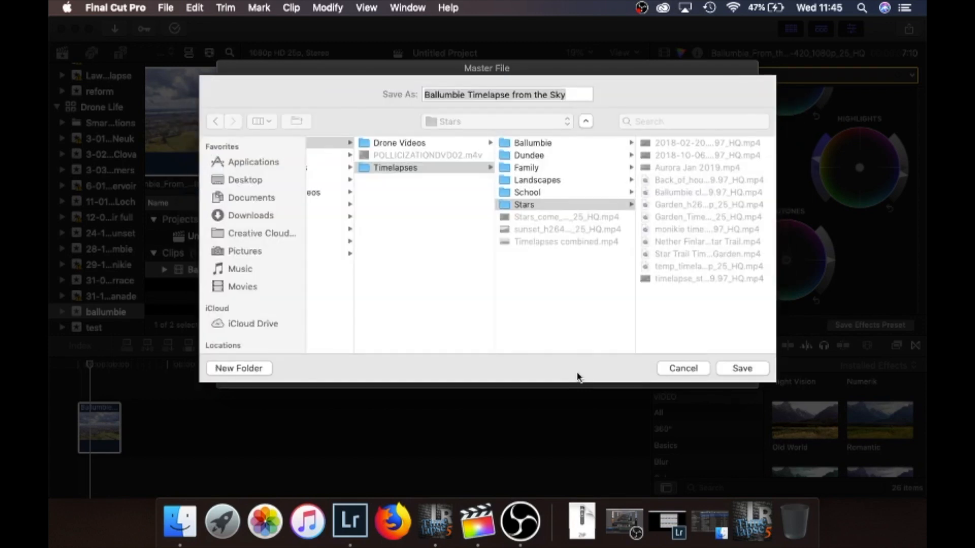
{"action": "left_click", "coordinate": [256, 182]}
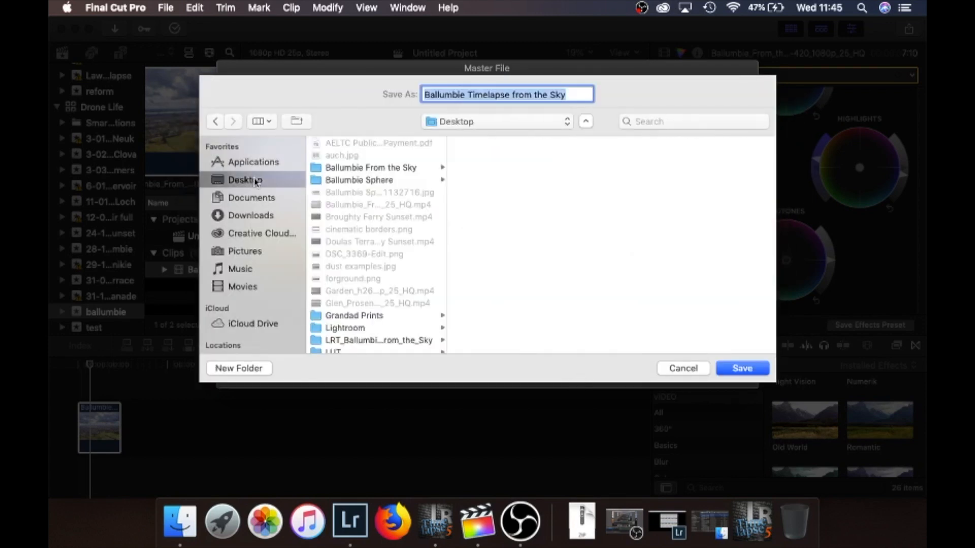
{"action": "left_click", "coordinate": [745, 369]}
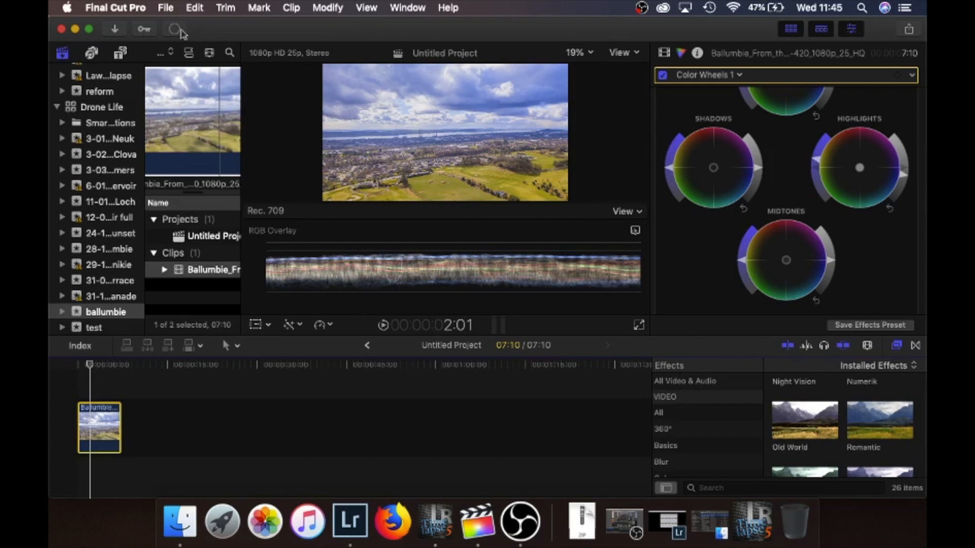
Check the export's progress in Background Tasks and clear the open Final Cut Pro and Finder windows off the desktop.
{"action": "left_click", "coordinate": [175, 29]}
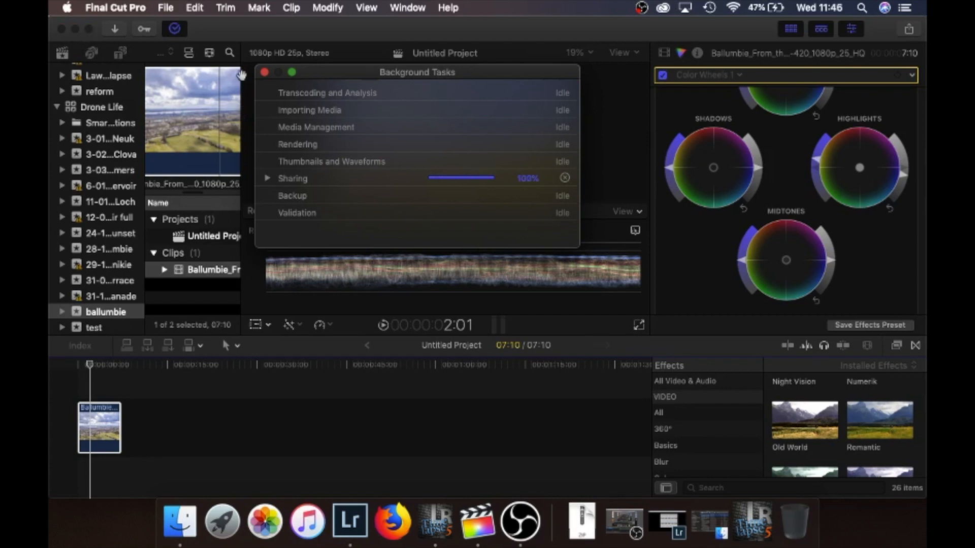
{"action": "left_click", "coordinate": [74, 28]}
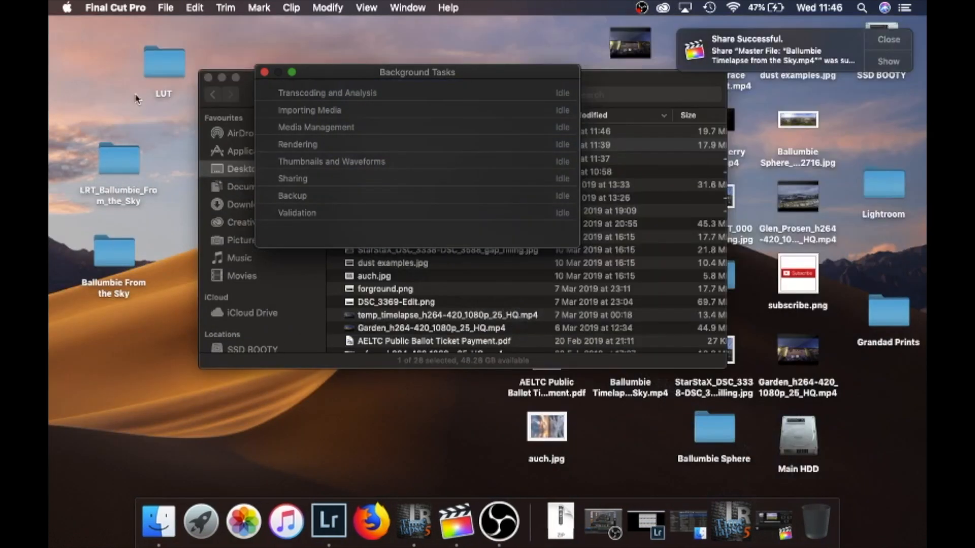
{"action": "left_click", "coordinate": [264, 73]}
{"action": "left_click", "coordinate": [222, 78]}
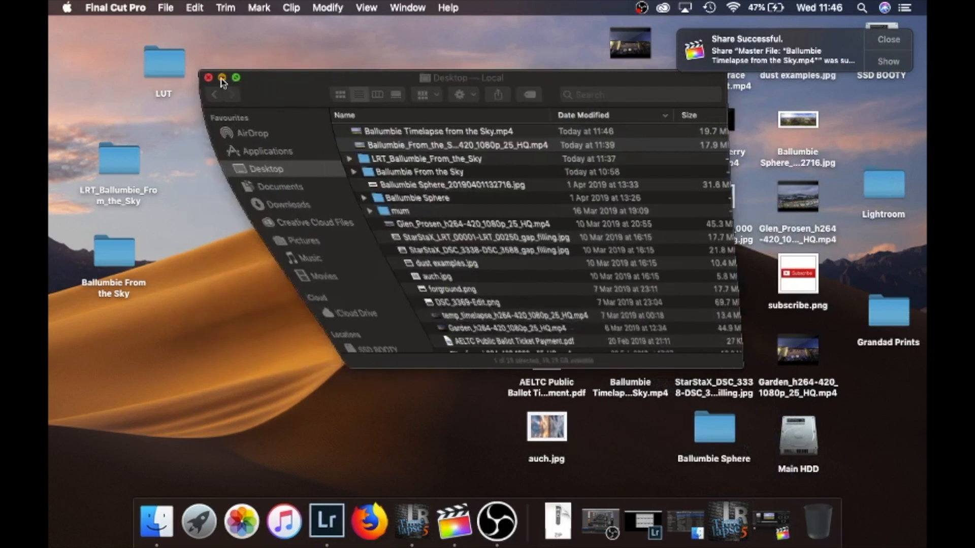
Place the original Ballumbie_From_the_Sky MP4 and the exported Ballumbie Timelapse MP4 one above the other beside the desktop's project folders.
{"action": "left_click_drag", "start_coordinate": [297, 208], "coordinate": [253, 82]}
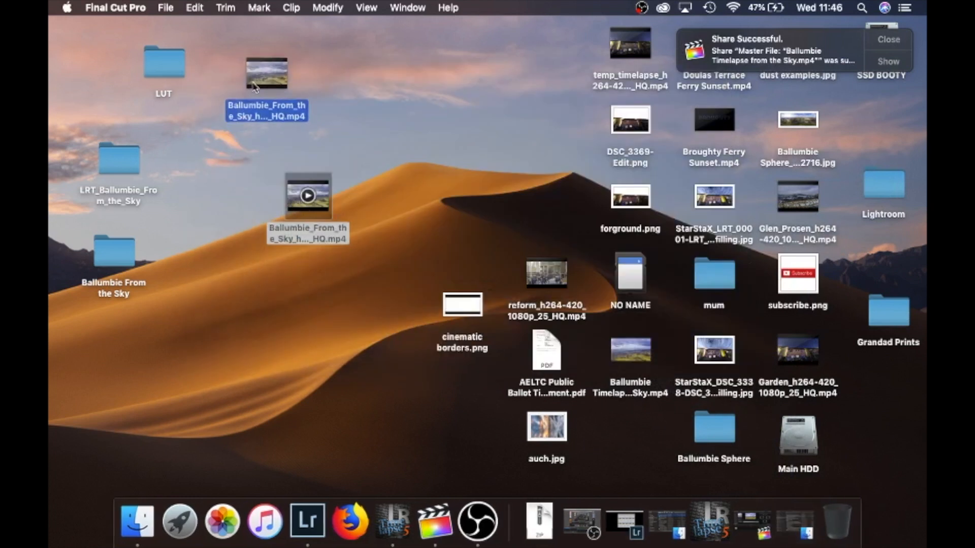
{"action": "left_click", "coordinate": [263, 183]}
{"action": "left_click_drag", "start_coordinate": [639, 376], "coordinate": [263, 178]}
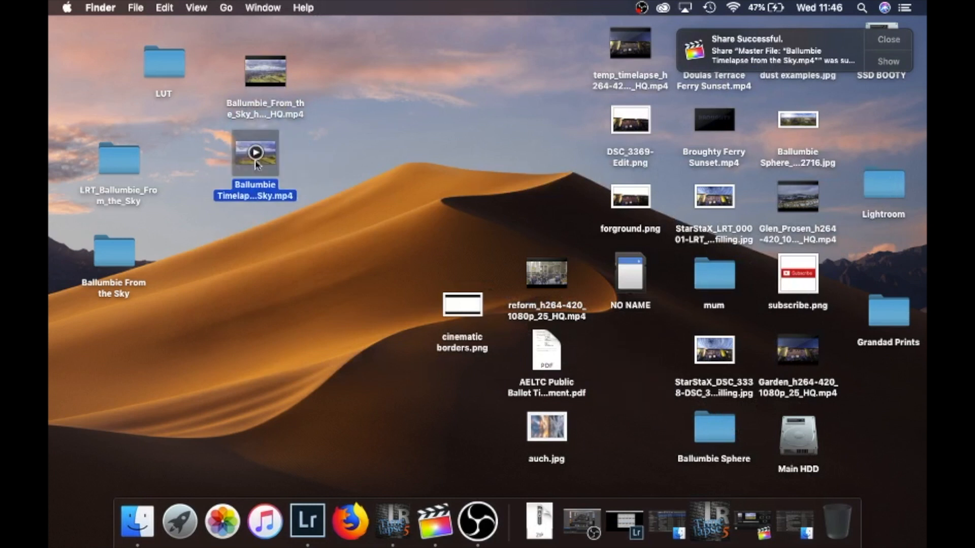
Play the original Ballumbie_From_the_Sky MP4 in QuickTime Player, dismiss the share notification and close the video.
{"action": "double_click", "coordinate": [279, 93]}
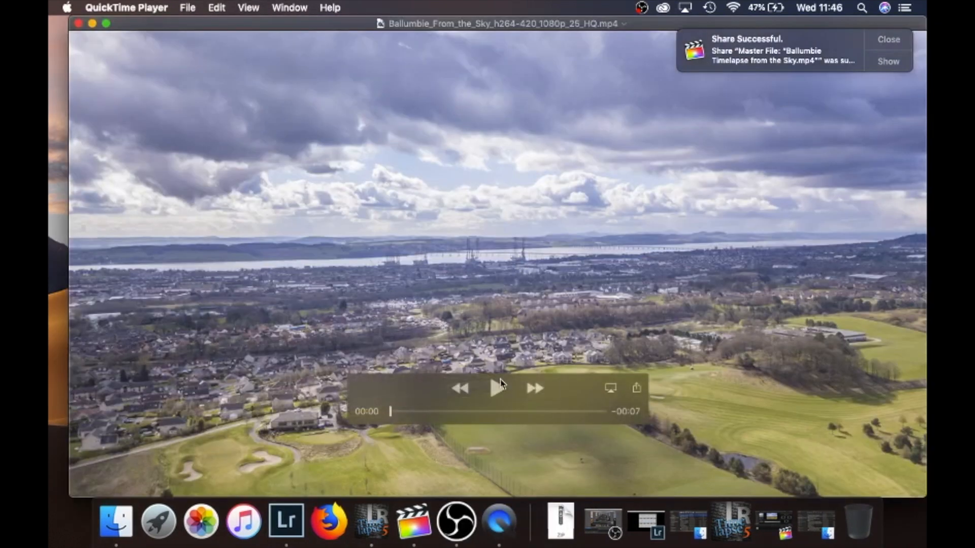
{"action": "left_click", "coordinate": [499, 387]}
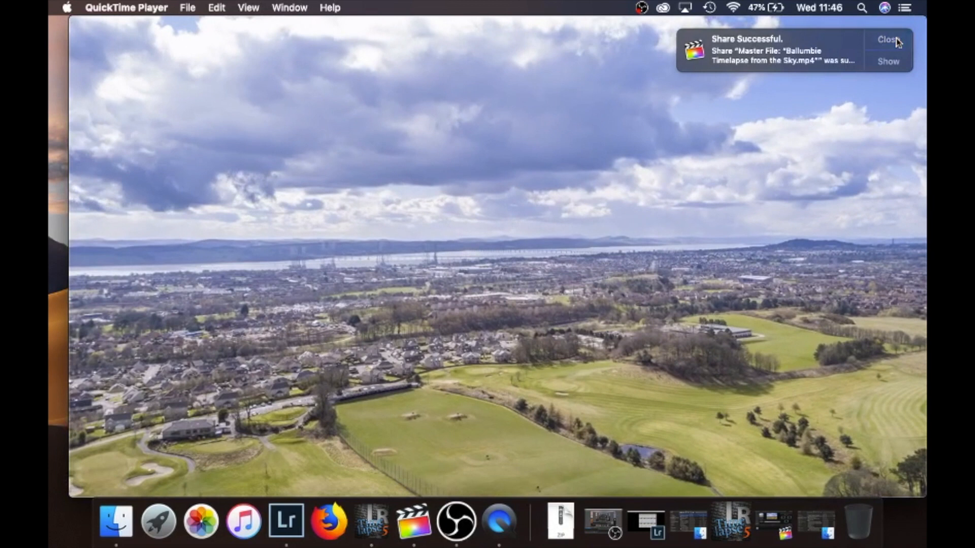
{"action": "left_click", "coordinate": [896, 43]}
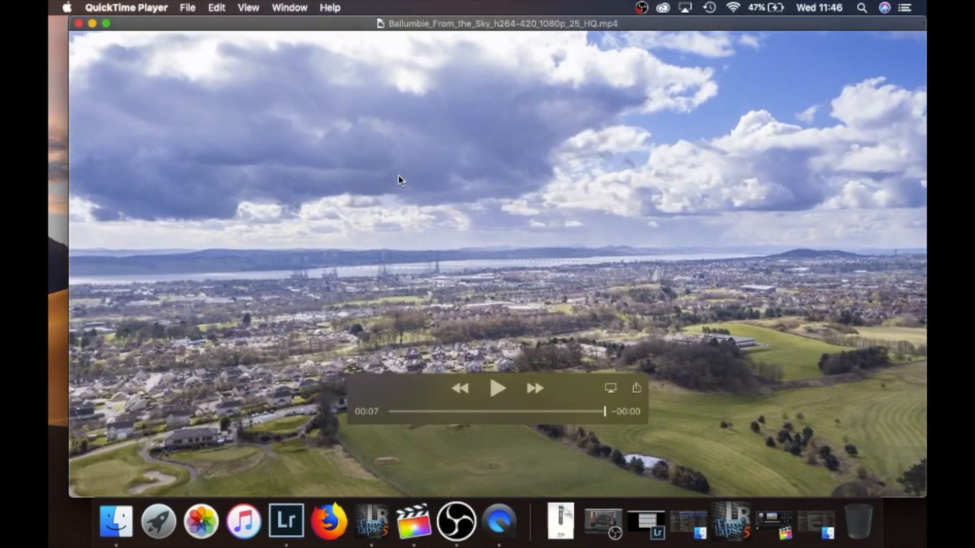
{"action": "left_click", "coordinate": [78, 24]}
Play the exported "Ballumbie Timelapse from the Sky" video twice for comparison, close it and deselect its file.
{"action": "double_click", "coordinate": [262, 154]}
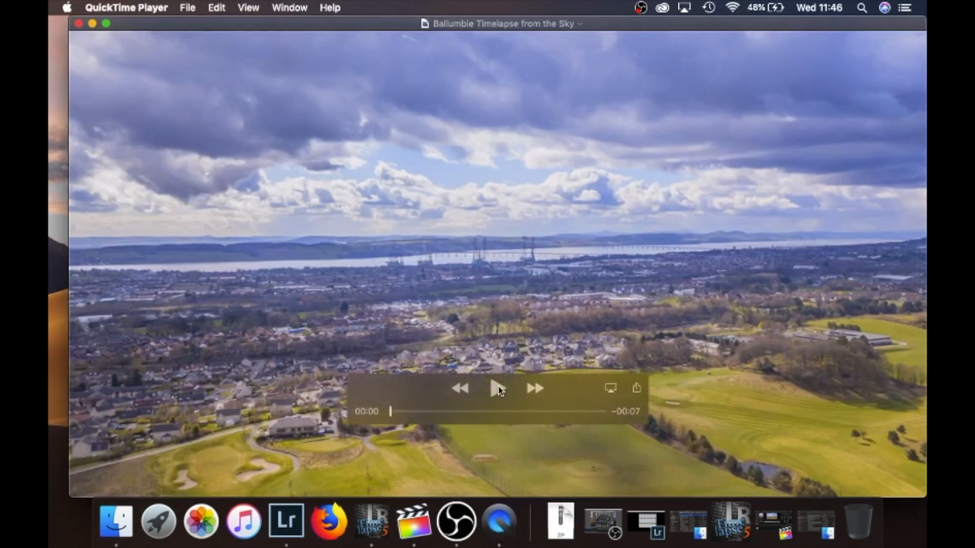
{"action": "left_click", "coordinate": [497, 389]}
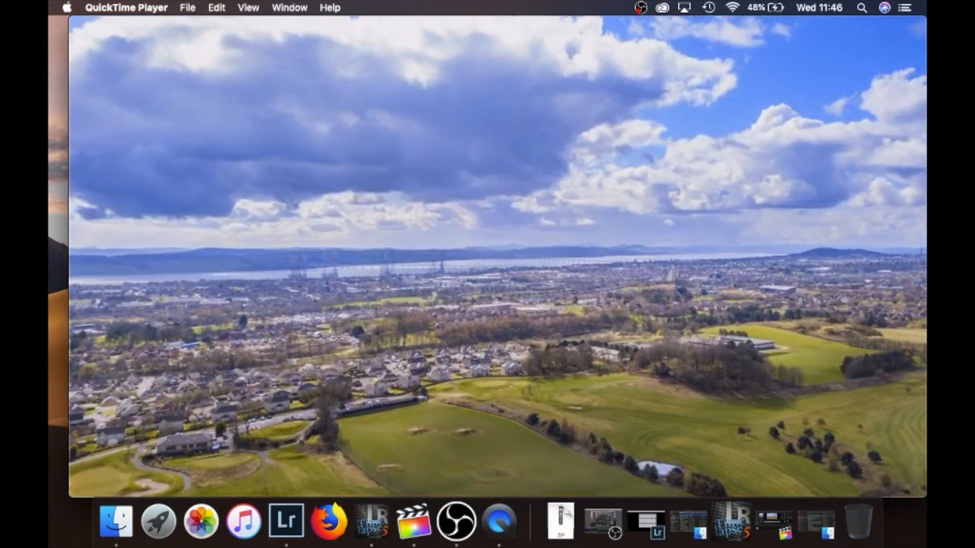
{"action": "left_click", "coordinate": [498, 389]}
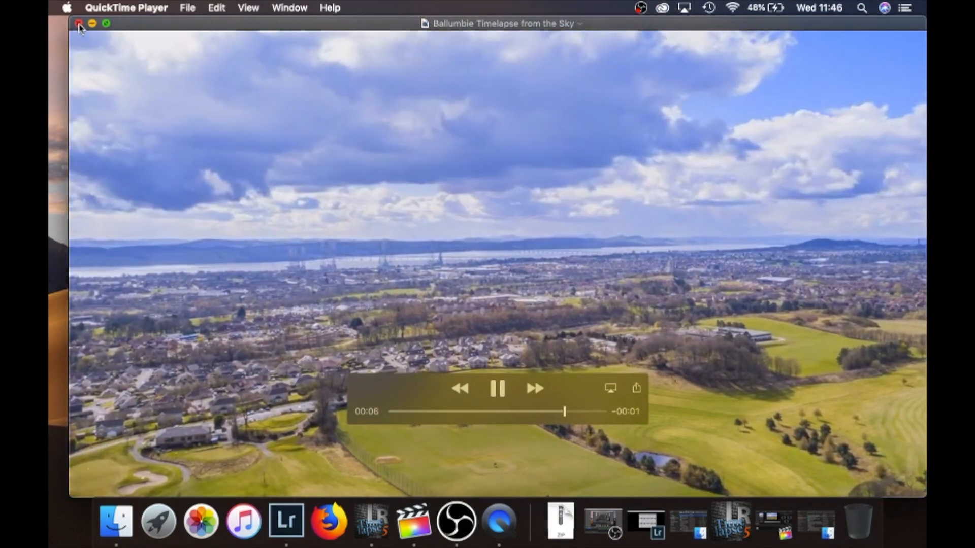
{"action": "left_click", "coordinate": [78, 24]}
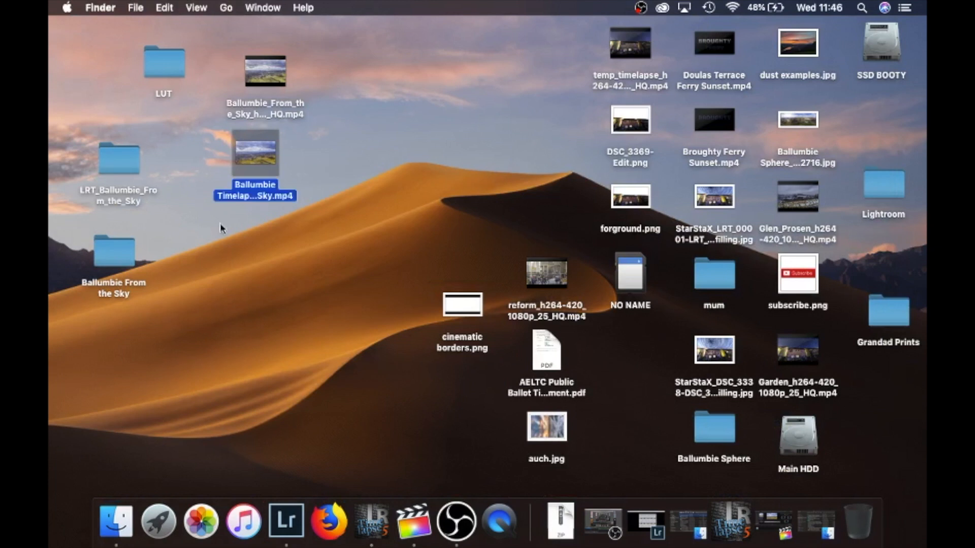
{"action": "left_click", "coordinate": [312, 322]}
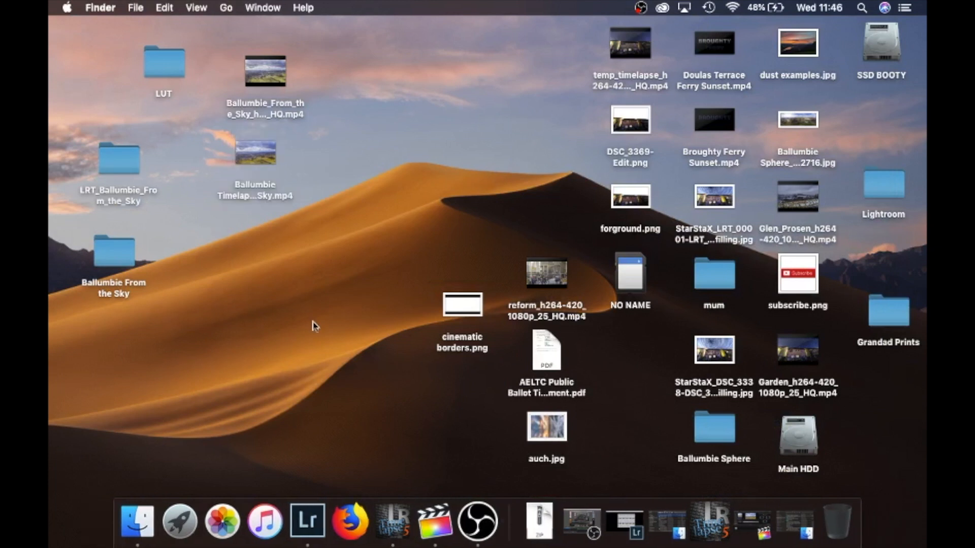